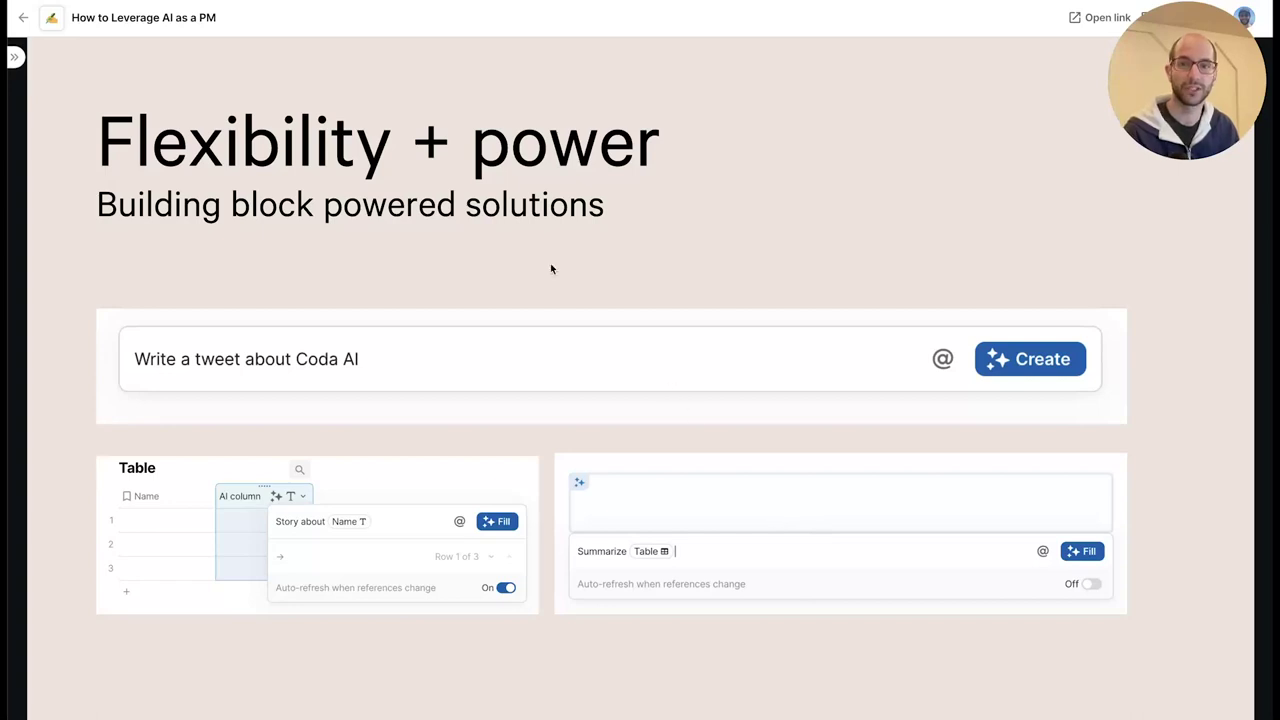
click(15, 60)
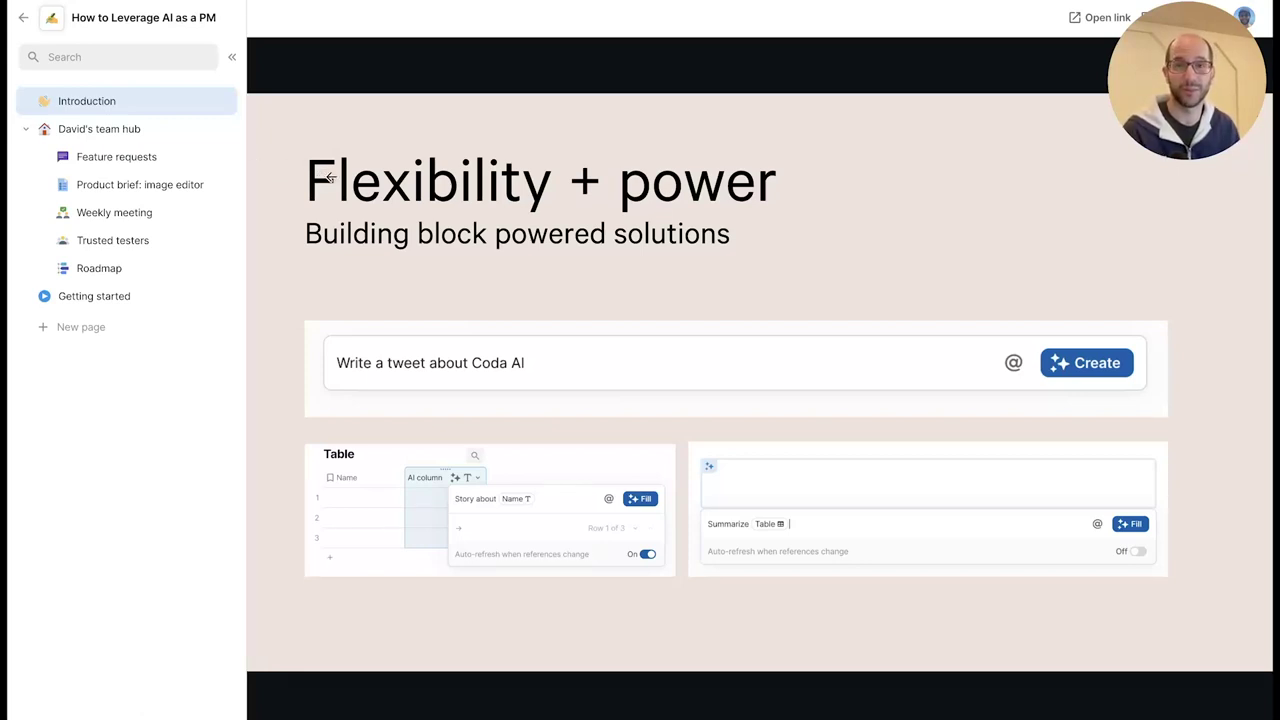
click(163, 128)
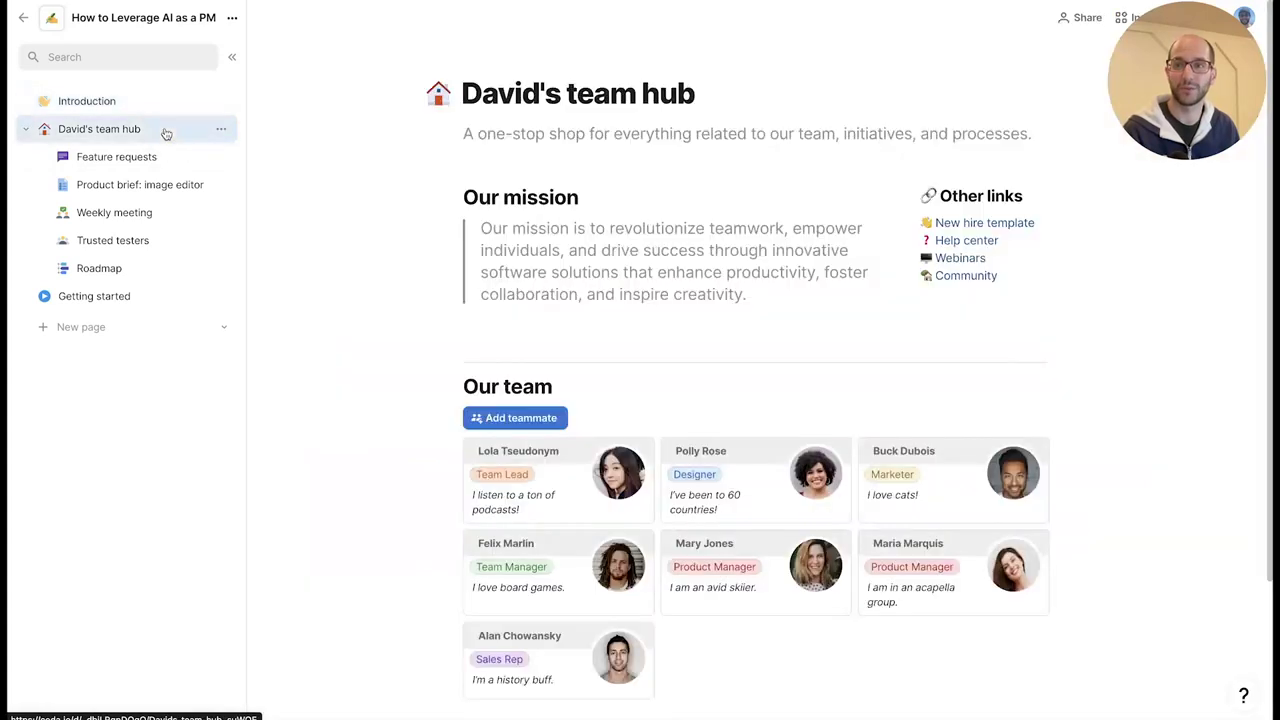
click(158, 104)
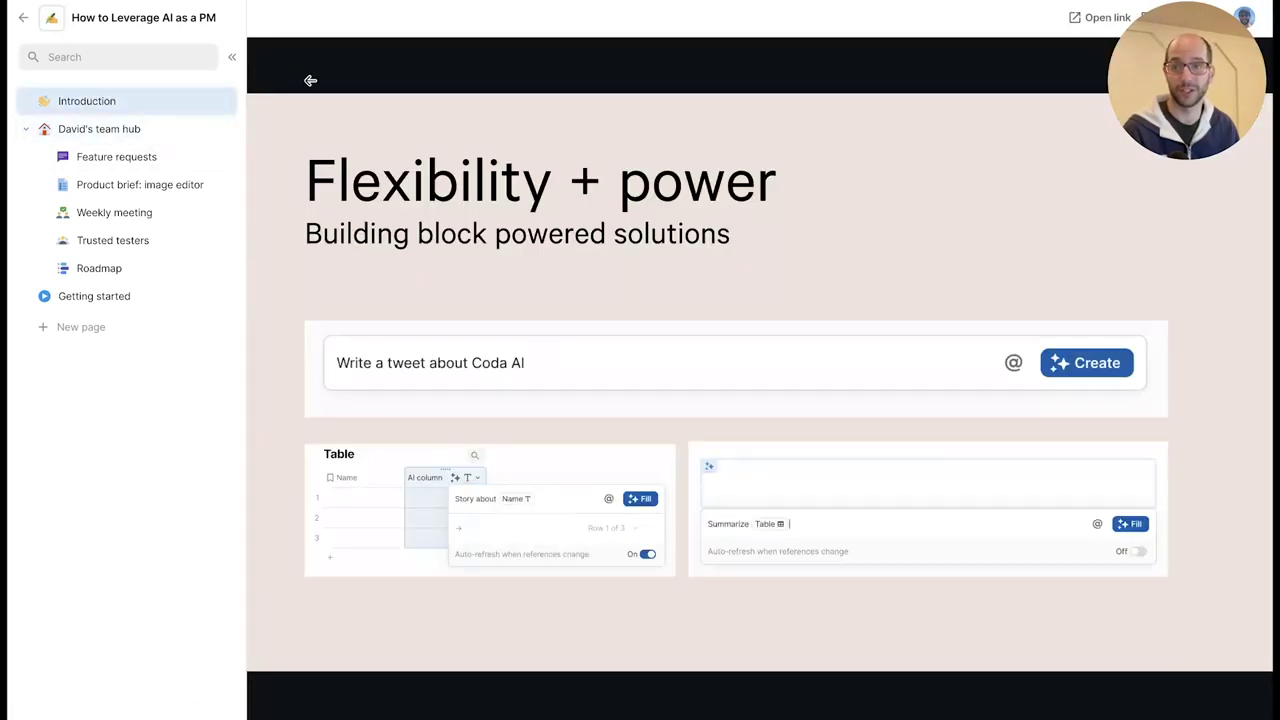
click(233, 57)
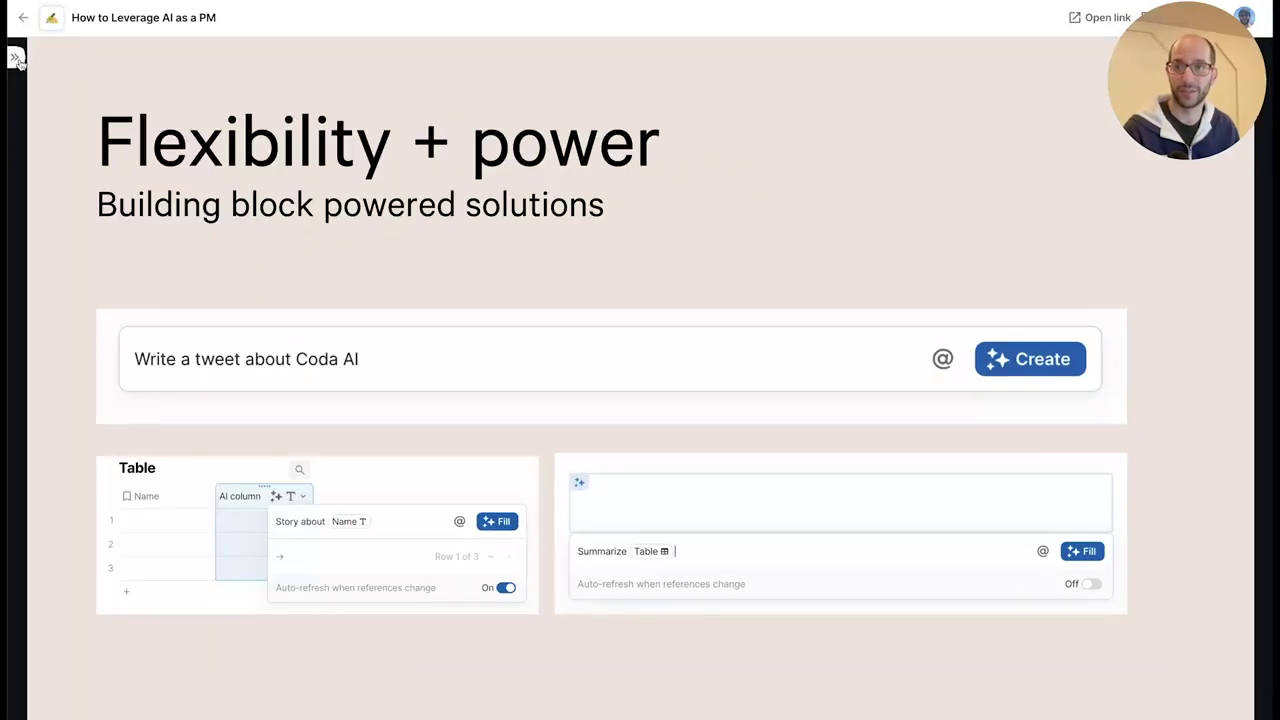
- Show the page list, look over the team hub page and open its Feature requests page
click(15, 58)
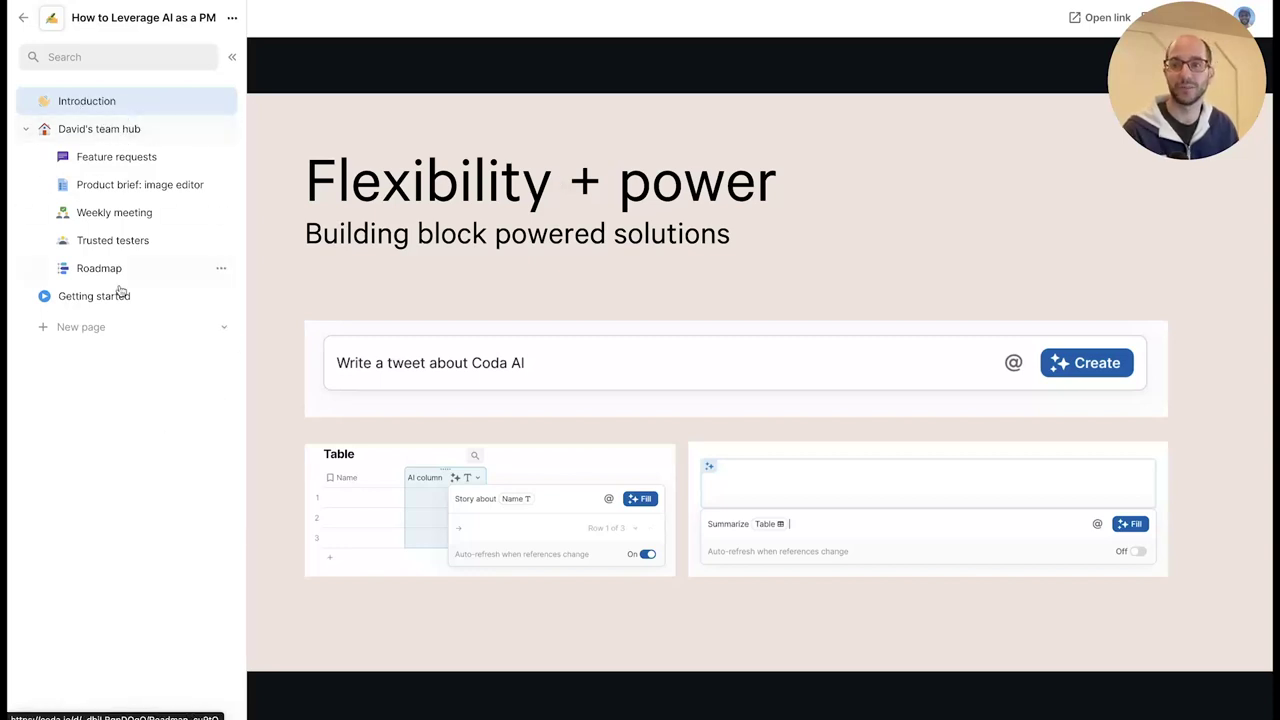
click(127, 137)
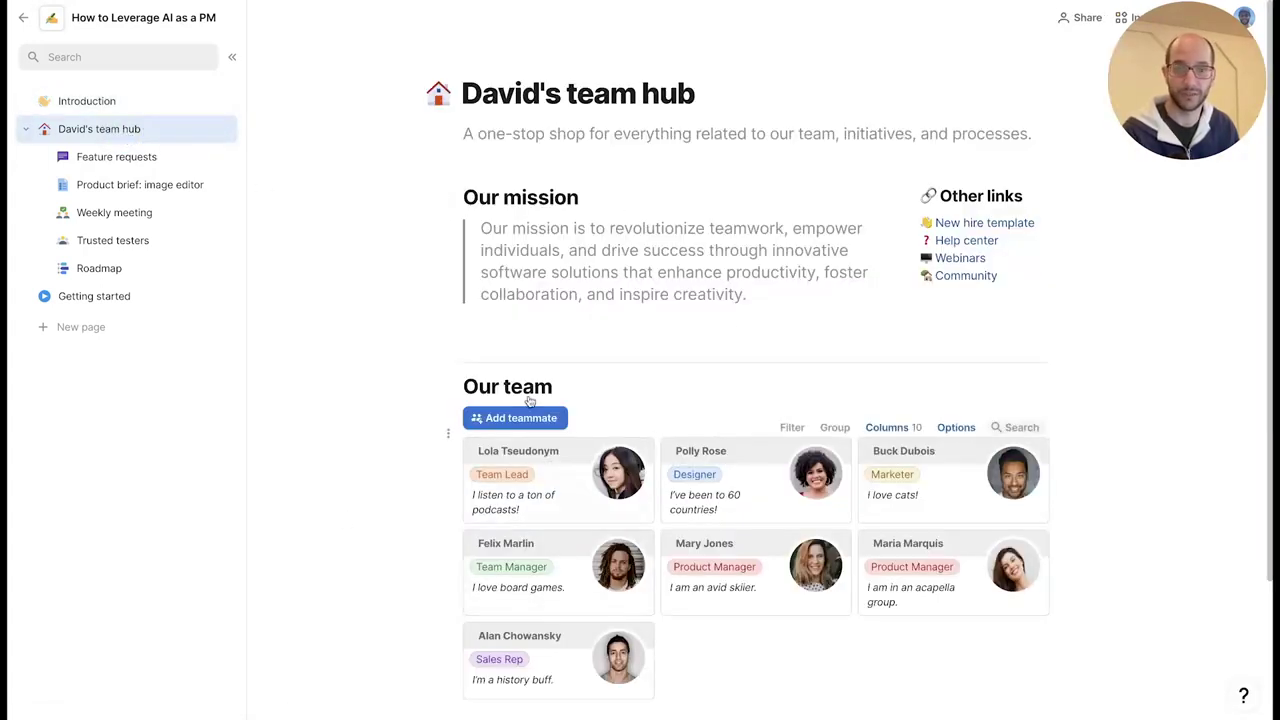
scroll(750, 345, down, 2)
scroll(745, 358, up, 2)
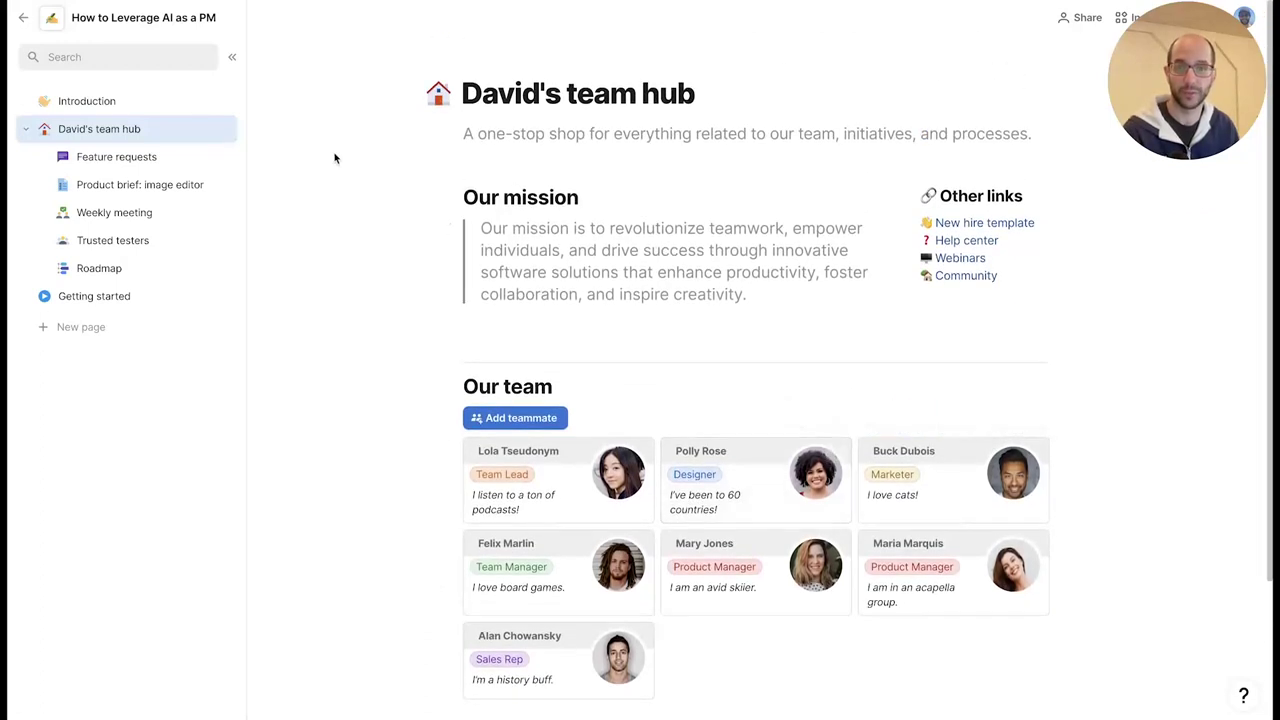
click(152, 157)
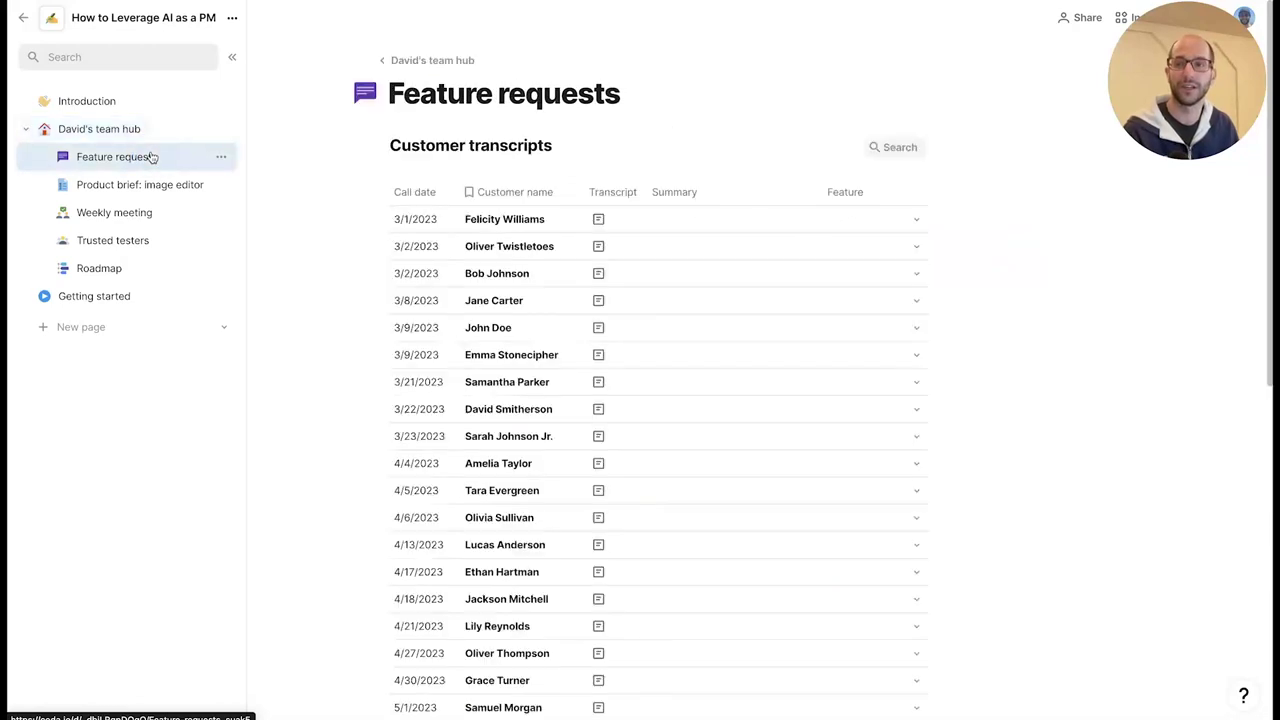
- Read through the customer call transcript dated 3/1/2023 in the Customer transcripts table, and close it again
click(622, 219)
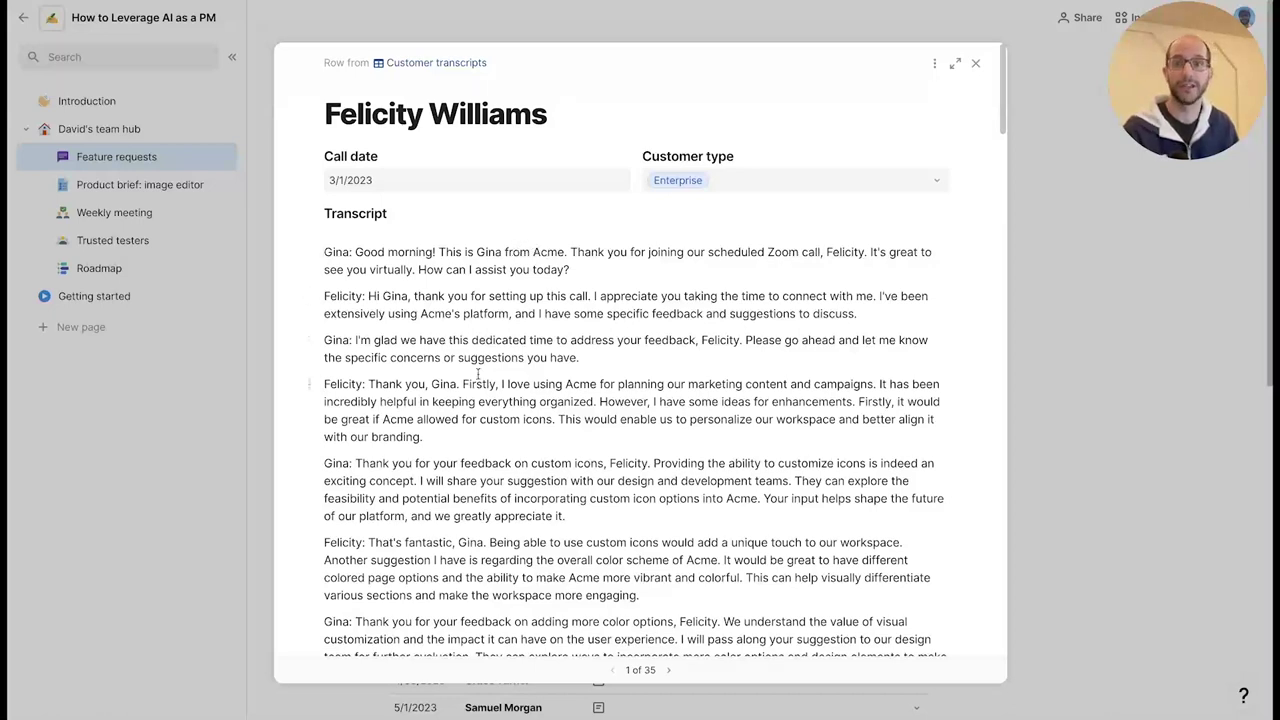
scroll(478, 372, down, 1)
scroll(339, 460, down, 4)
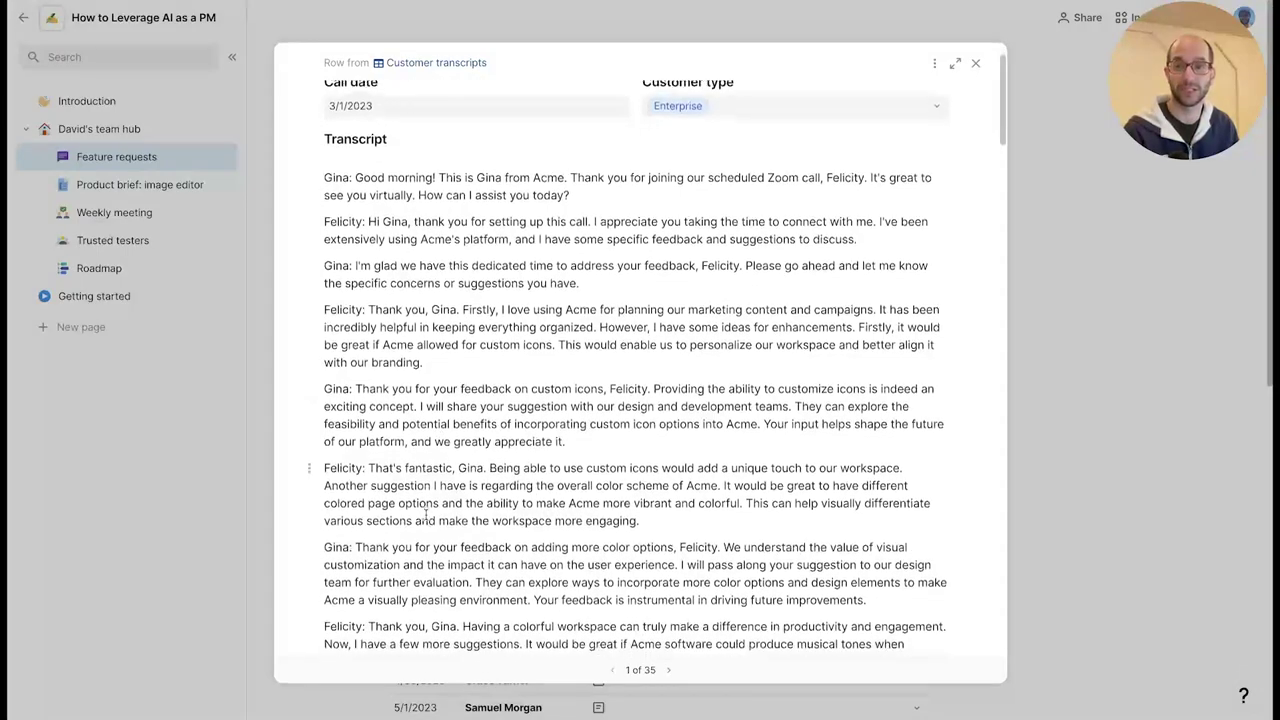
scroll(423, 470, down, 10)
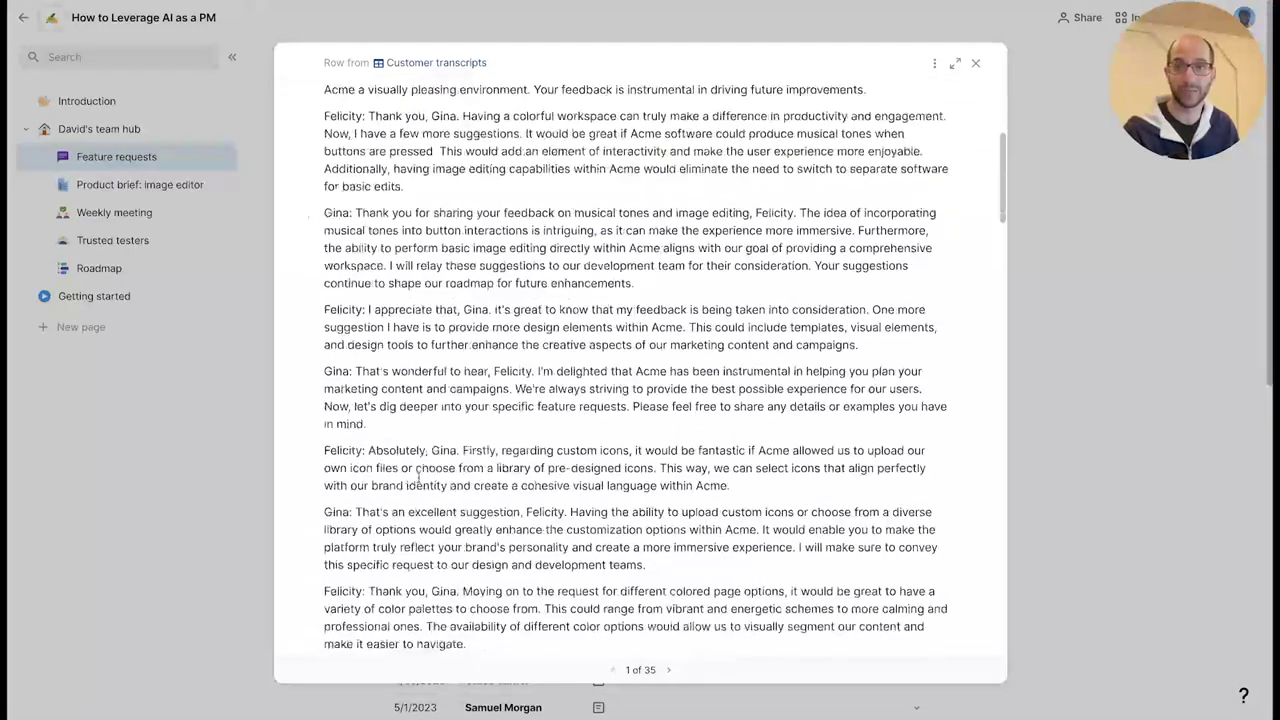
click(178, 424)
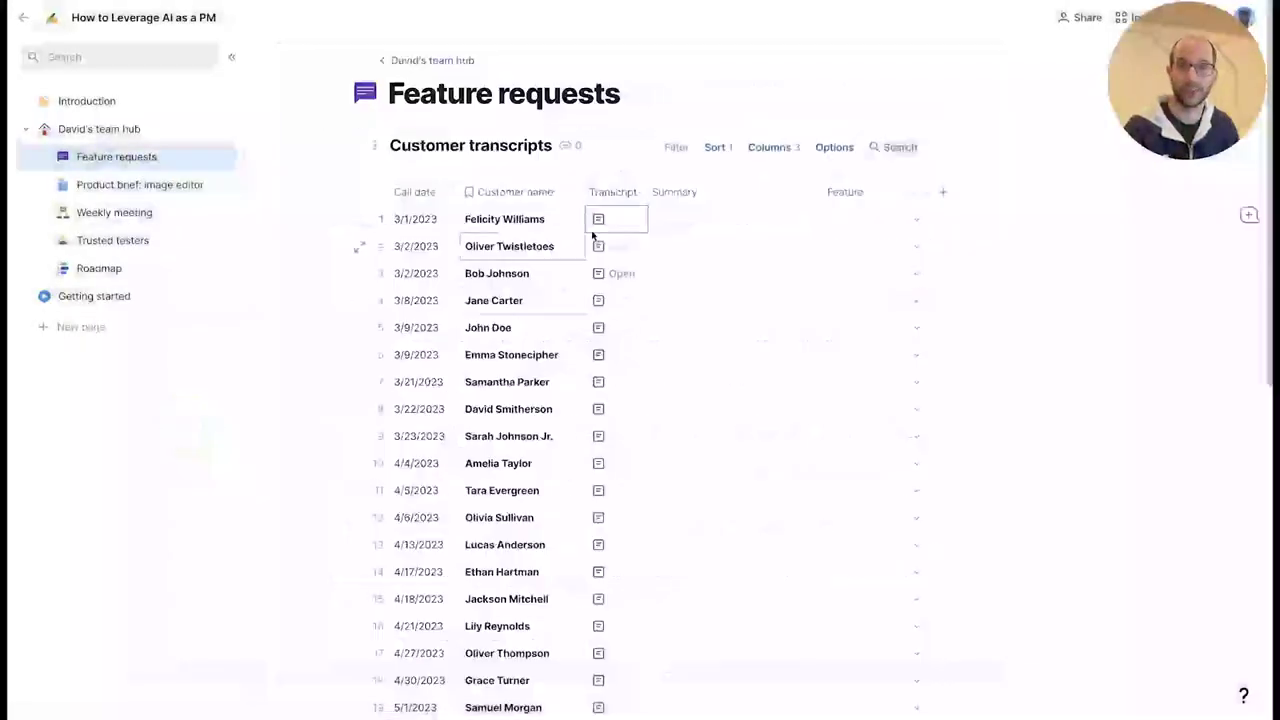
click(600, 222)
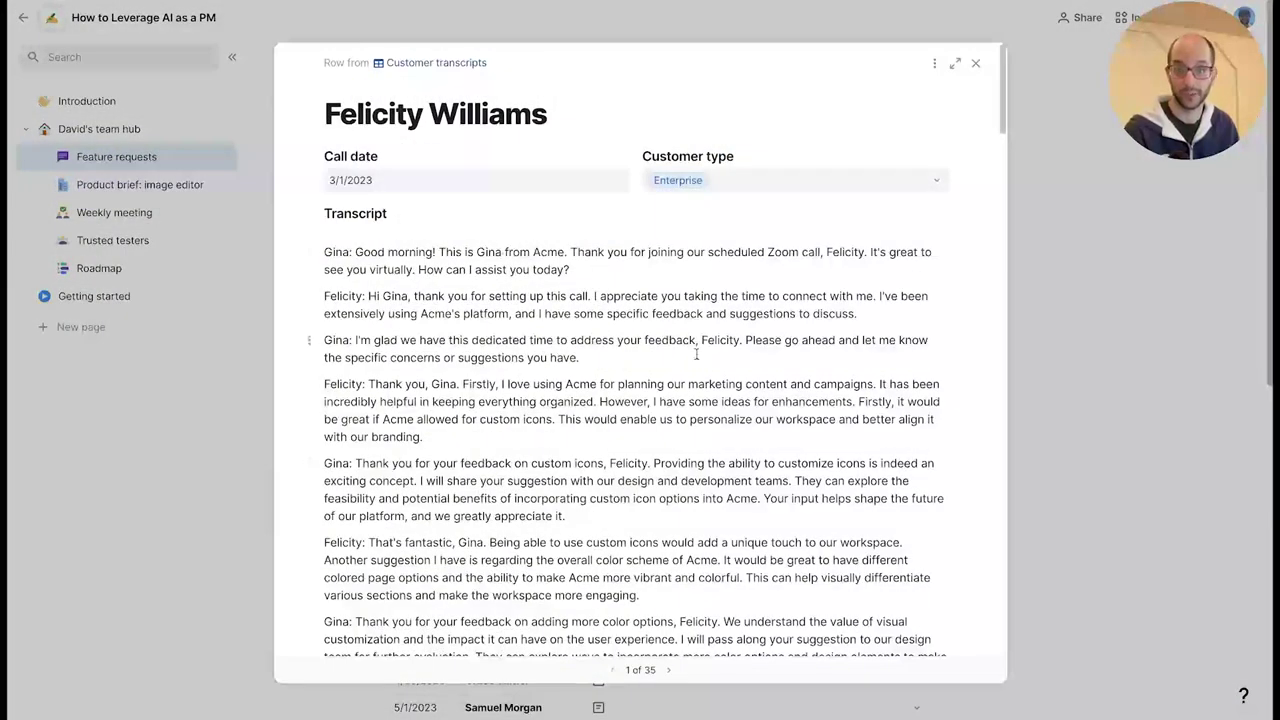
scroll(694, 500, down, 8)
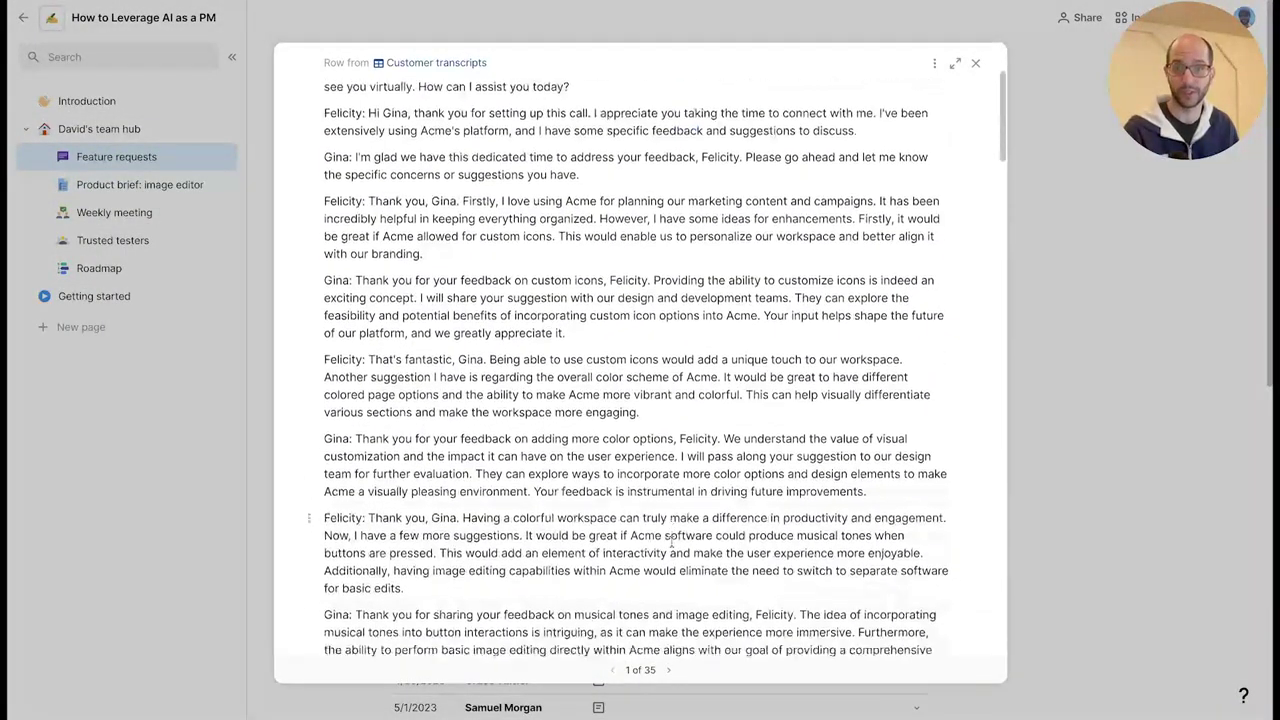
click(1122, 479)
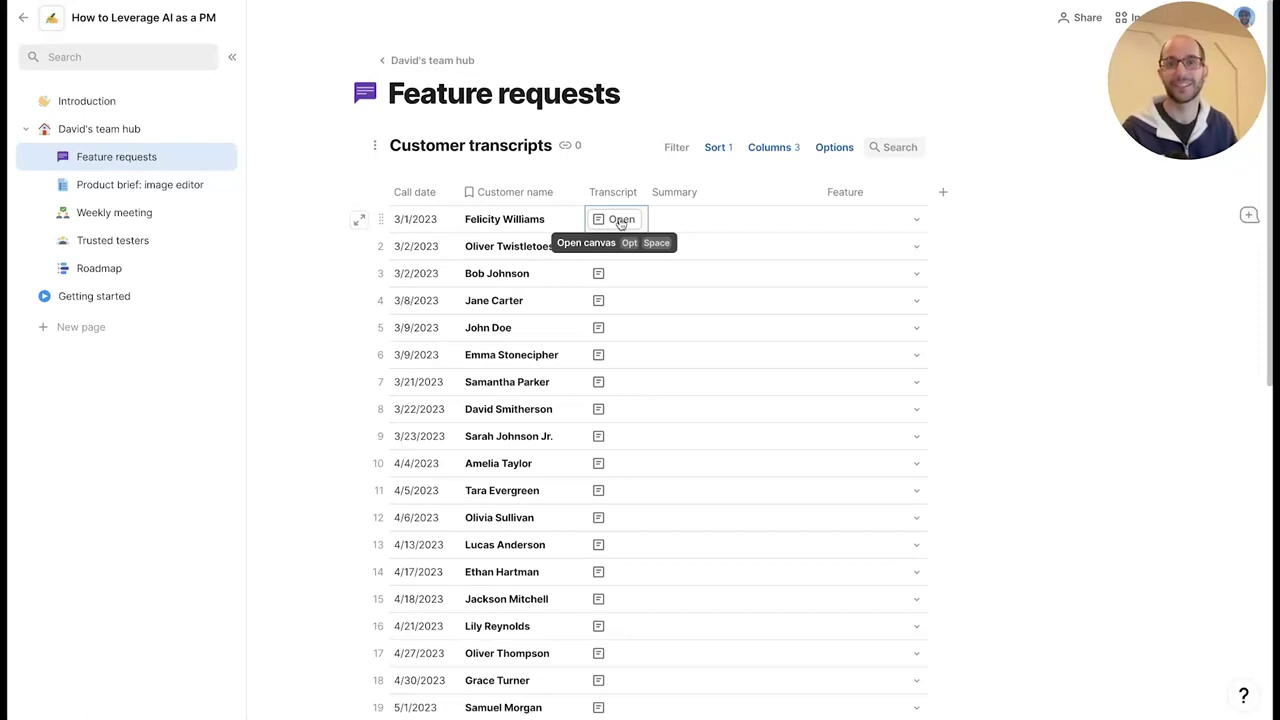
- Fill the Summary column of the Customer transcripts table with AI, using a one-sentence summary of Transcript
click(709, 224)
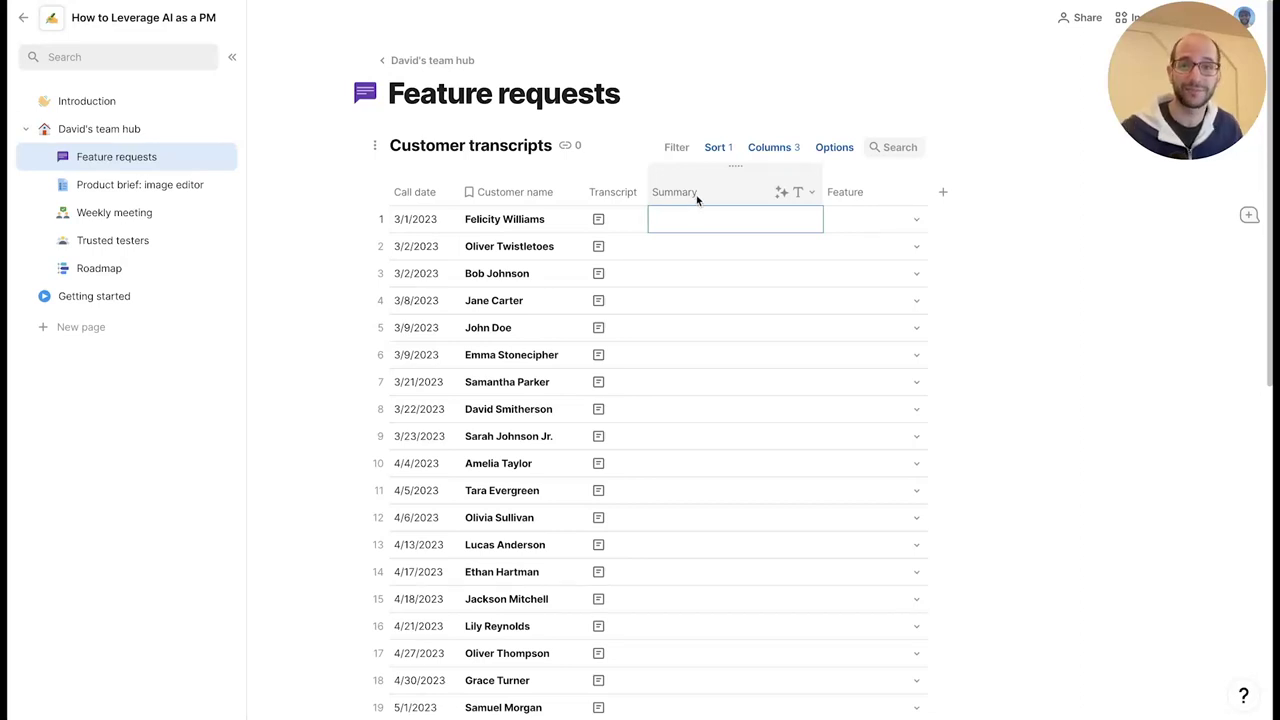
right_click(697, 199)
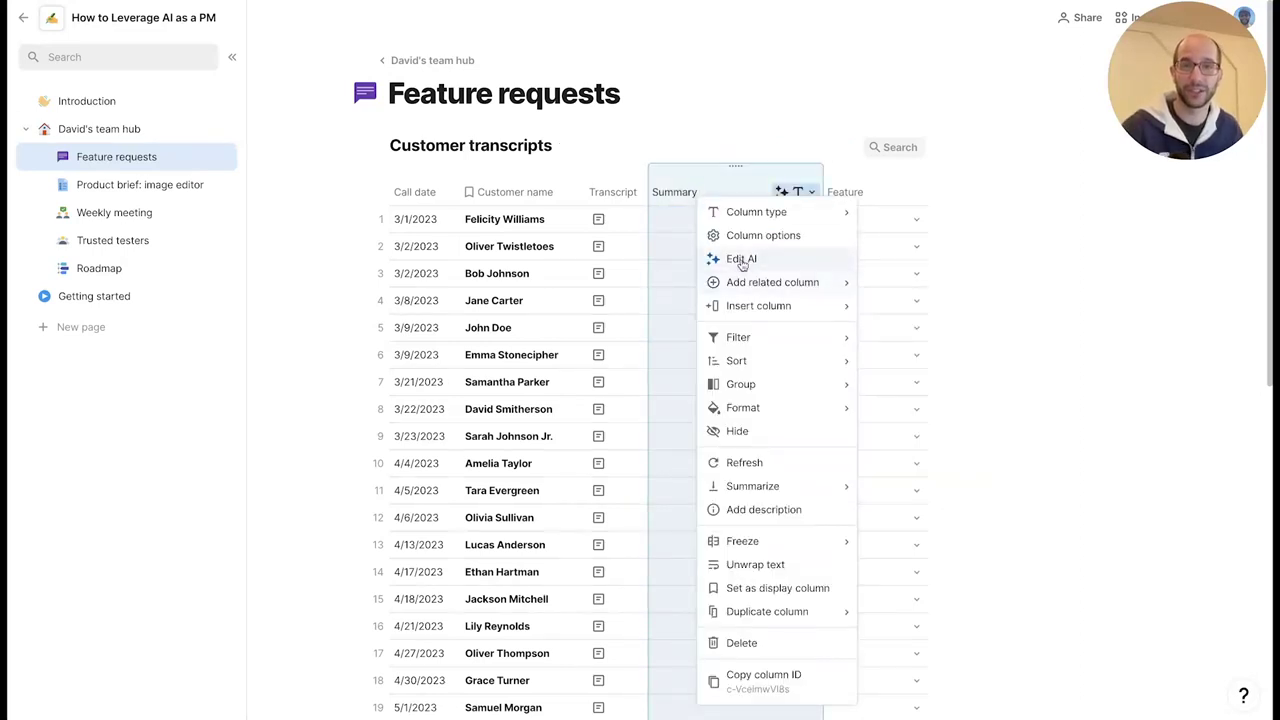
click(815, 258)
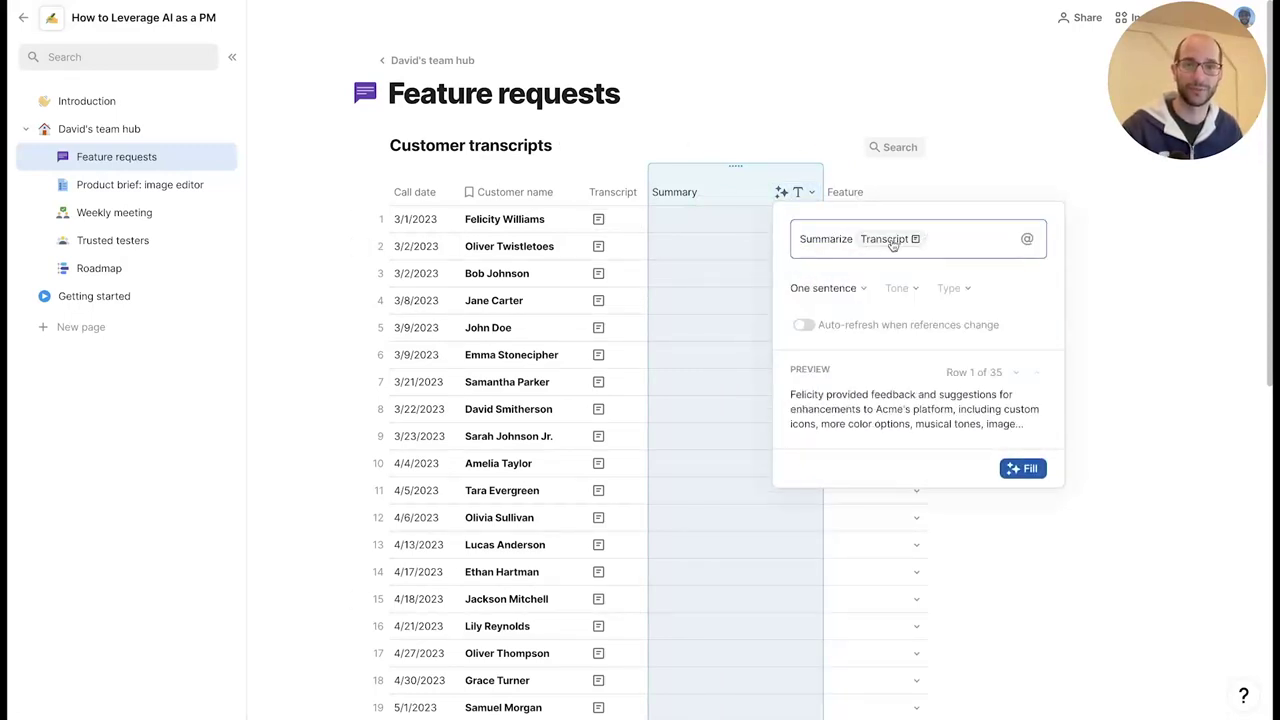
click(825, 289)
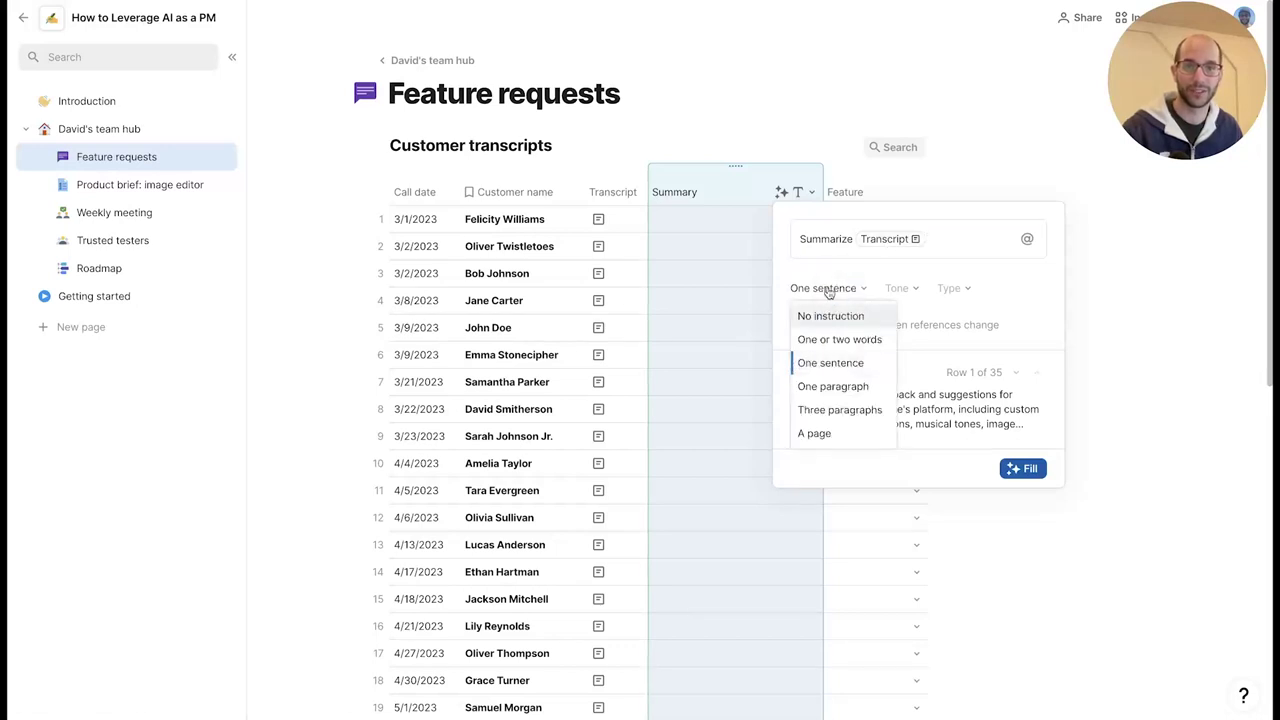
click(828, 289)
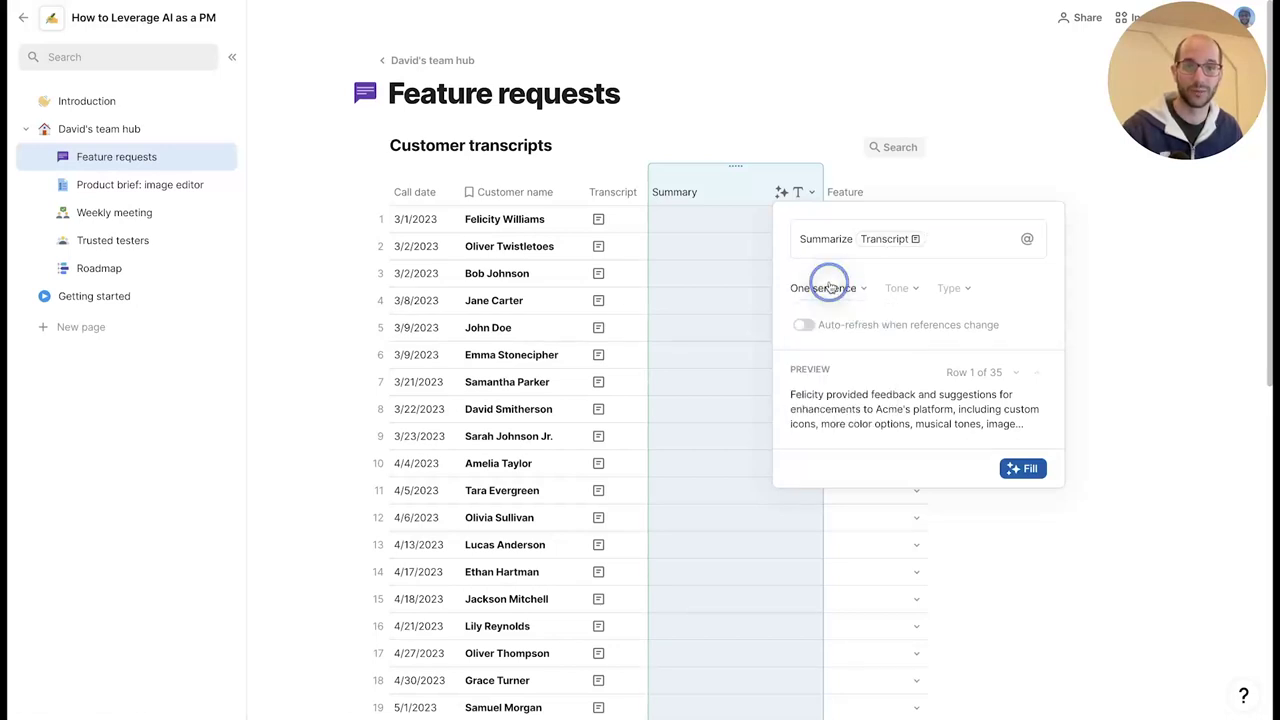
click(1024, 470)
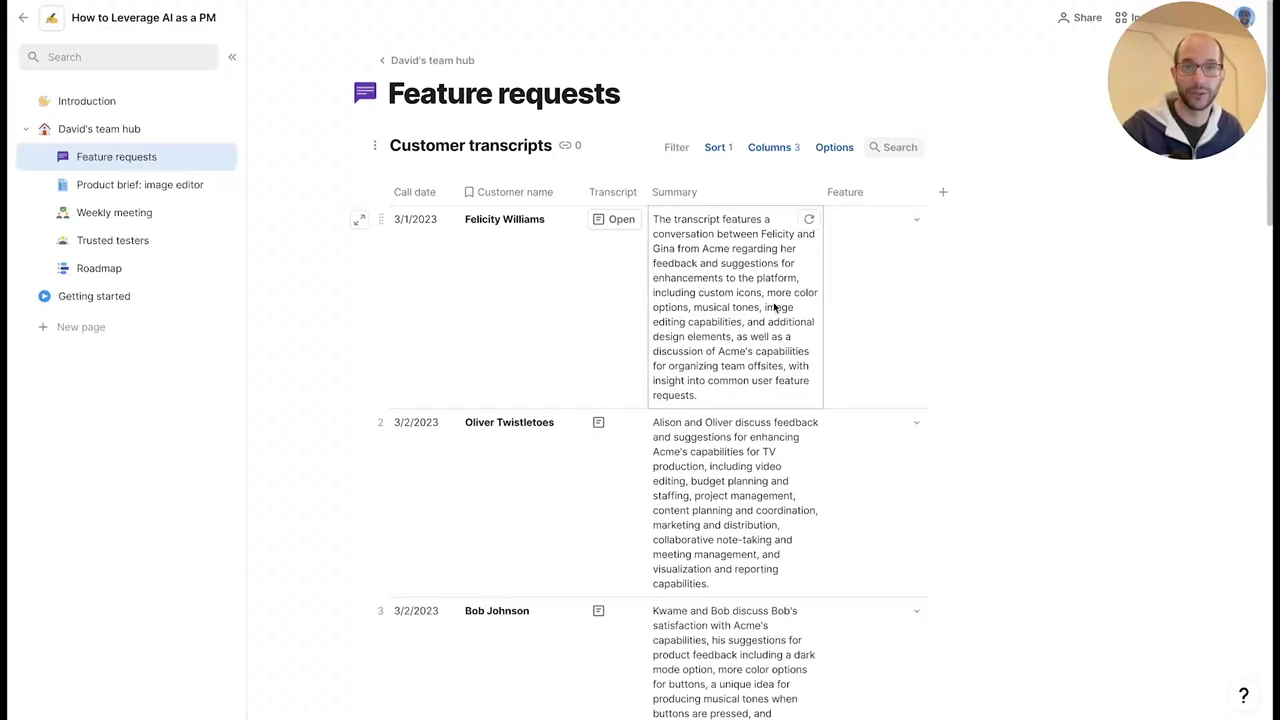
- Refresh the first row's AI summary and append to the second row's that the customer is currently looking at 20 tools to solve his problem
click(809, 220)
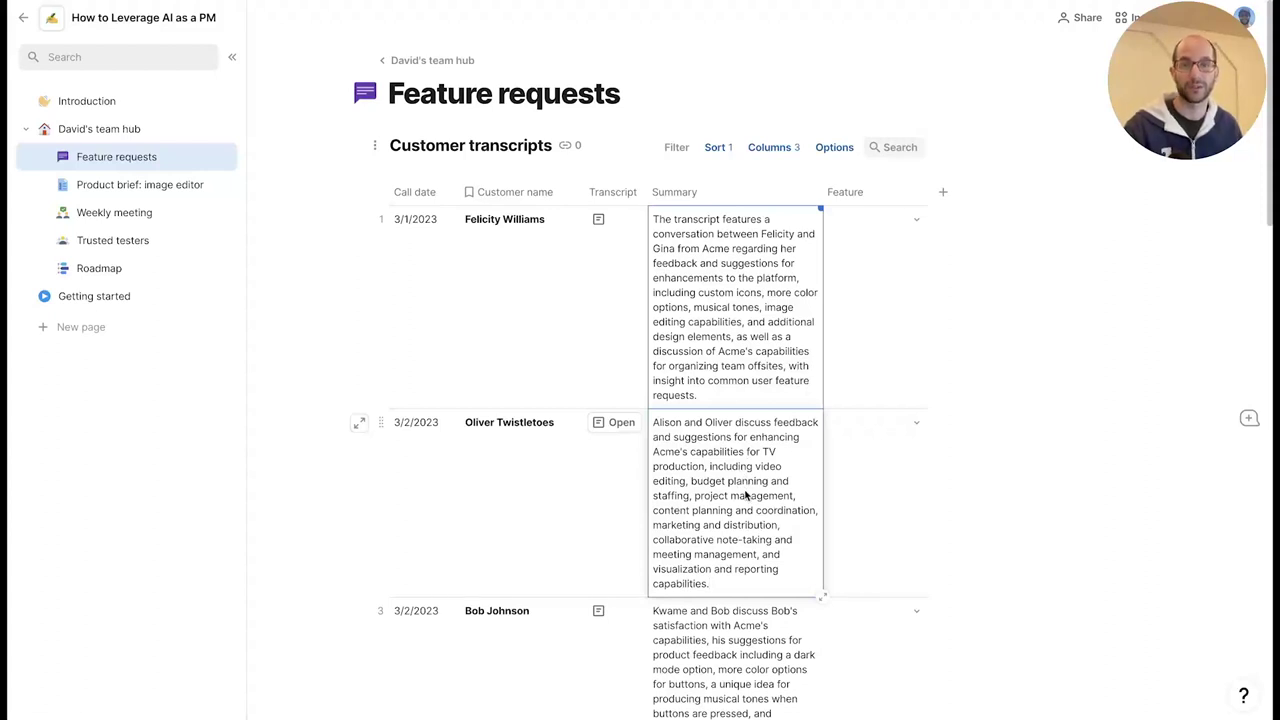
text(Oliver is c)
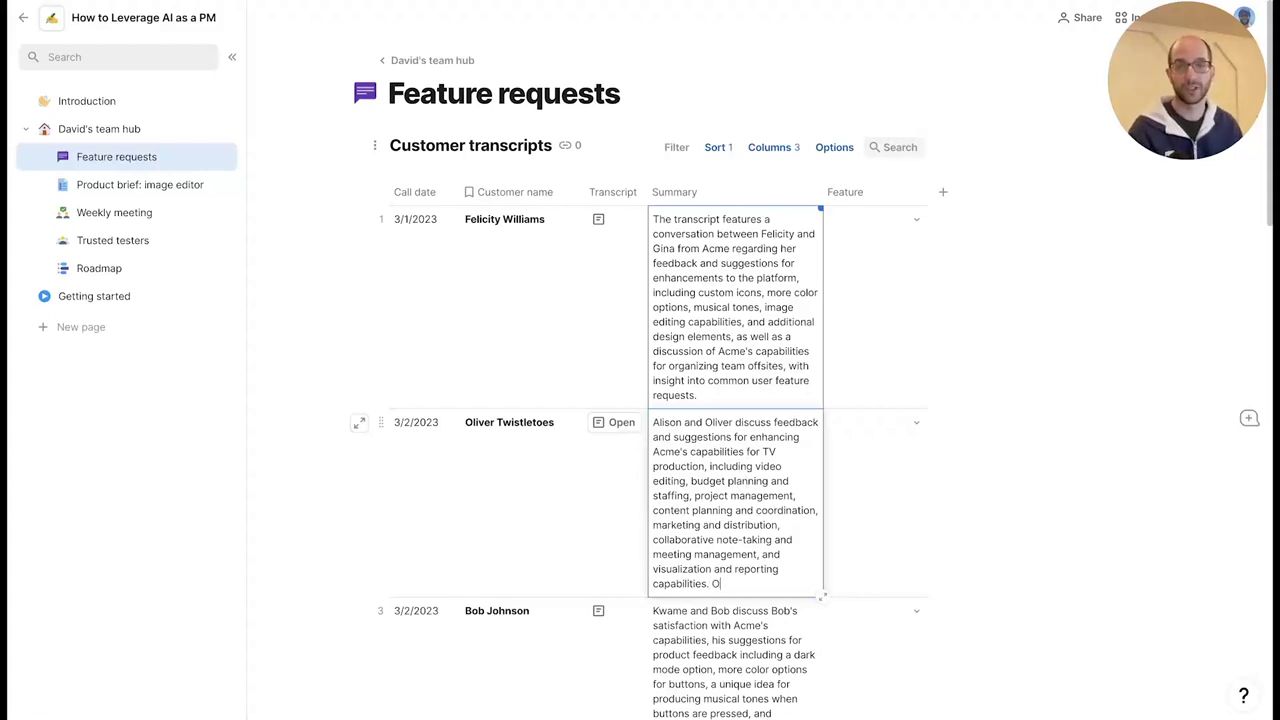
text(urre)
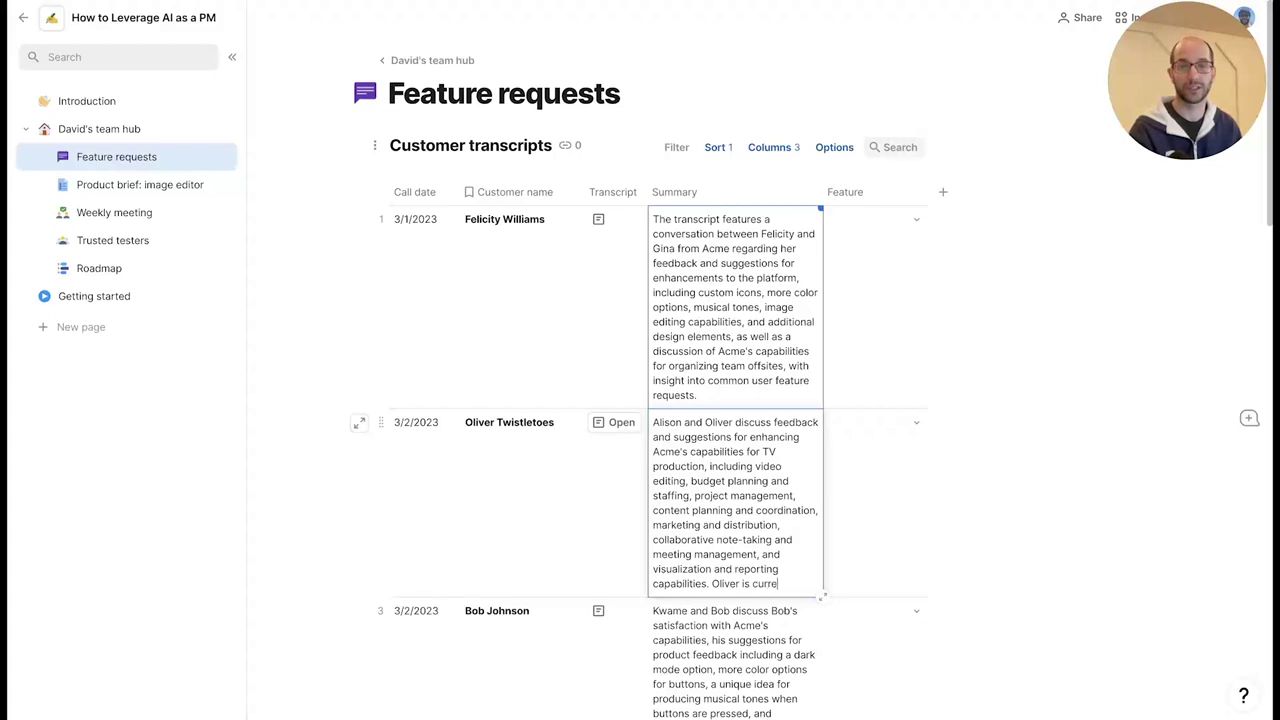
text(ntly look)
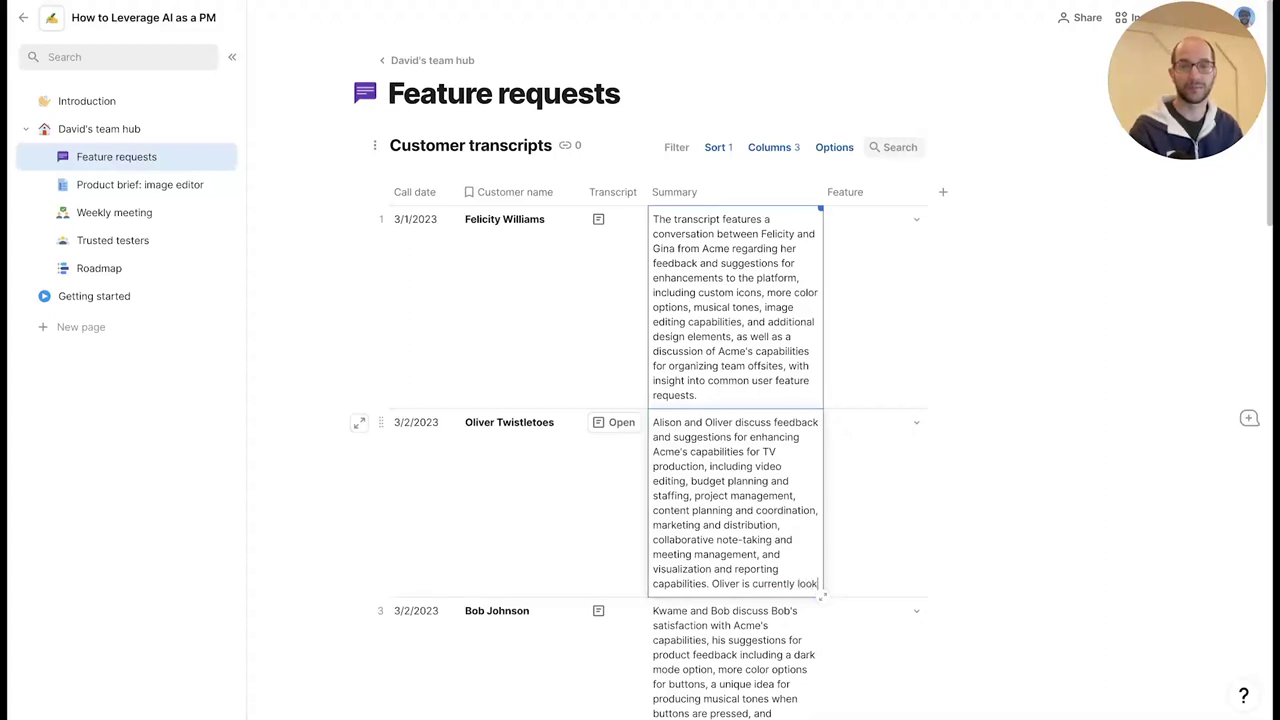
text(ing at 20 tools )
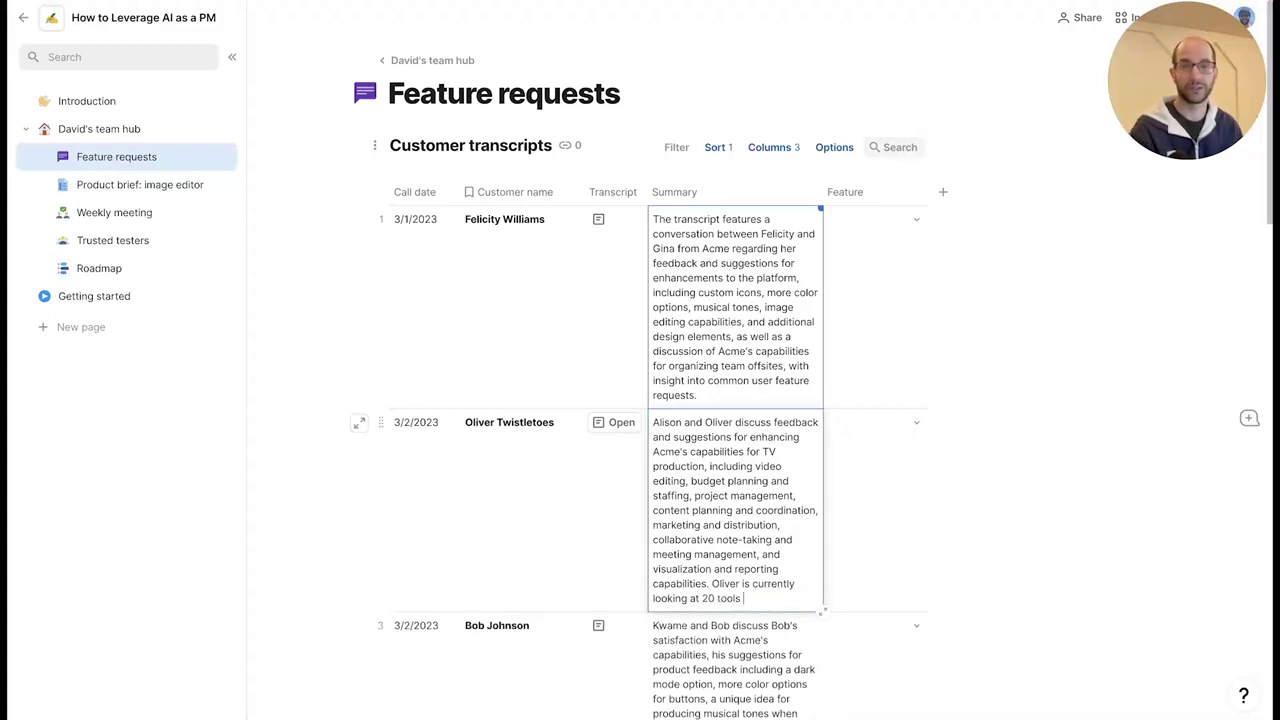
text(to solve his problem.)
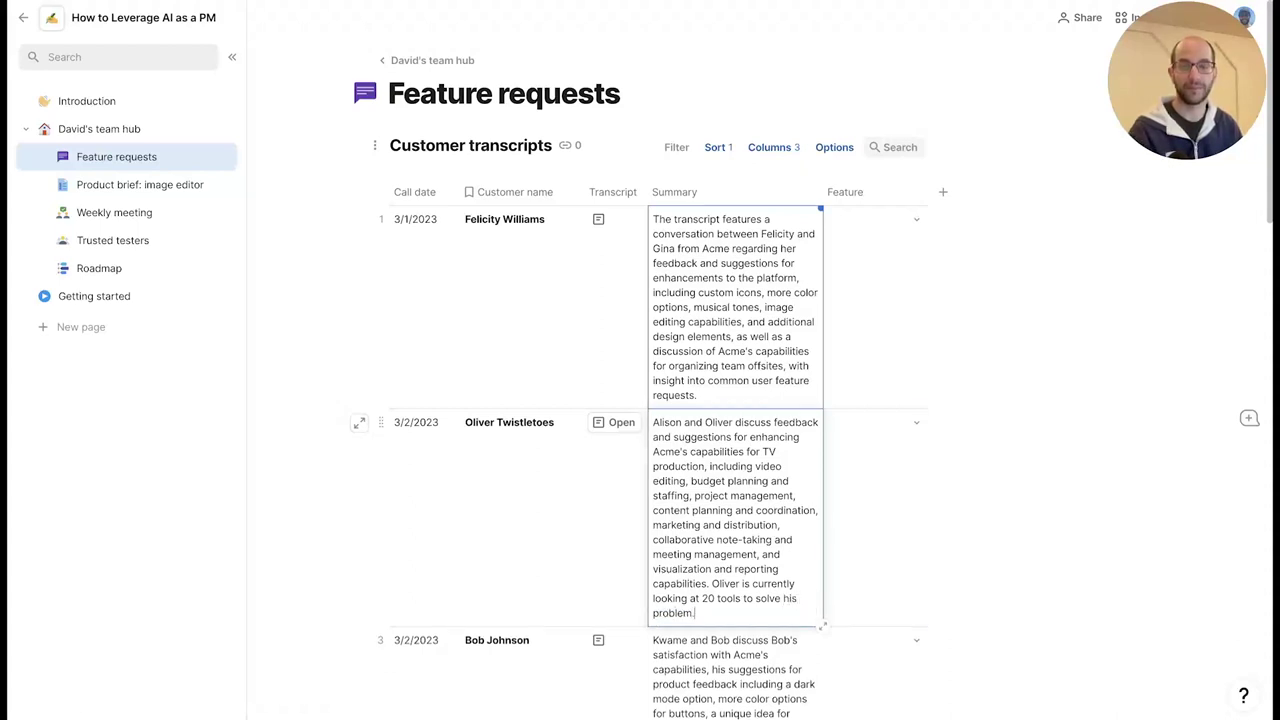
key(Tab)
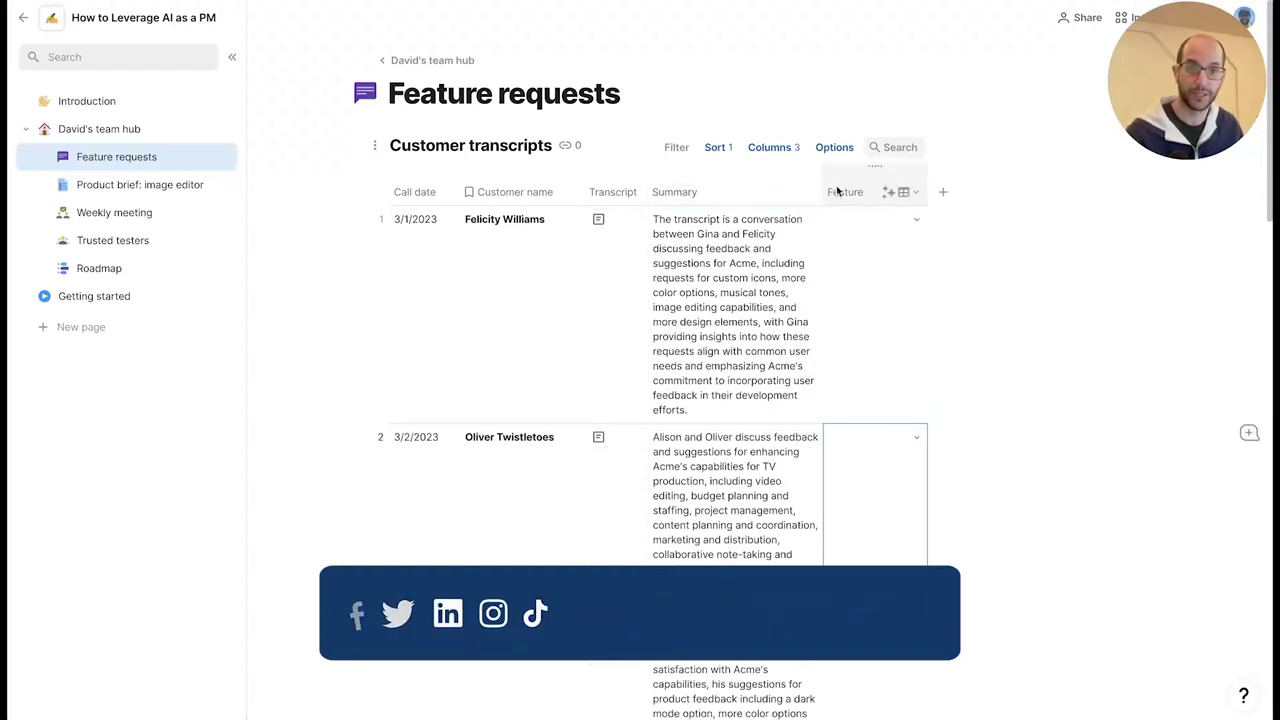
- Fill the Feature column with AI, tagging any product feedback from Transcript by feature type, and look over the filled rows
click(905, 191)
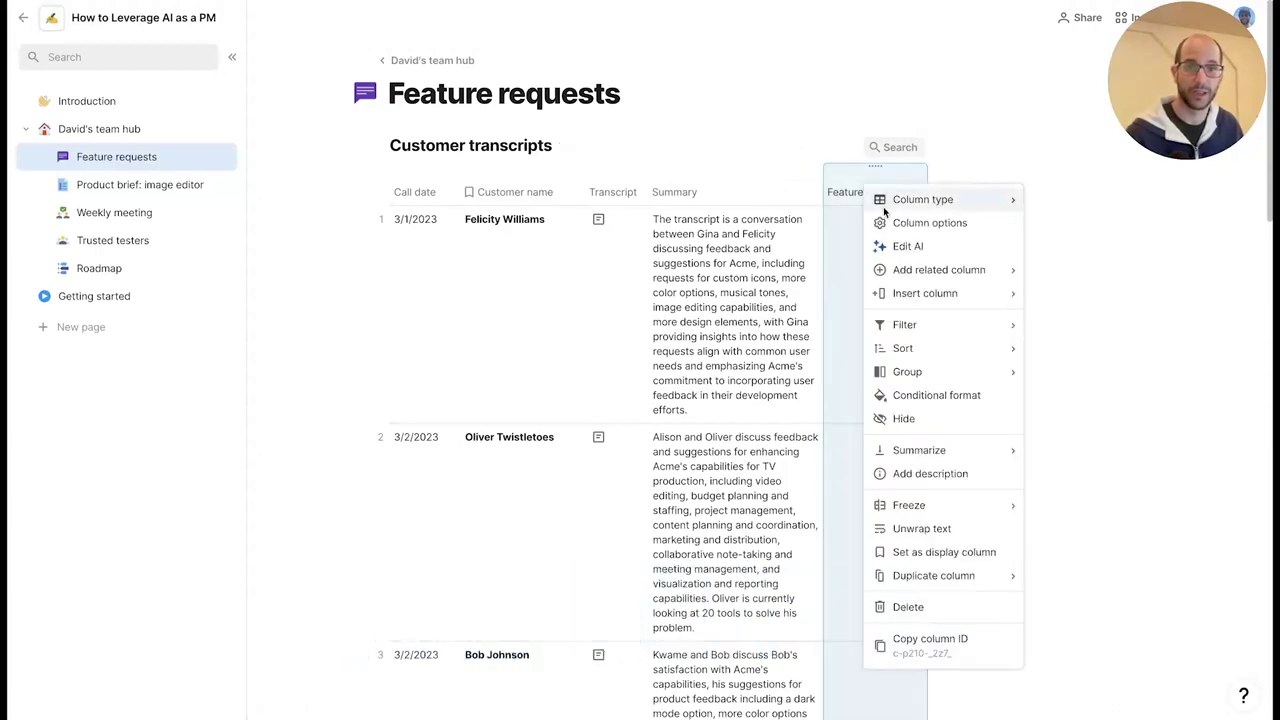
mouse_move(890, 199)
click(1060, 237)
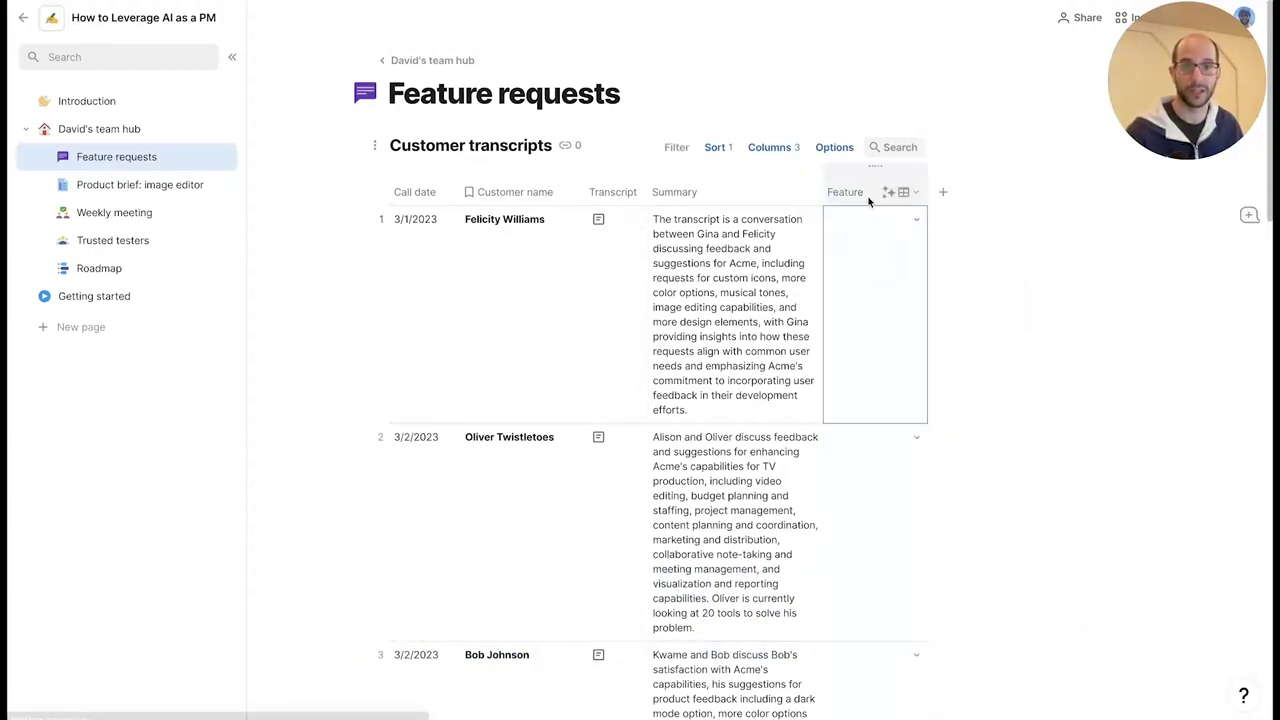
click(903, 191)
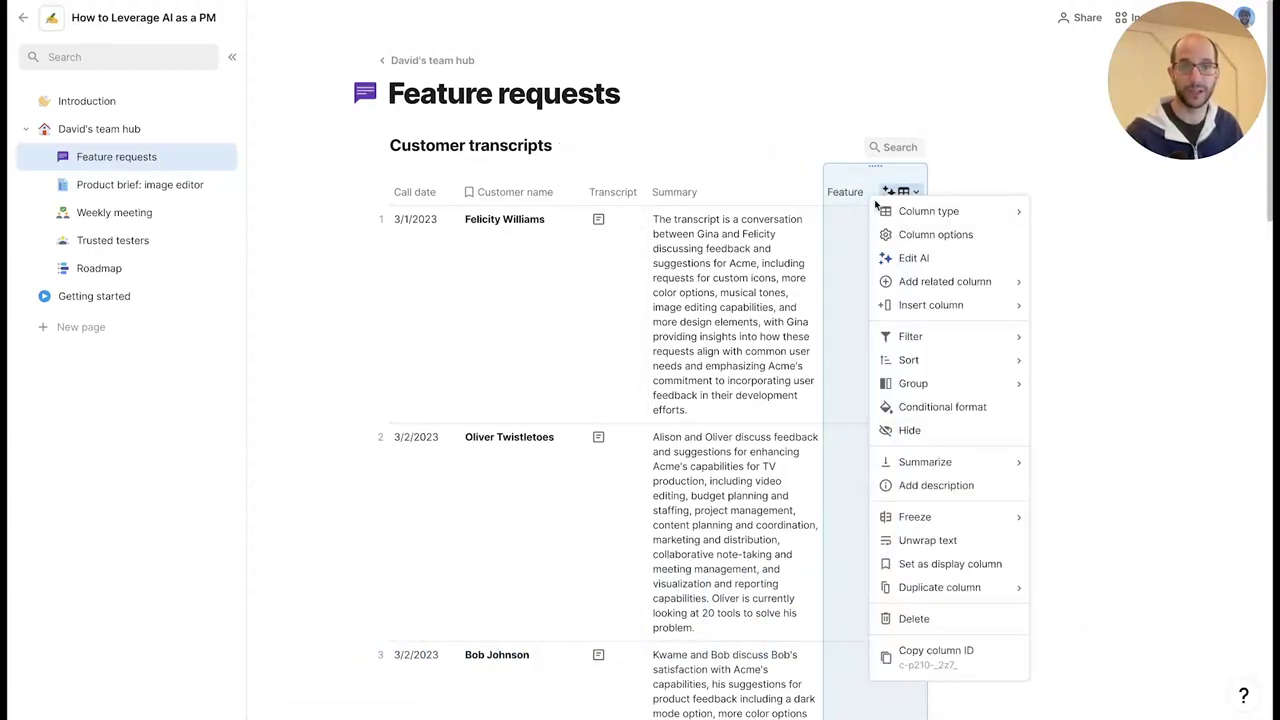
click(930, 259)
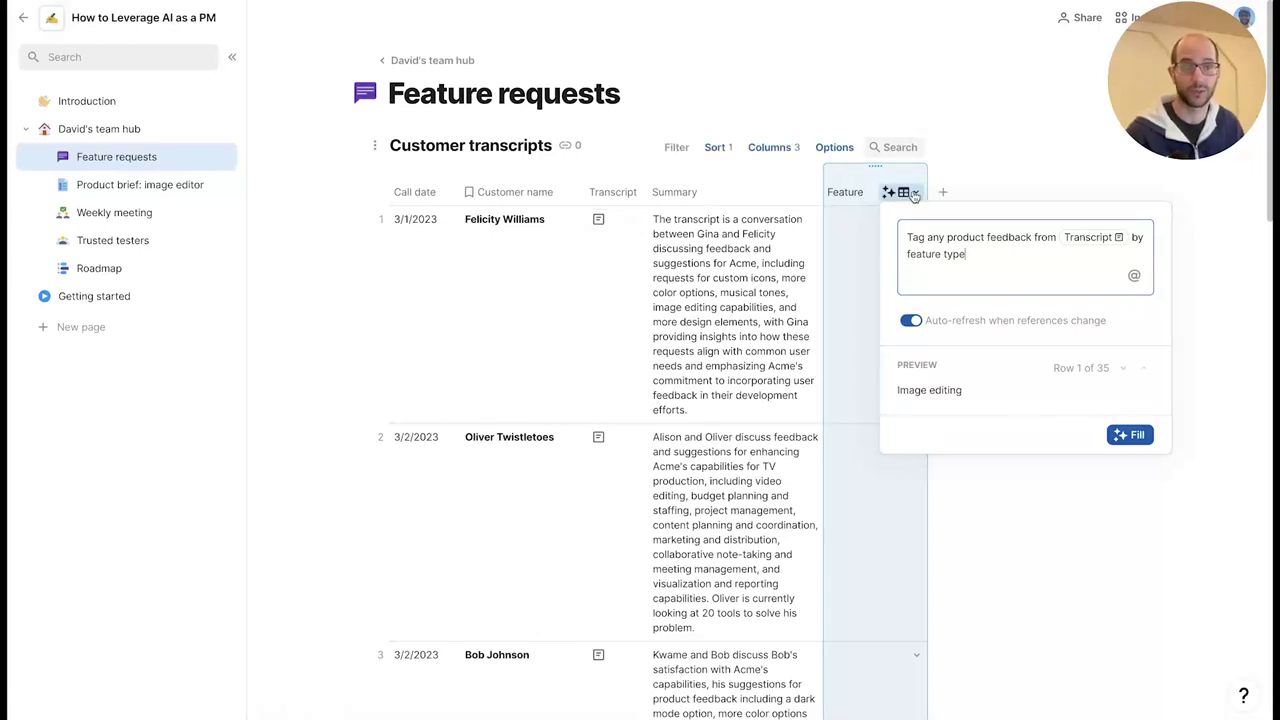
click(1132, 436)
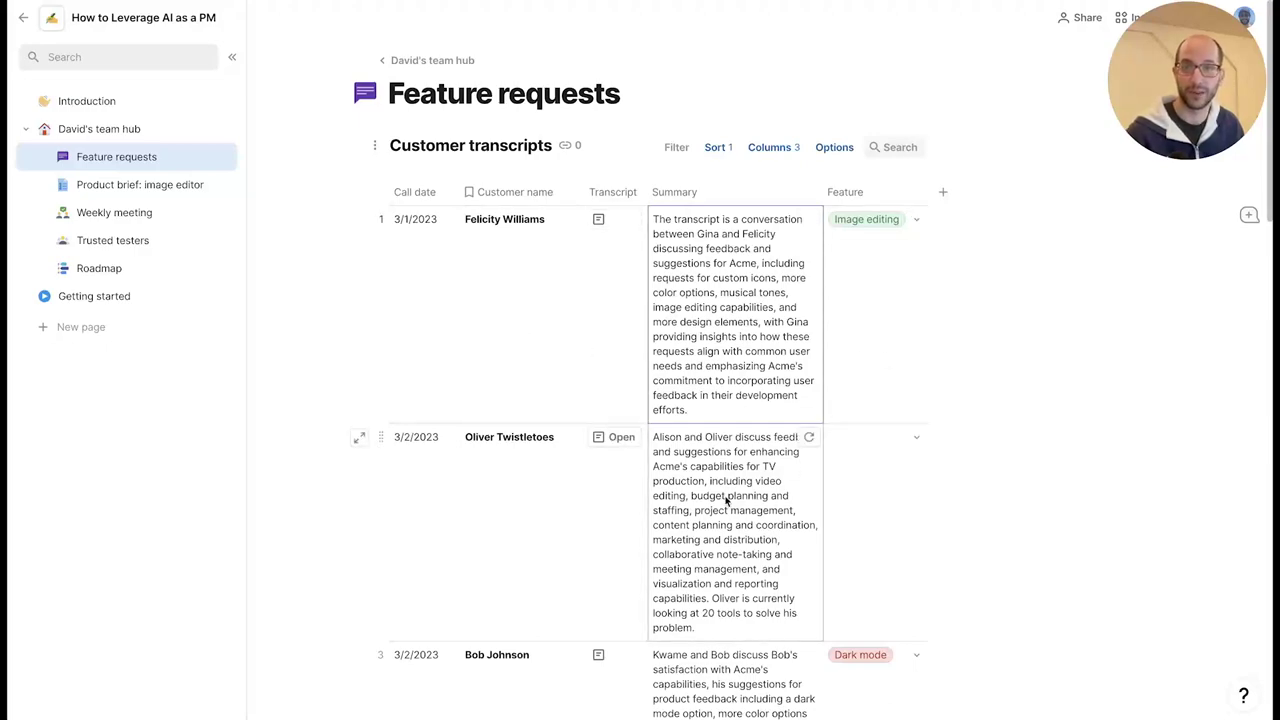
scroll(727, 500, down, 5)
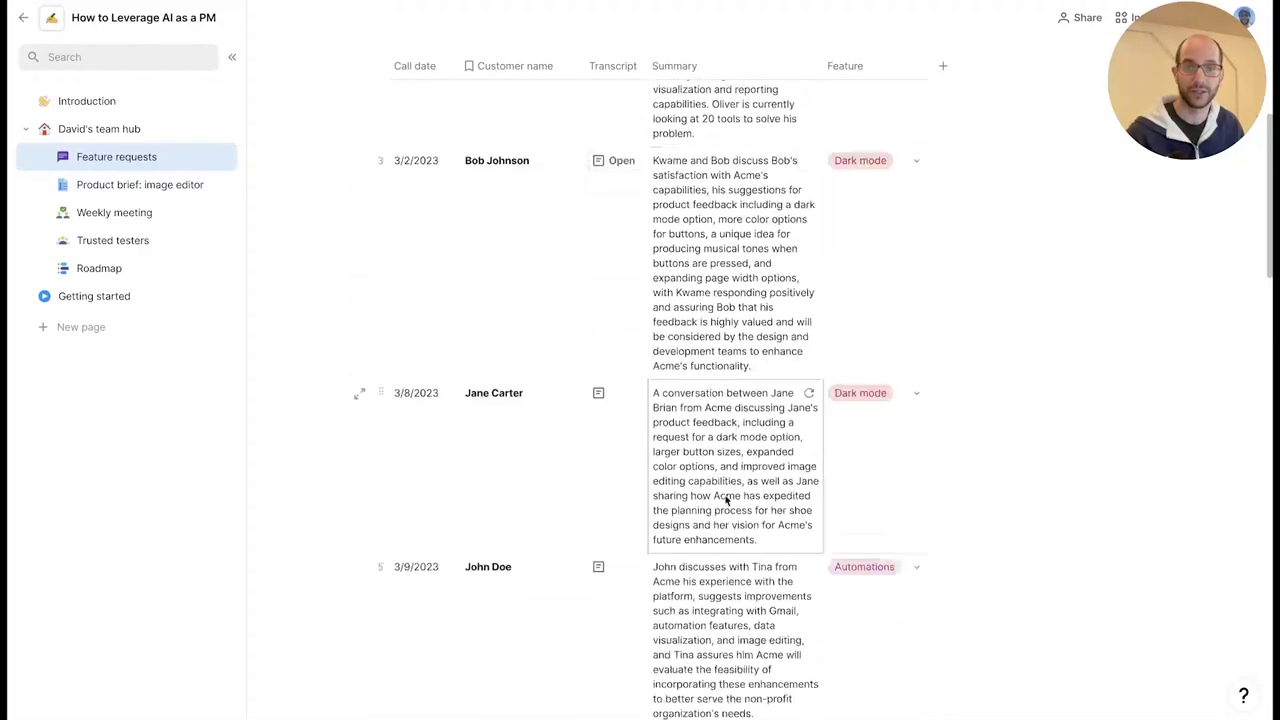
scroll(727, 500, down, 15)
scroll(727, 500, up, 15)
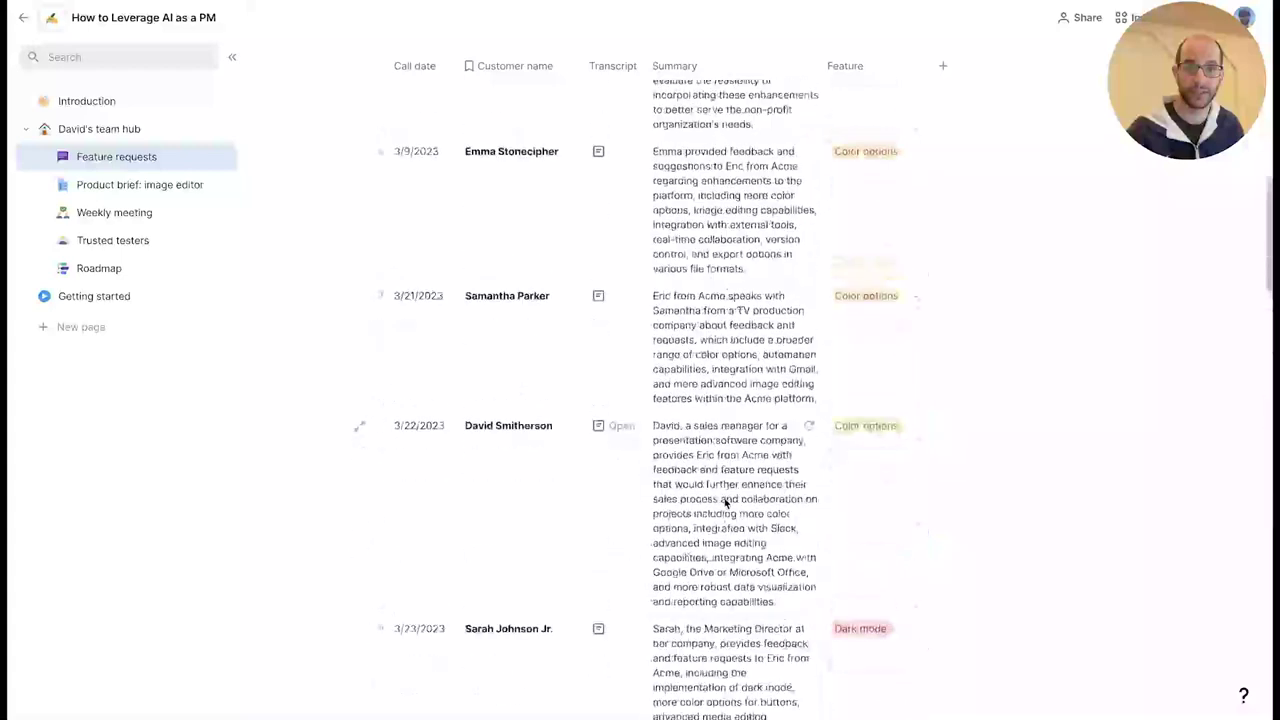
- Open the Product brief: image editor page and clear the text in its body
scroll(727, 500, up, 10)
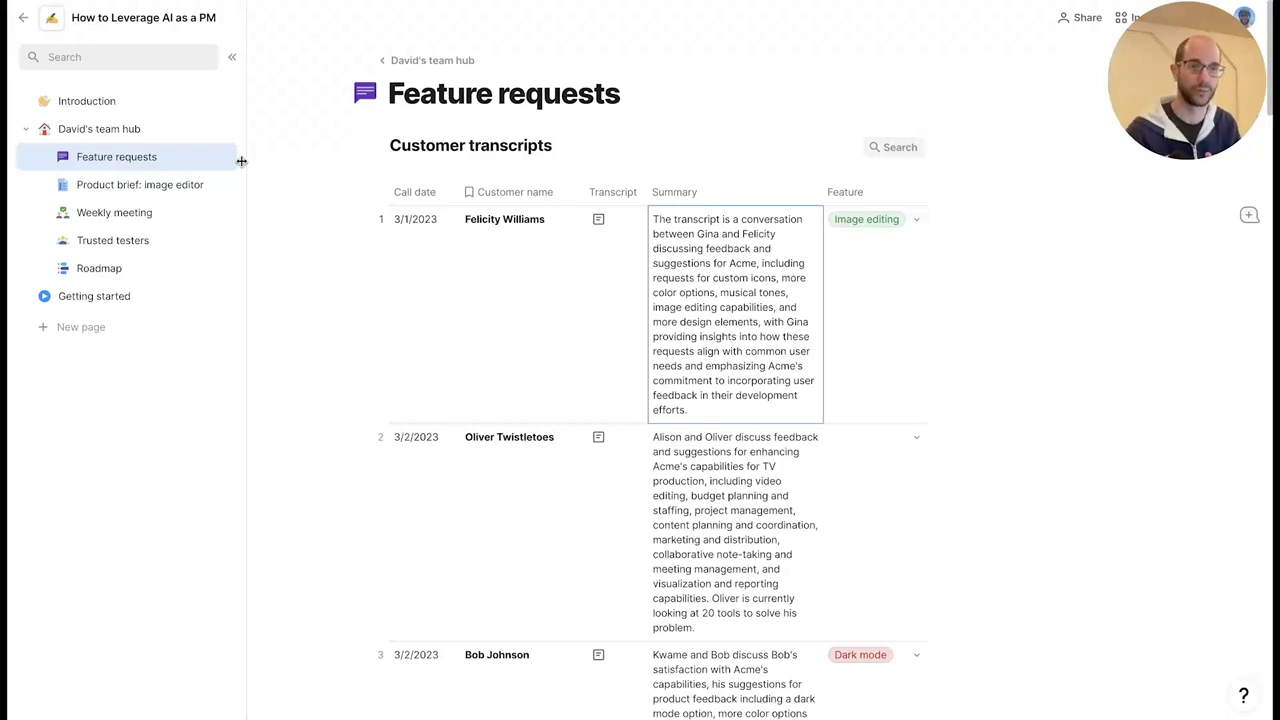
click(198, 188)
drag(400, 100, 512, 165)
key(BackSpace)
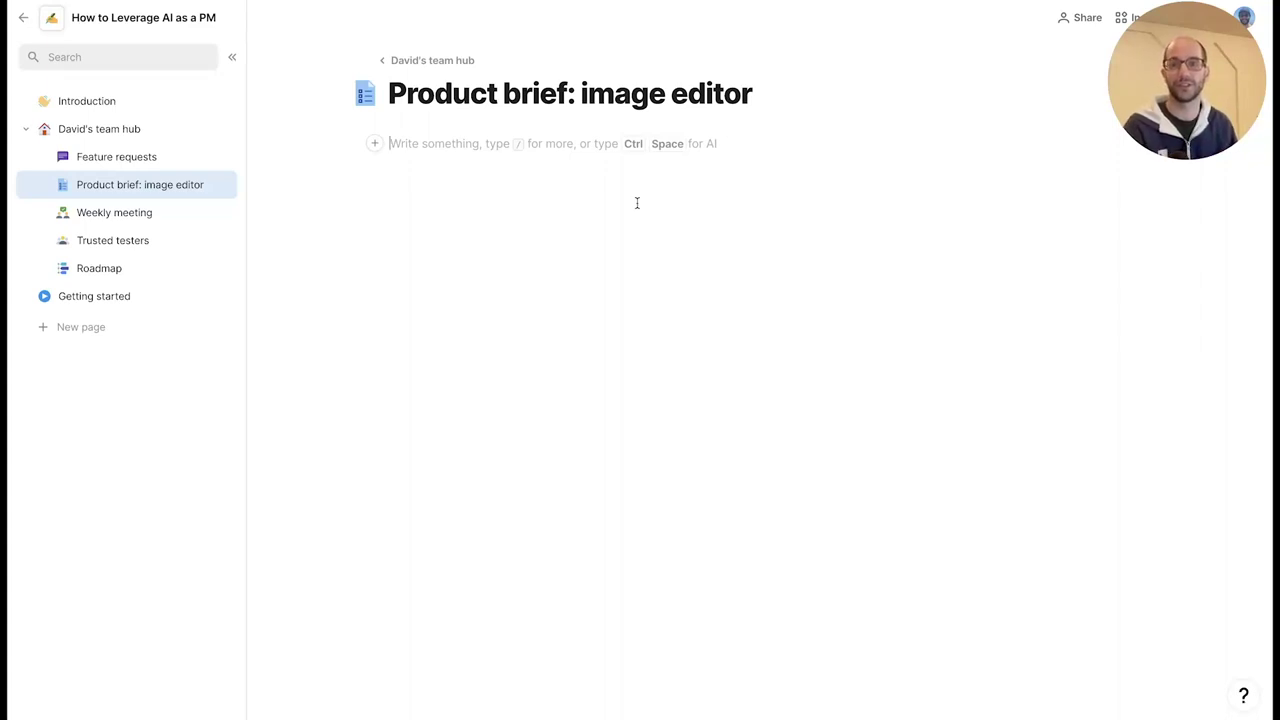
- Prompt AI for a two-page image editor requirement document based on Feature requests, with a problem statement, a target audiences table and proposed features
text(/w)
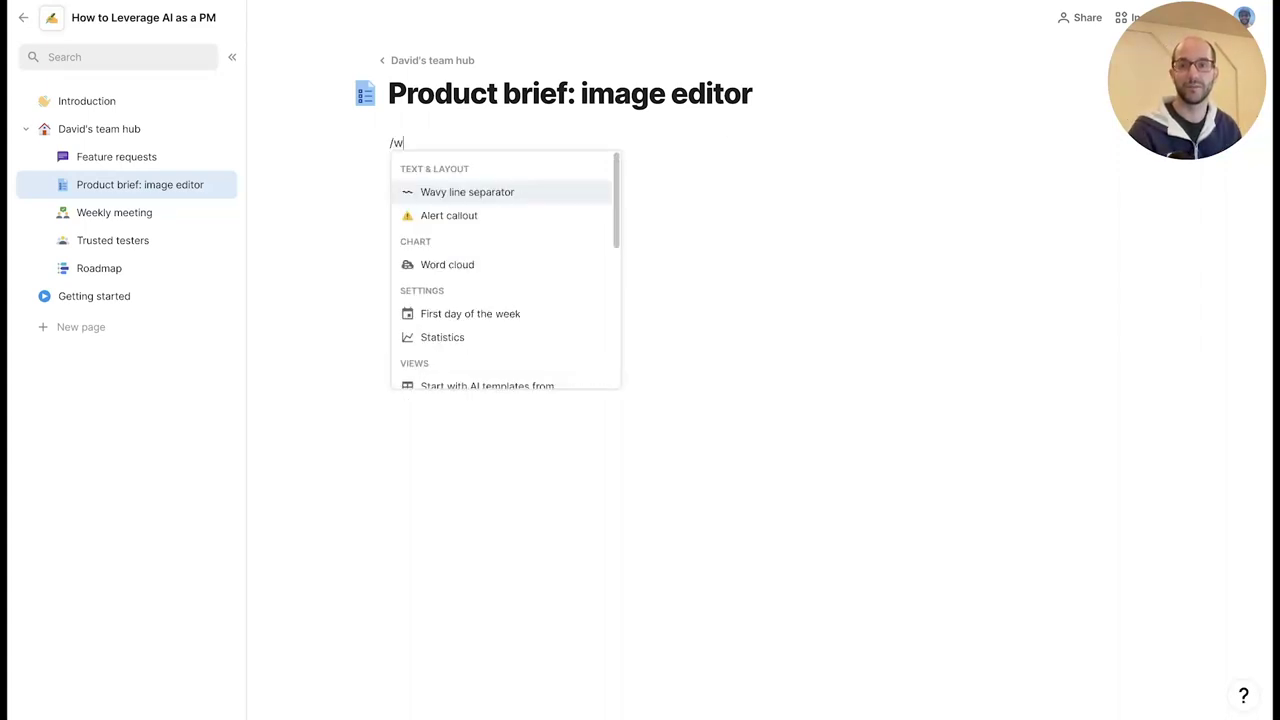
key(BackSpace)
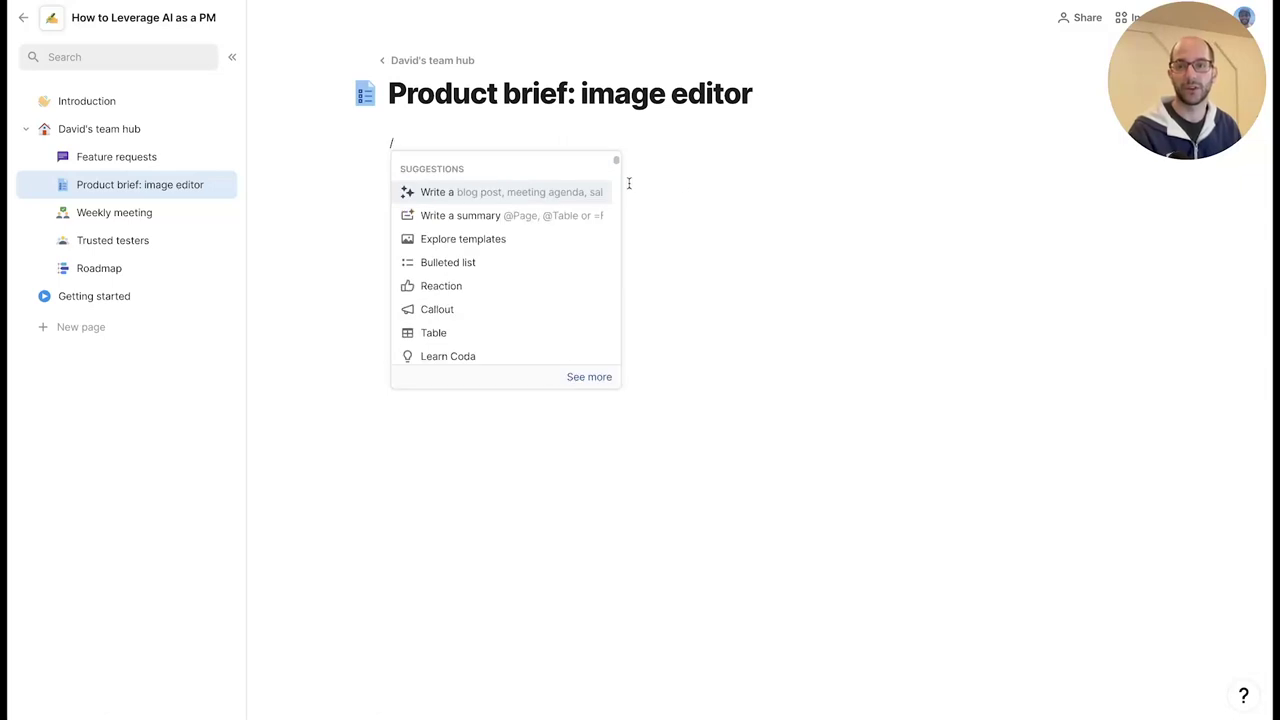
click(447, 193)
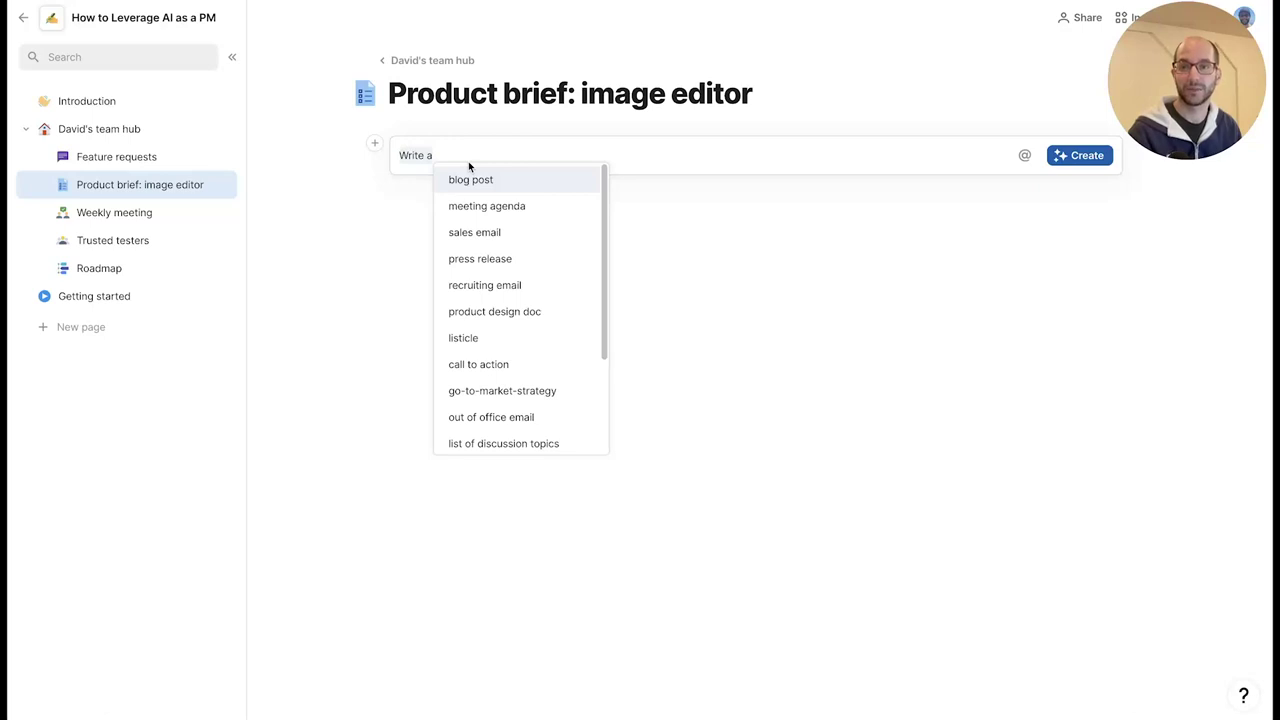
text(two page product requirement document about a new image editor based on Feature requests. Please include a section on the problem statement, a table of target audiences, and proposed features.)
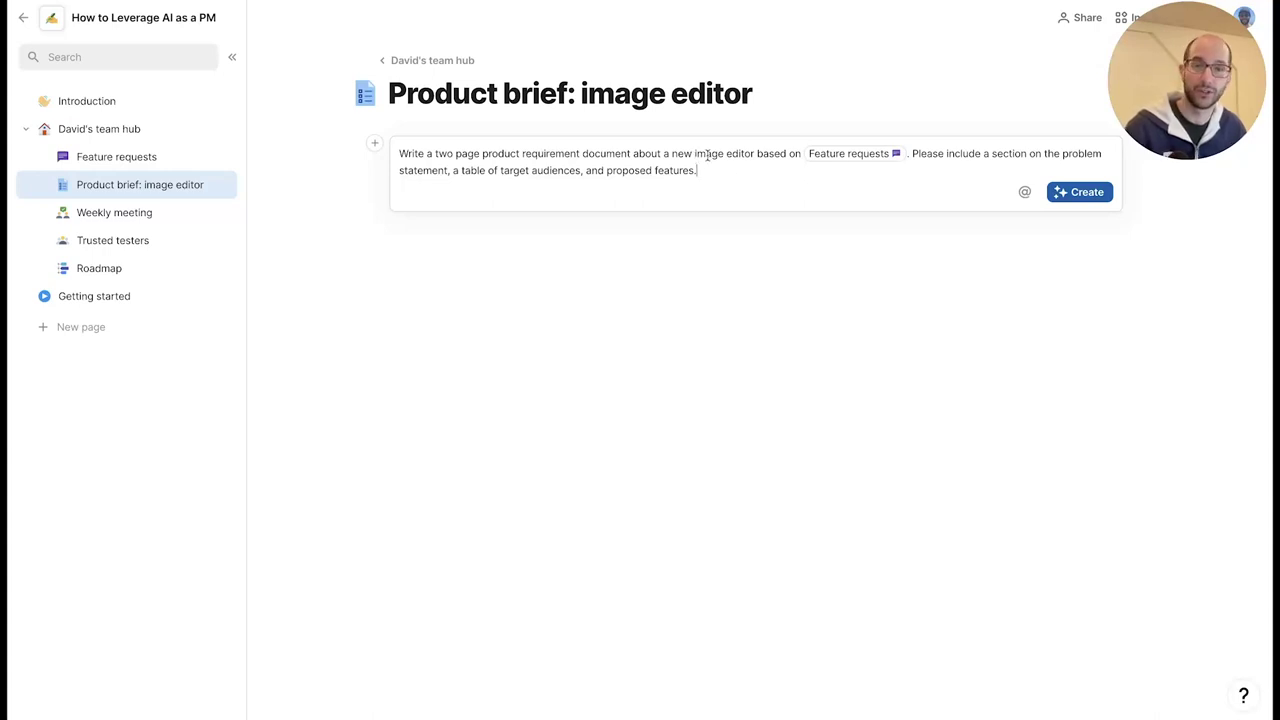
- Remove the Feature requests reference from the AI prompt and insert the Feature requests page reference again
click(843, 153)
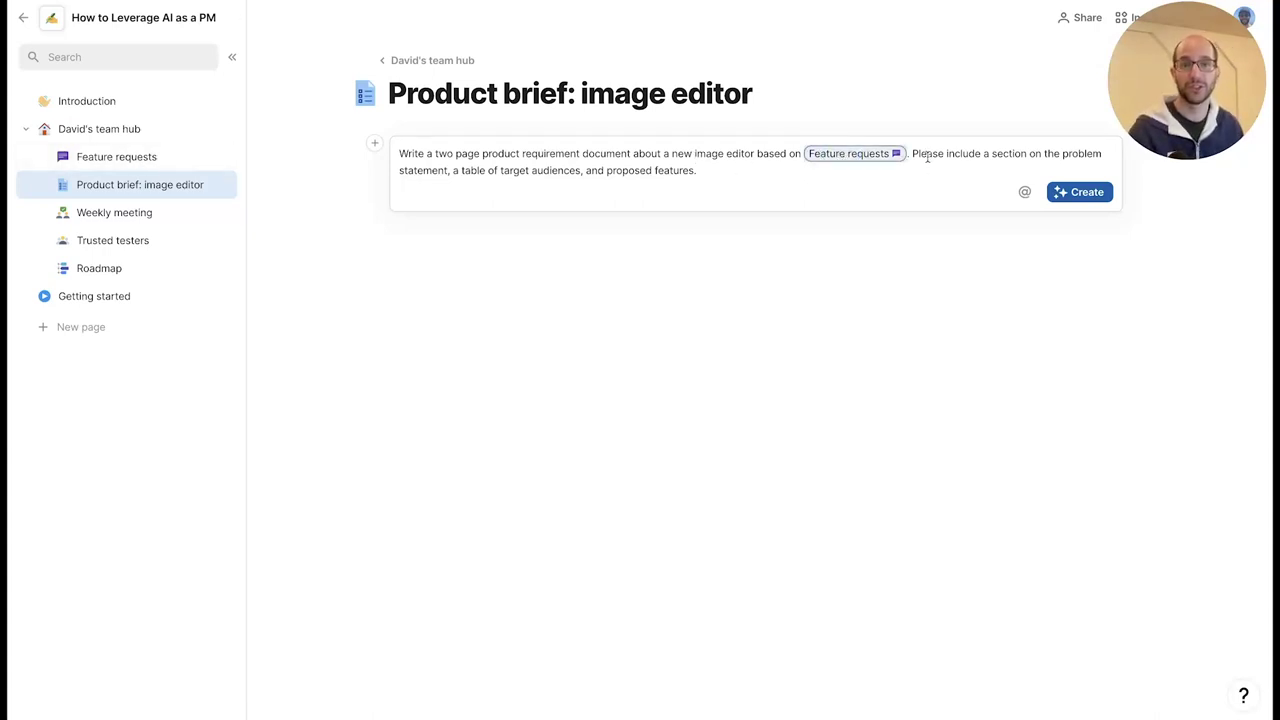
key(BackSpace)
text(@feature)
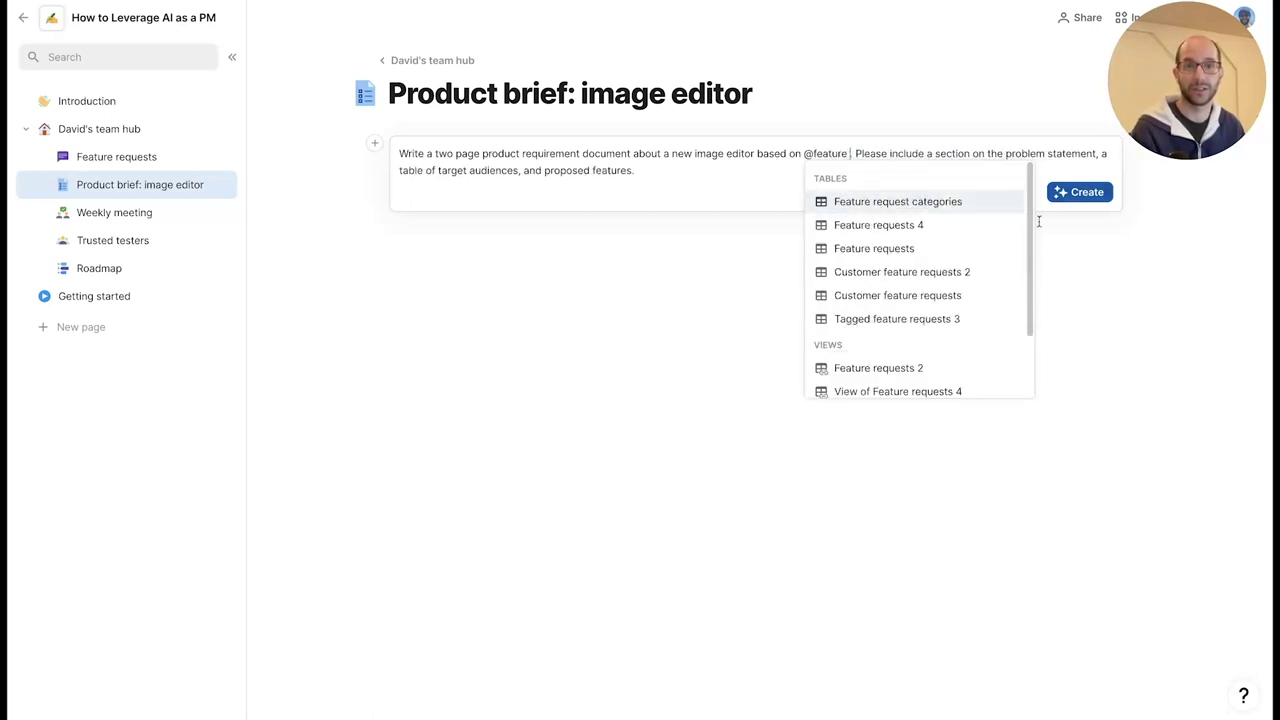
scroll(989, 263, down, 2)
click(891, 380)
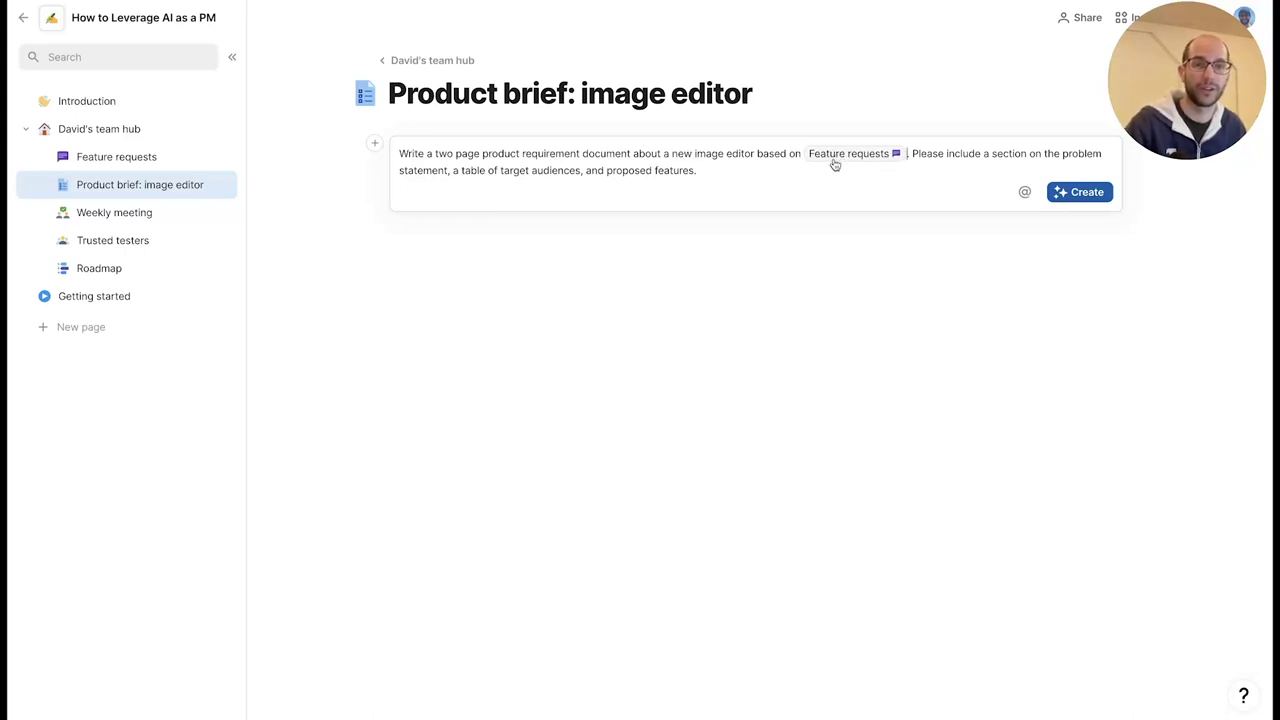
- Generate the product requirement document from the prompt and leave the AI editing box, keeping the draft
click(1077, 193)
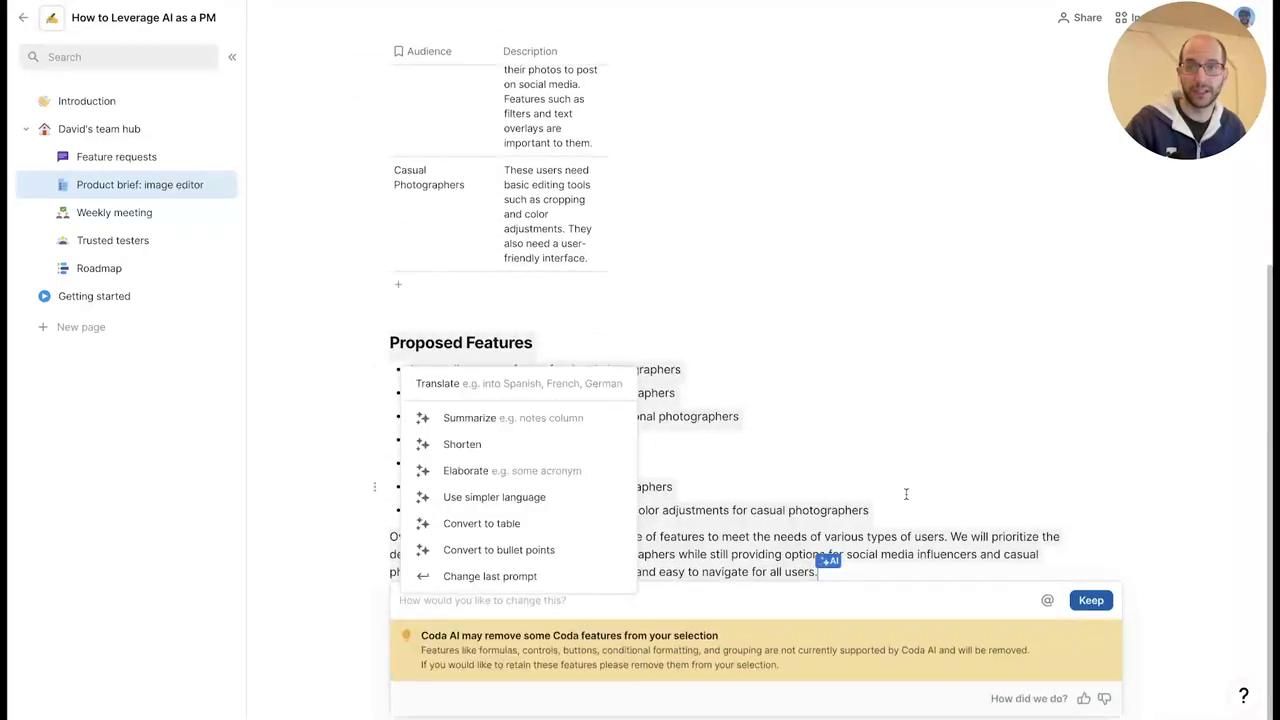
click(988, 548)
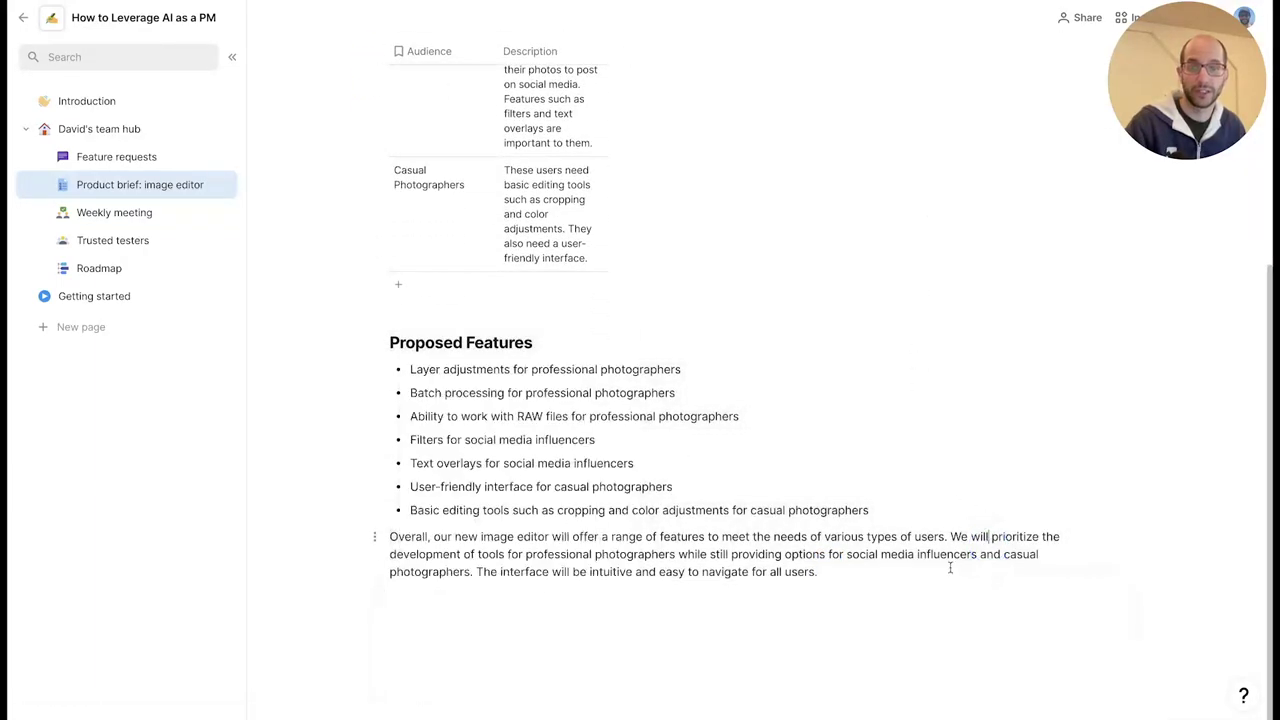
scroll(945, 570, up, 5)
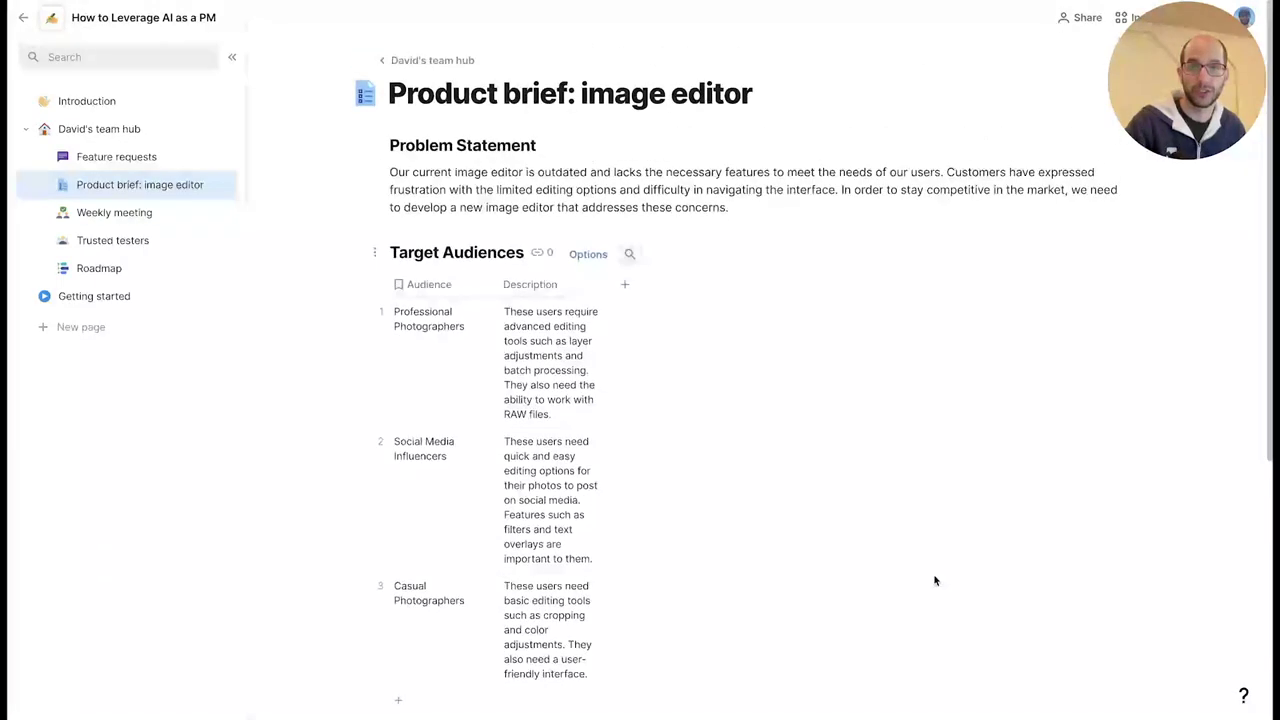
- Widen the Description column of the Target Audiences table and look over the drafted brief
click(494, 285)
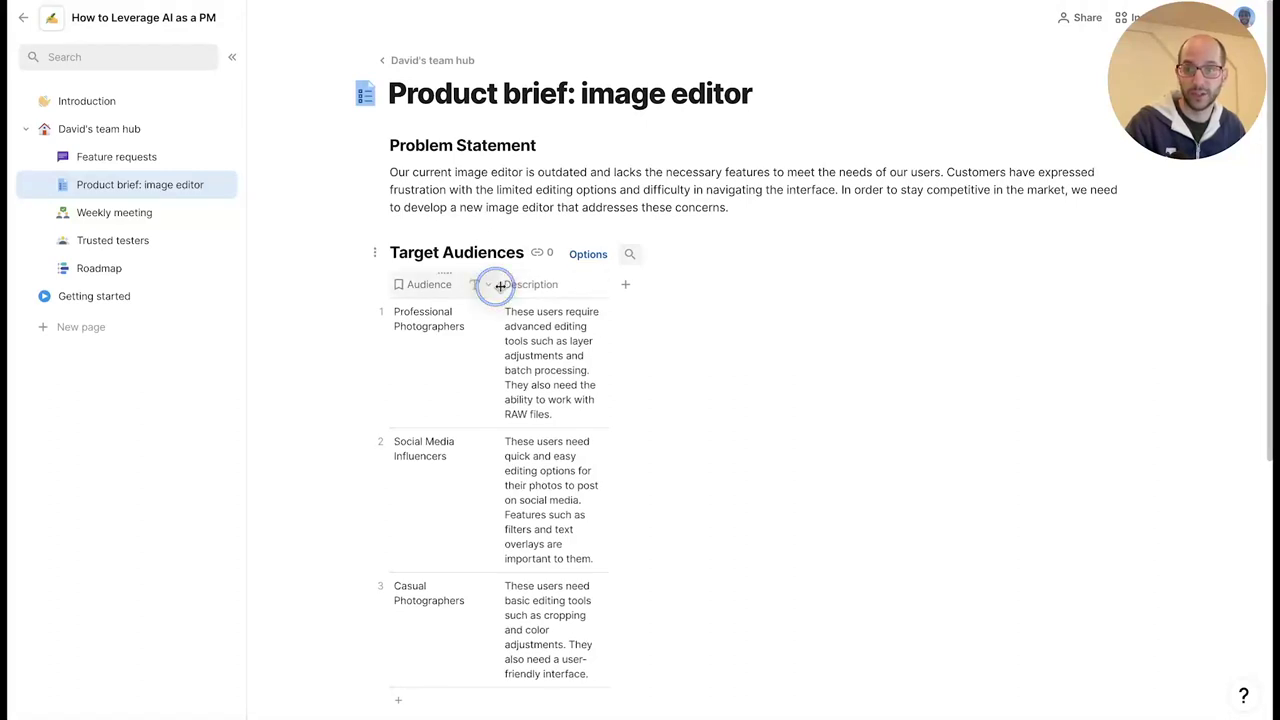
drag(605, 280, 697, 283)
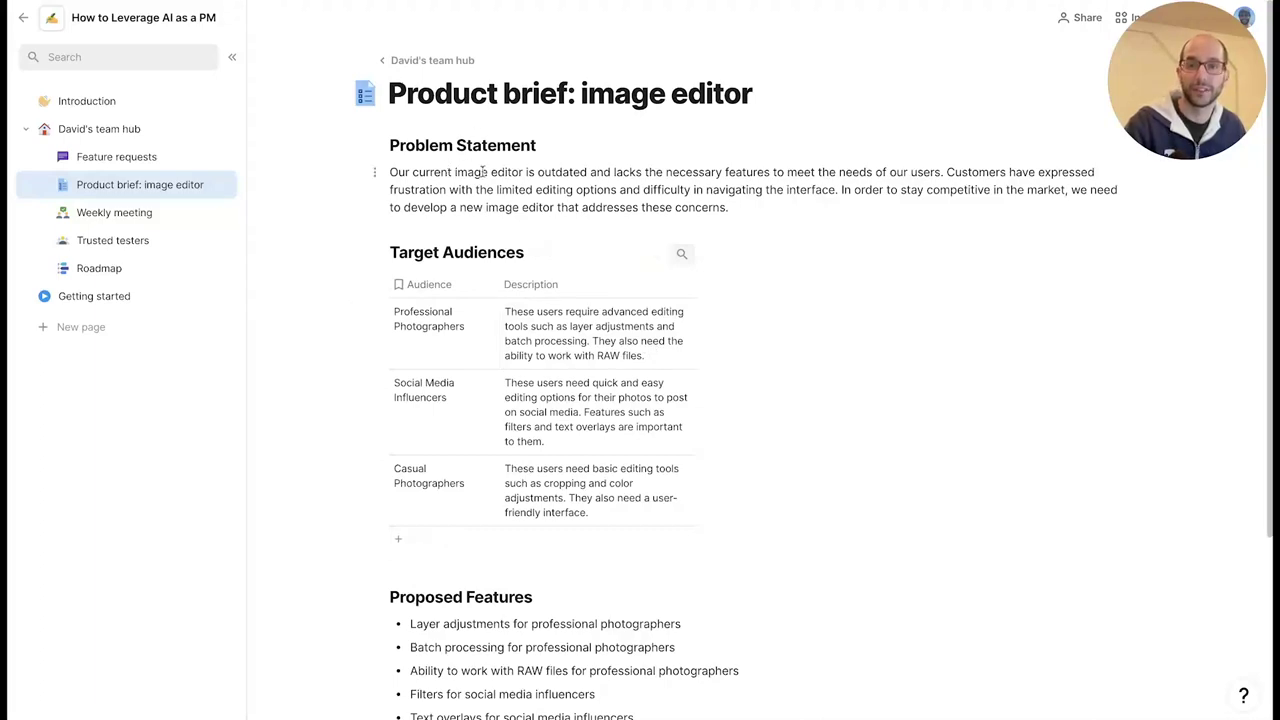
scroll(457, 600, down, 5)
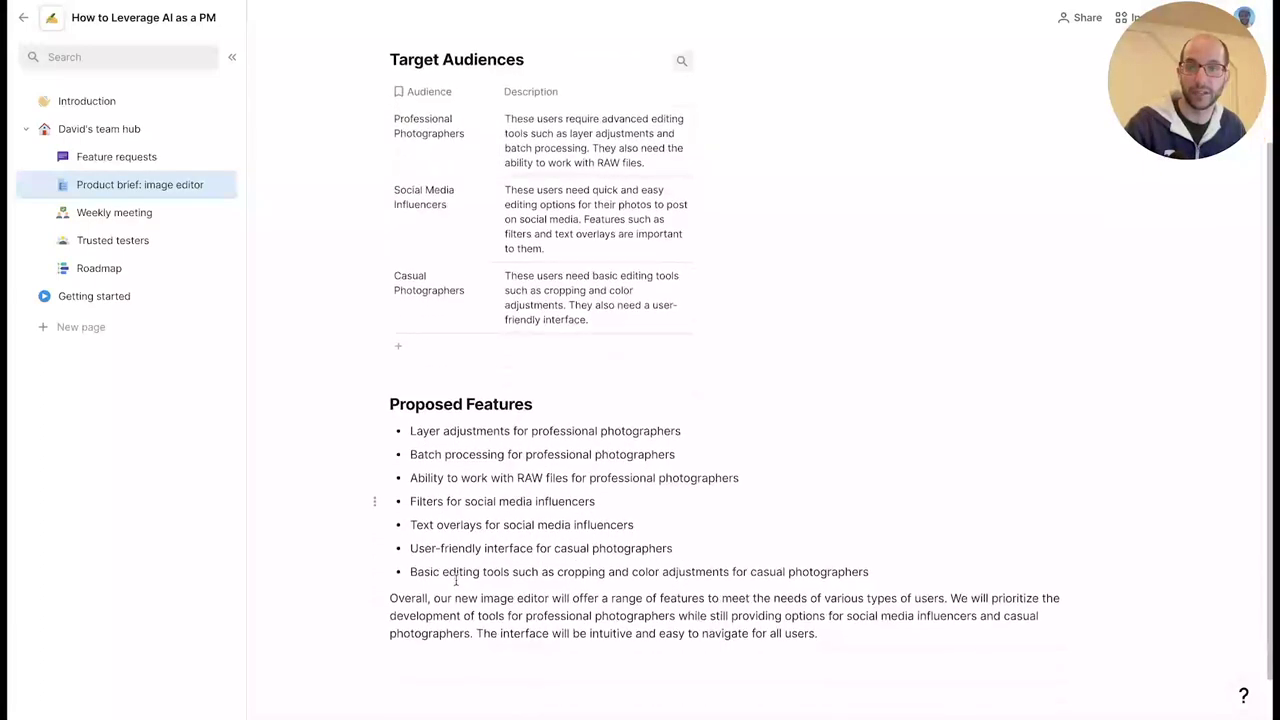
scroll(457, 570, up, 5)
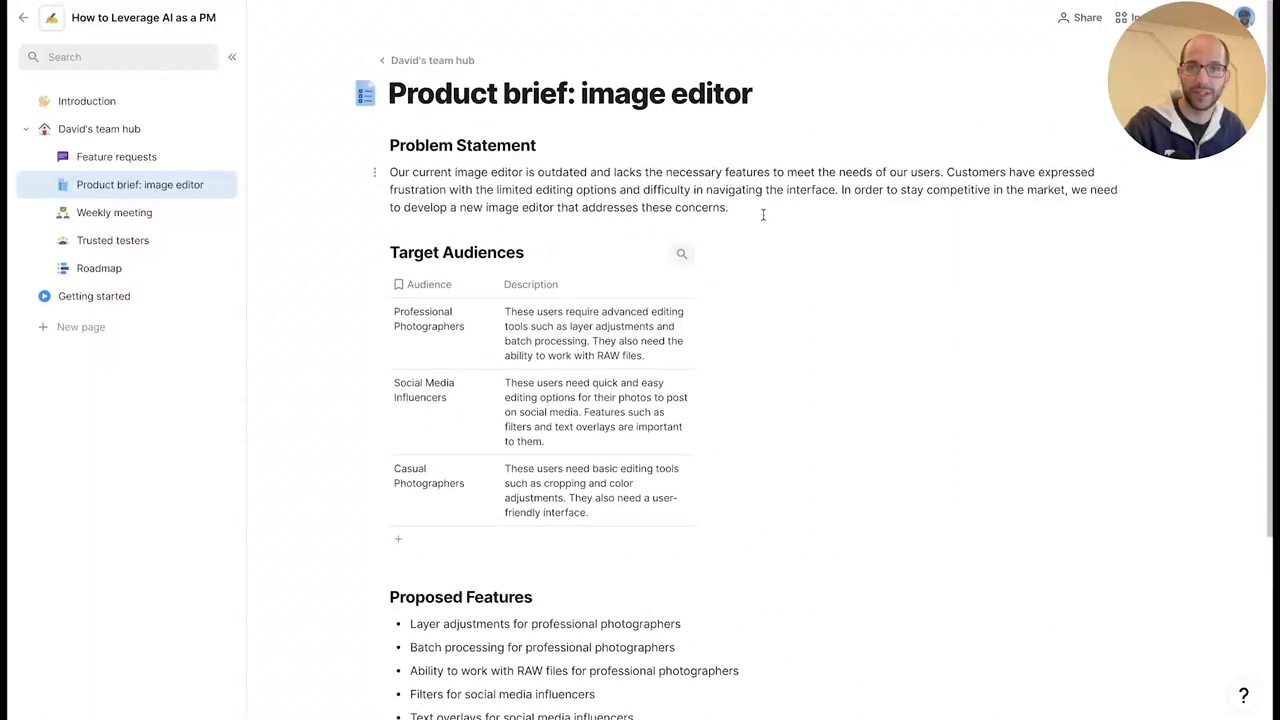
- Rewrite the Problem Statement paragraph with AI, making it twice as long and focused on why this problem matters
drag(763, 214, 392, 172)
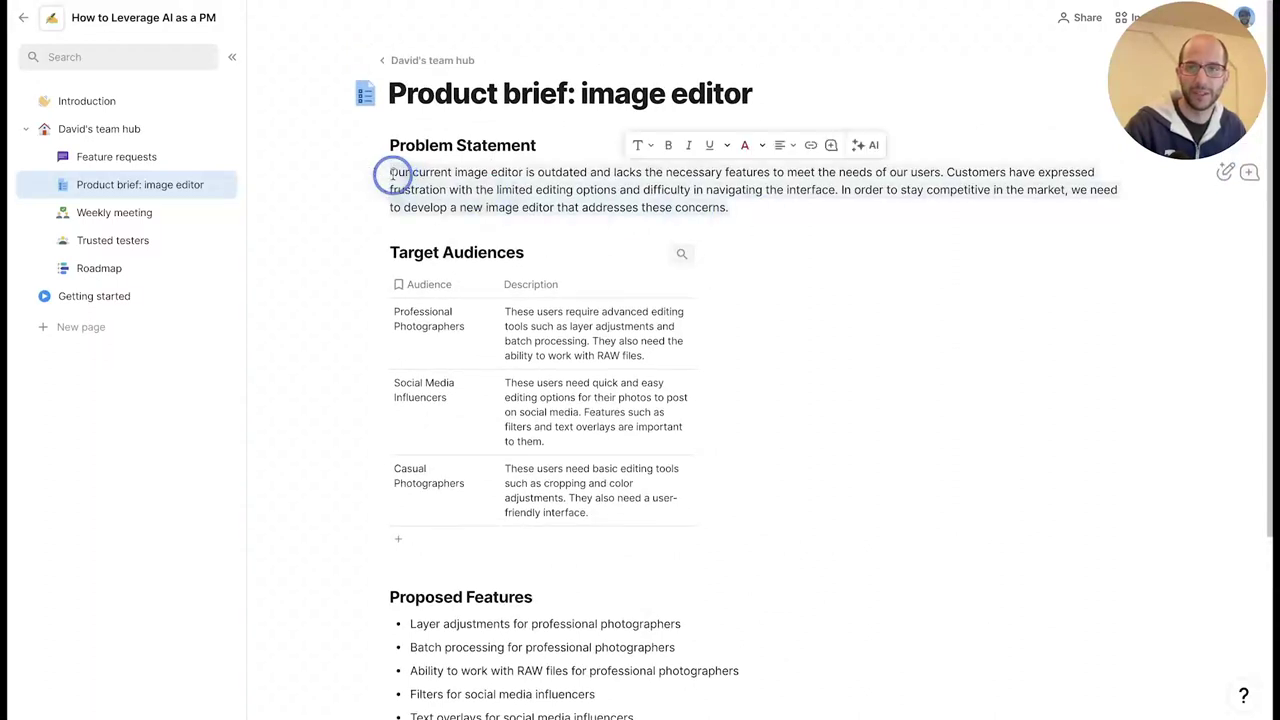
click(864, 147)
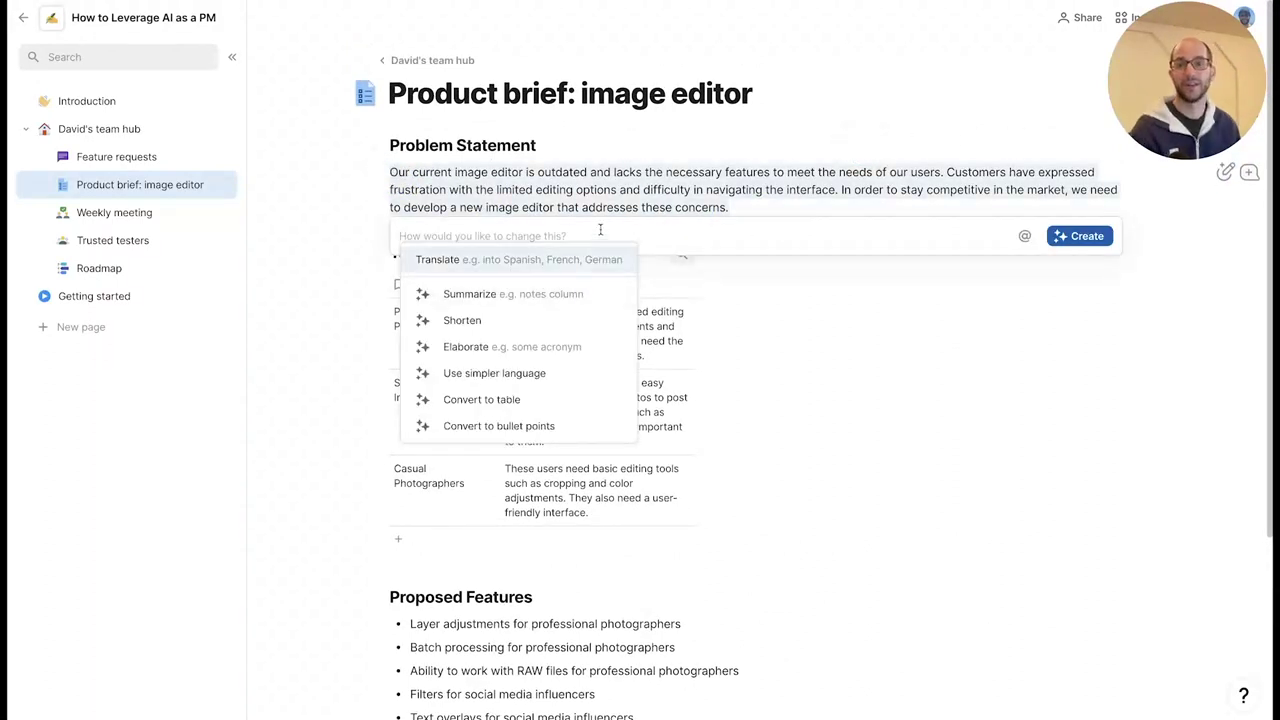
text(please)
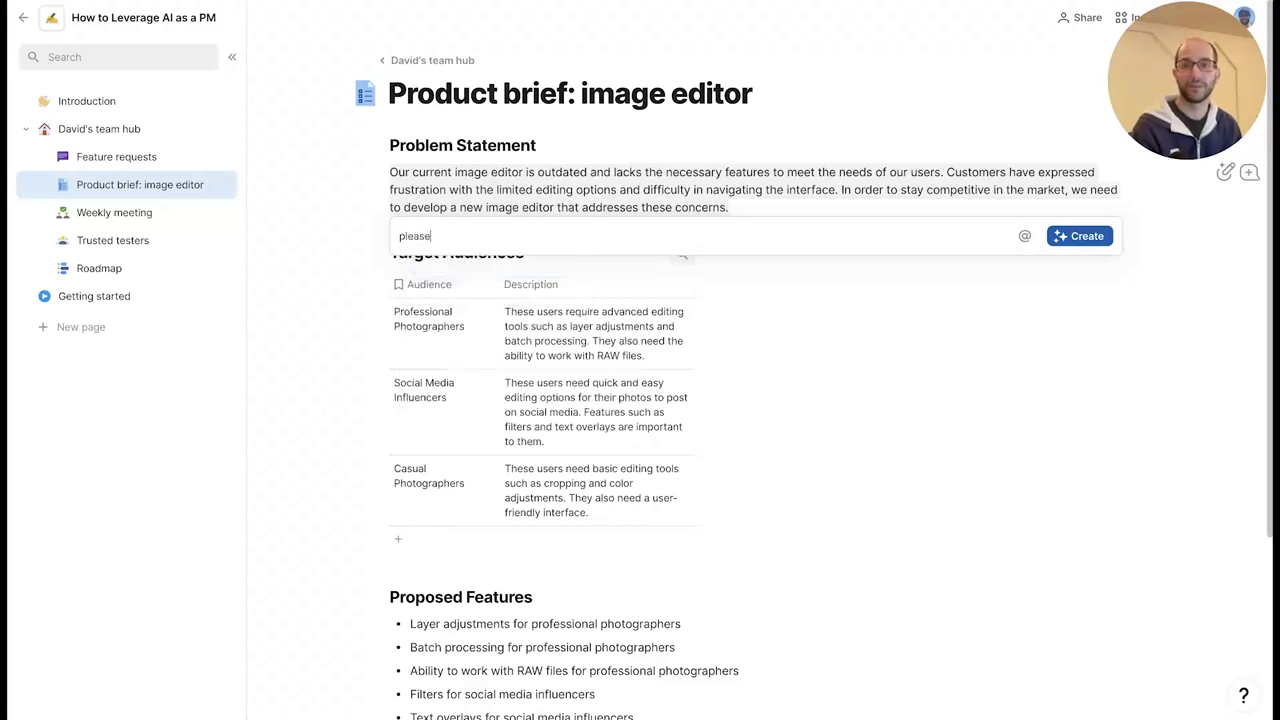
text( make this twice as long, and focus on)
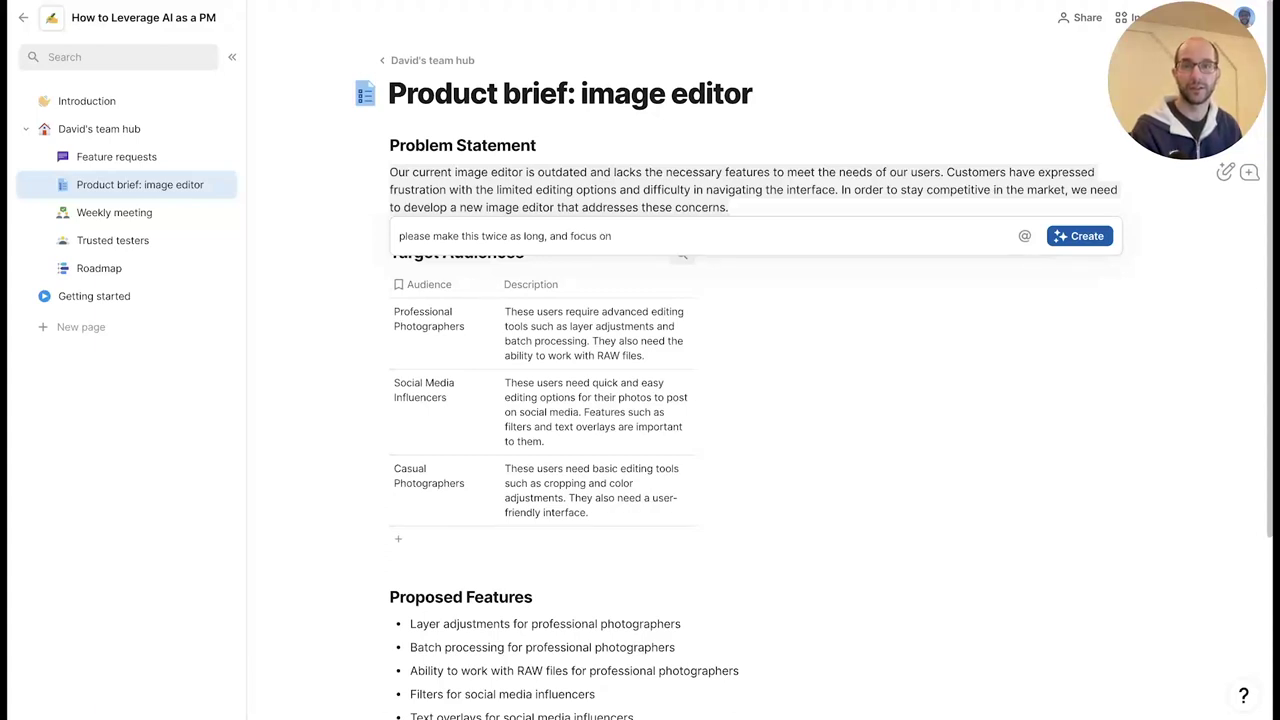
text(oblem m)
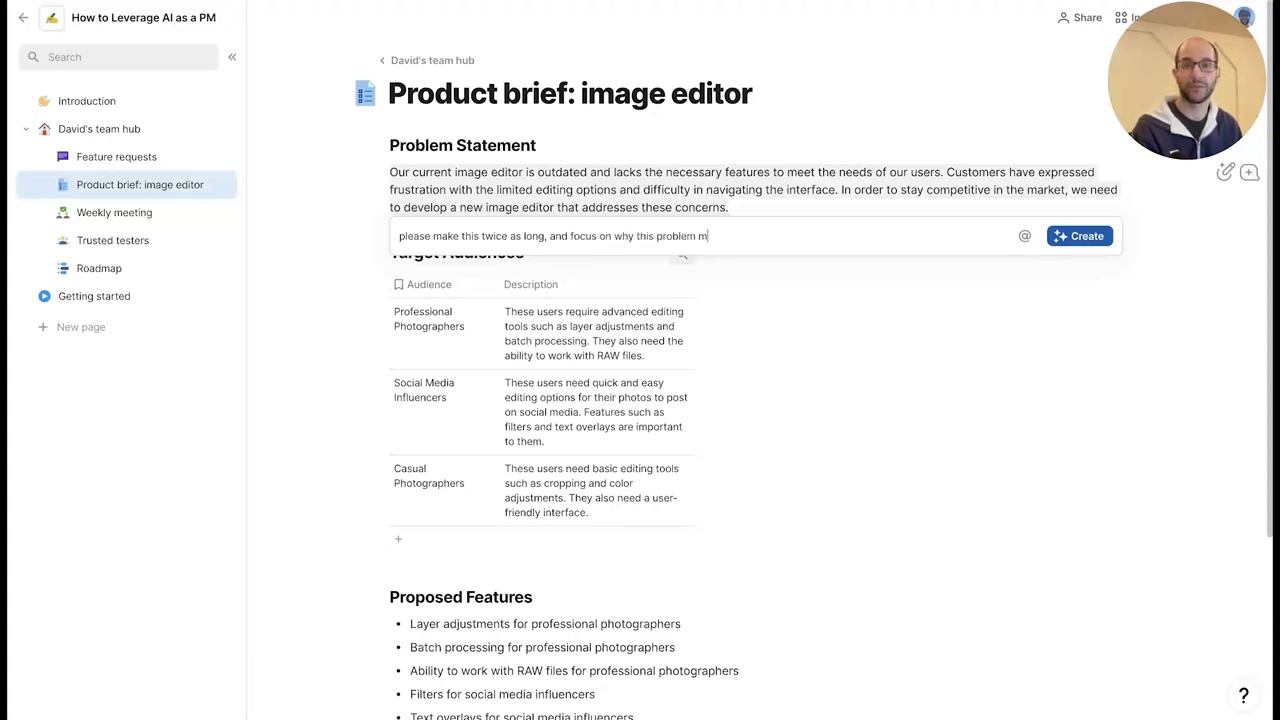
text(atters)
key(Return)
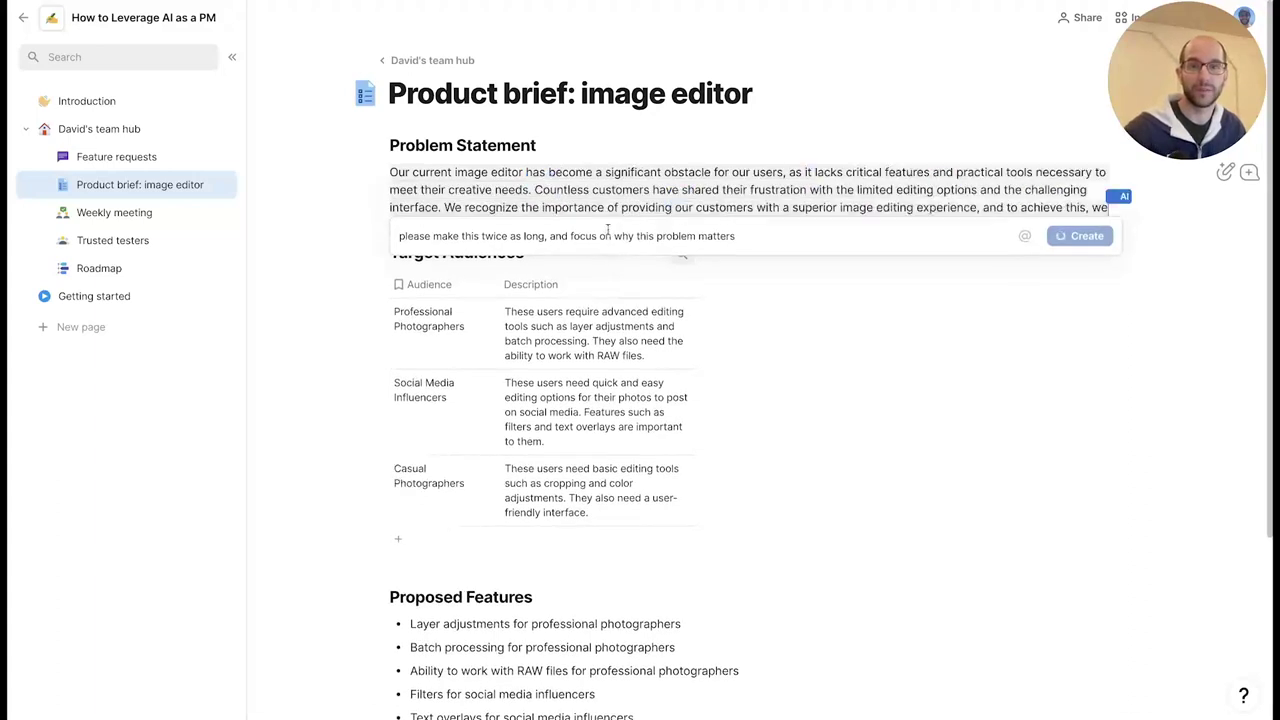
click(669, 256)
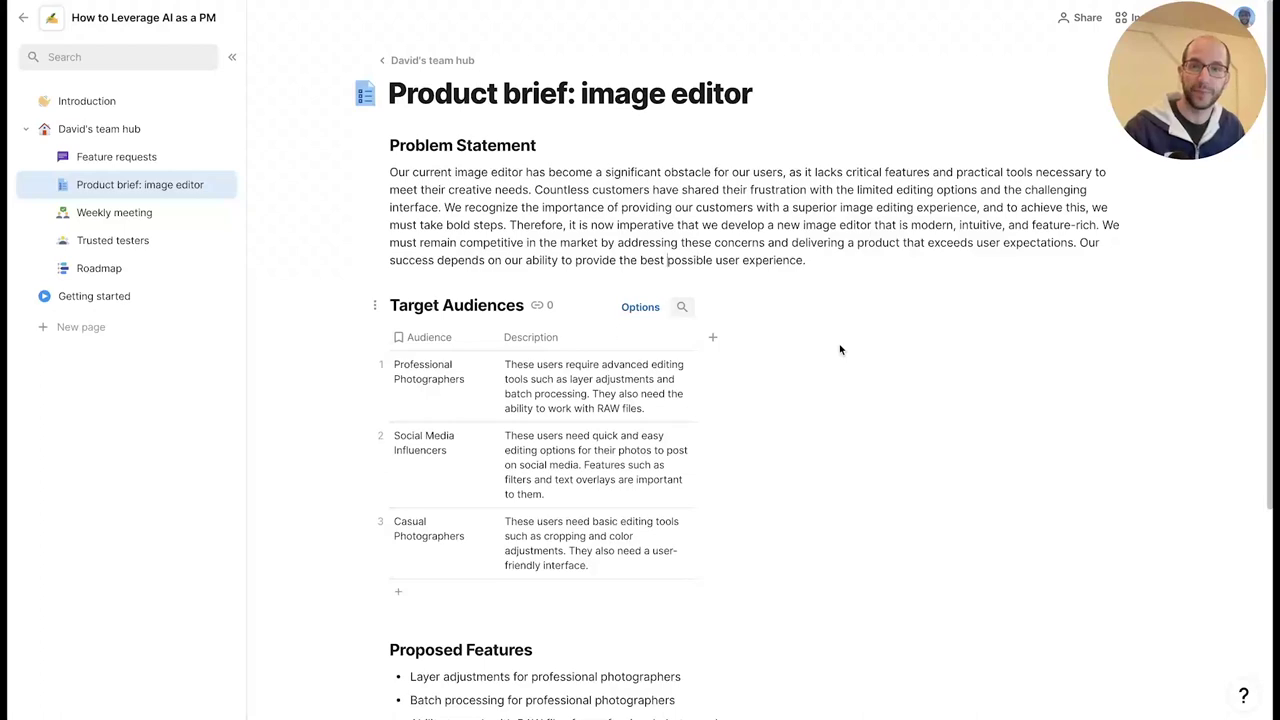
- Insert a thumbs-up reaction on a new line below the Problem Statement paragraph
scroll(840, 349, down, 2)
scroll(840, 349, down, 3)
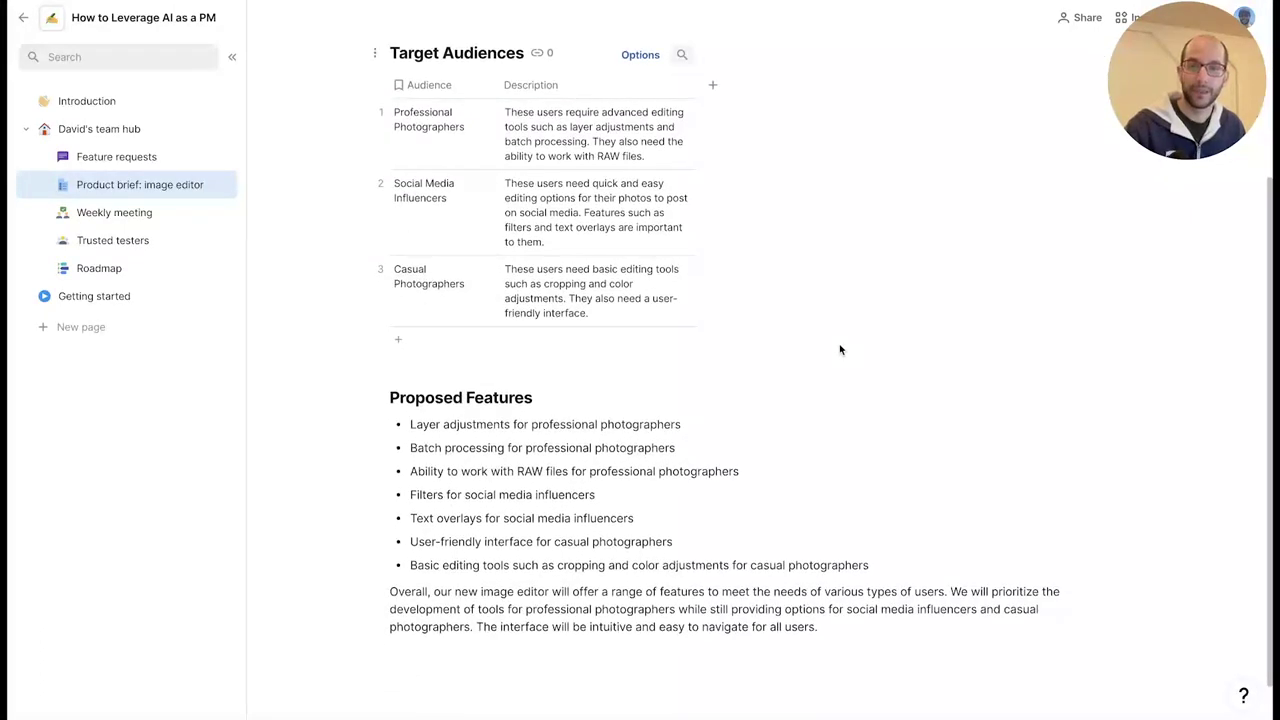
scroll(840, 349, up, 5)
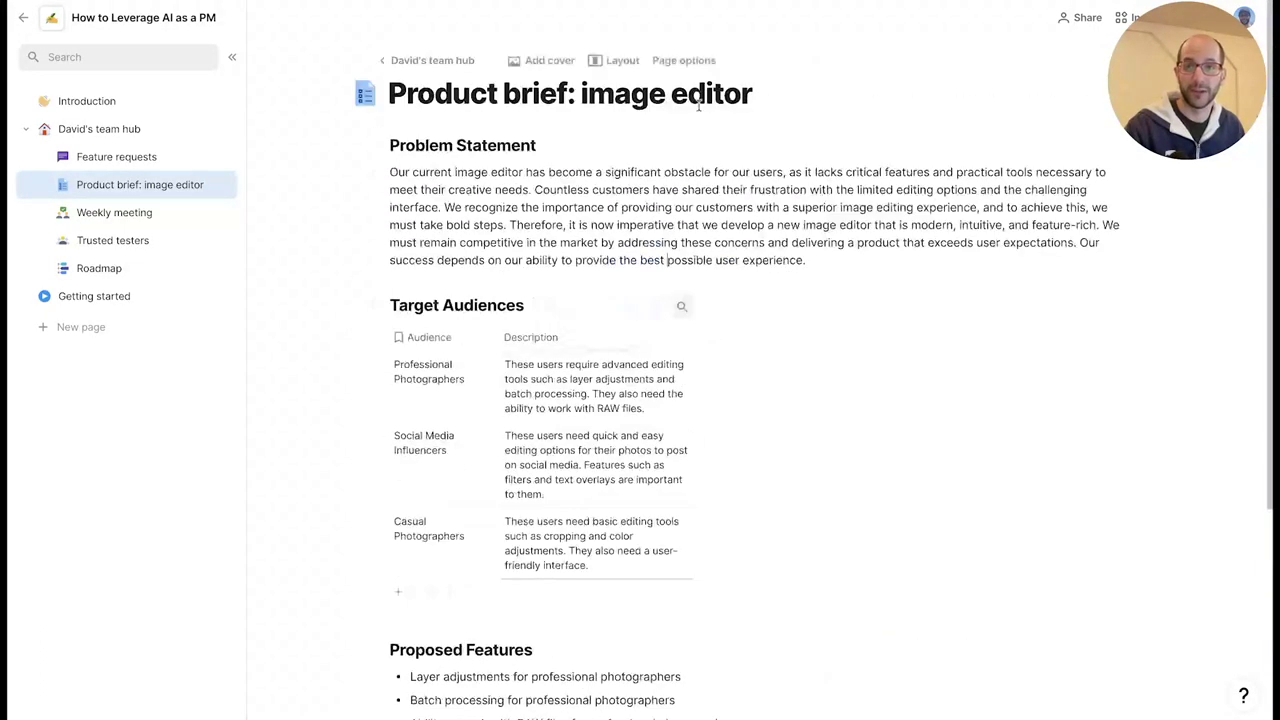
click(876, 265)
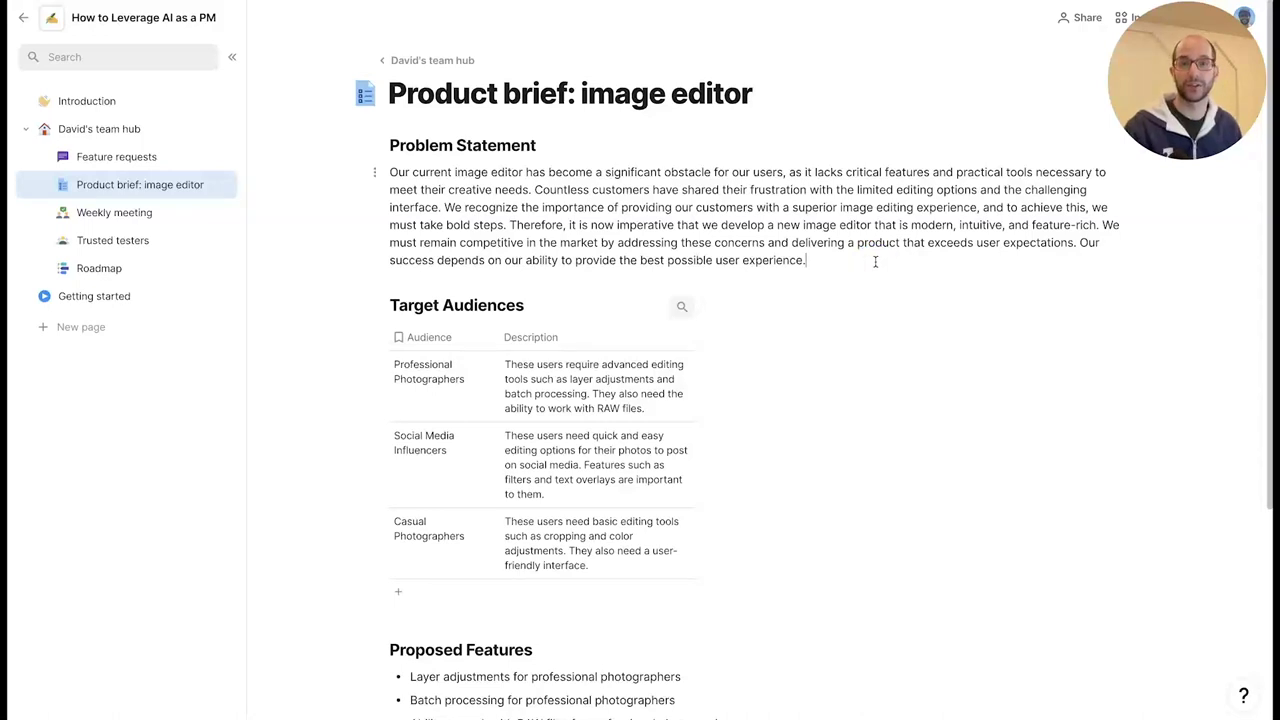
key(Return)
text(/reac)
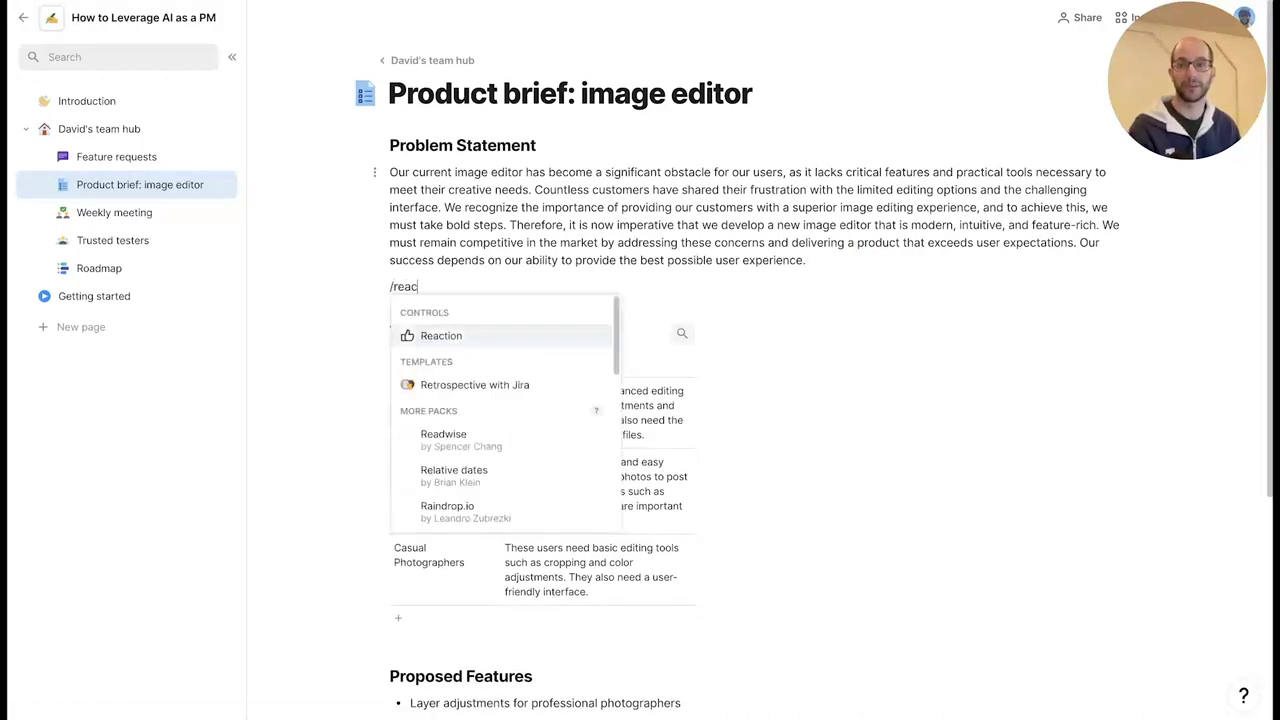
key(Return)
click(739, 261)
- Add a second reaction beside the thumbs-up and set its icon to thumbs-down
click(471, 285)
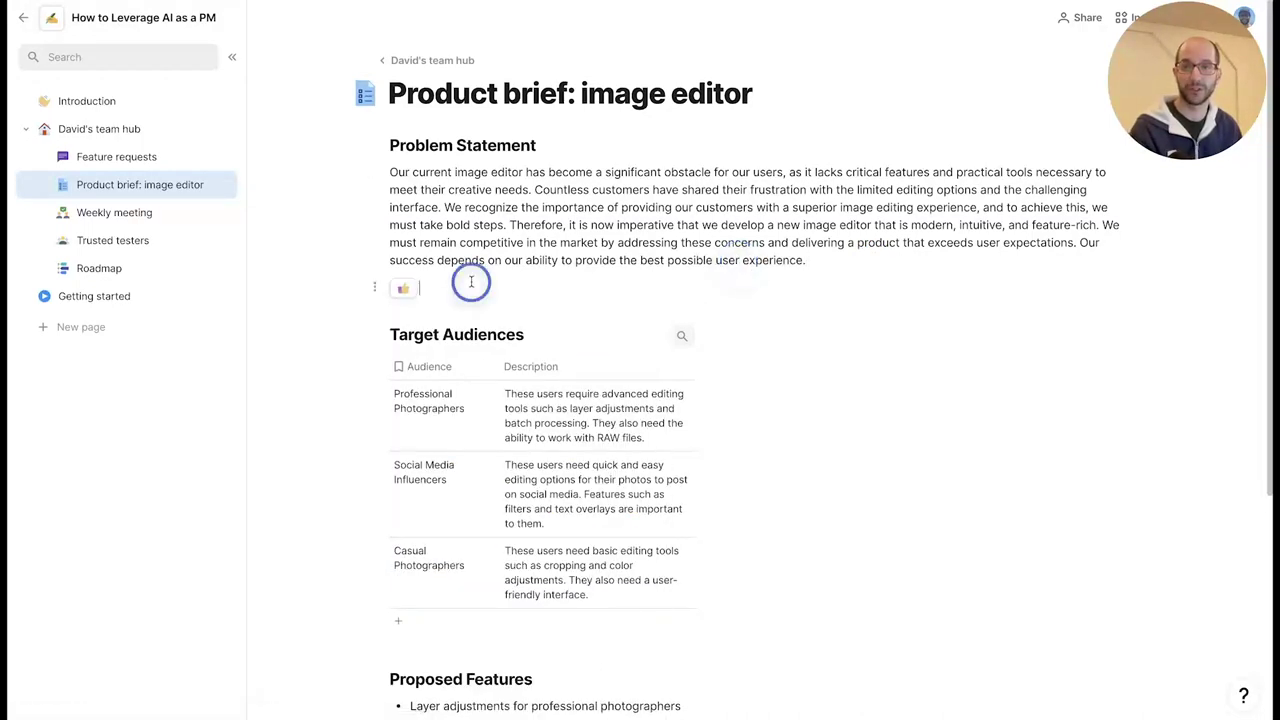
text(/reac)
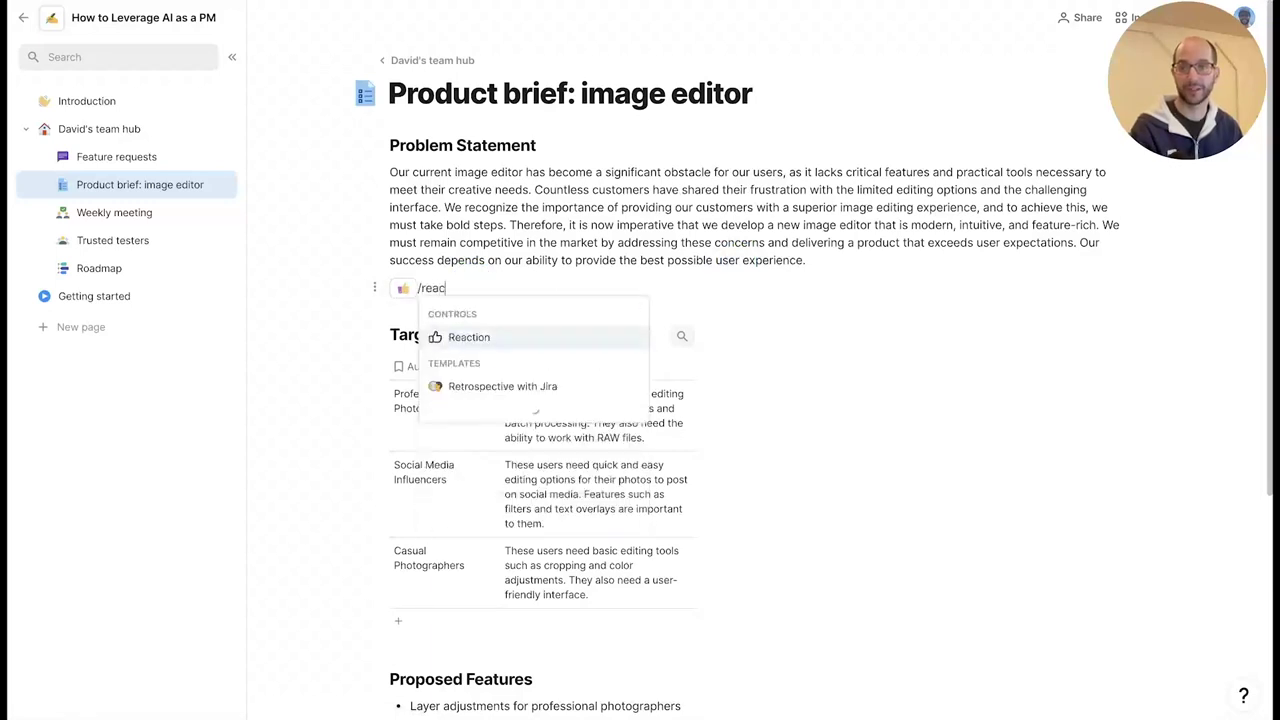
key(Return)
click(472, 449)
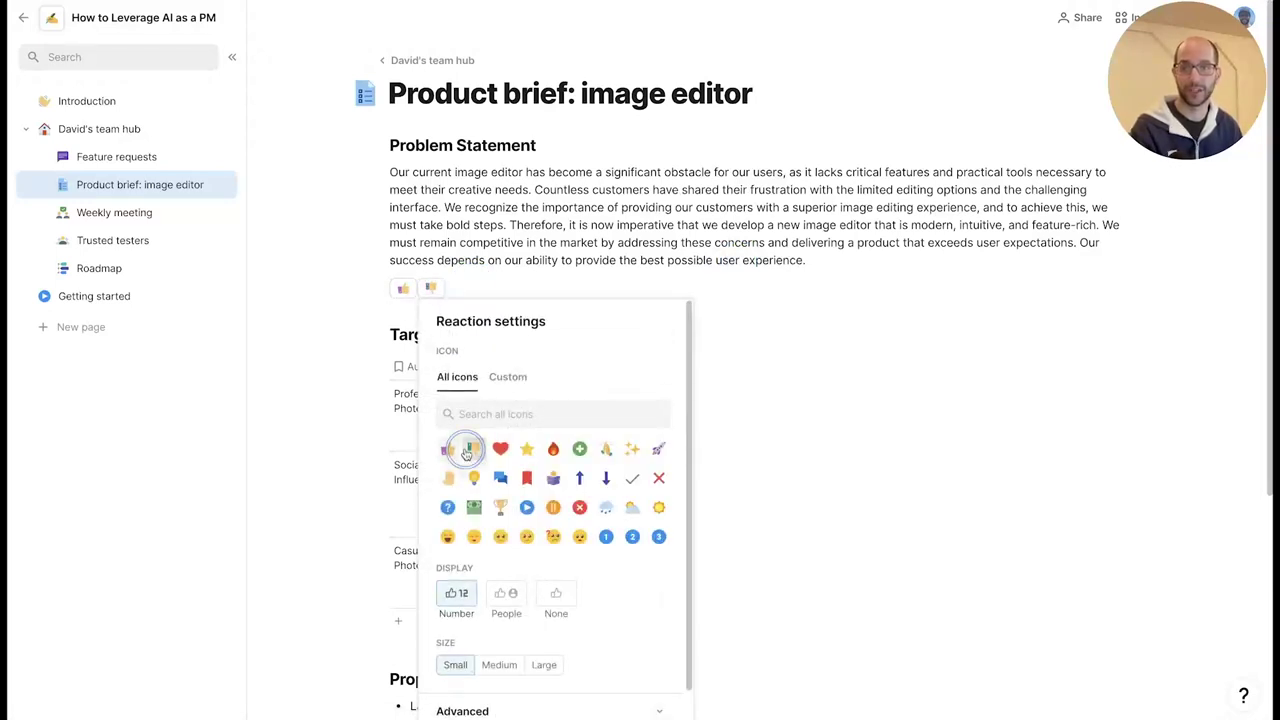
click(467, 251)
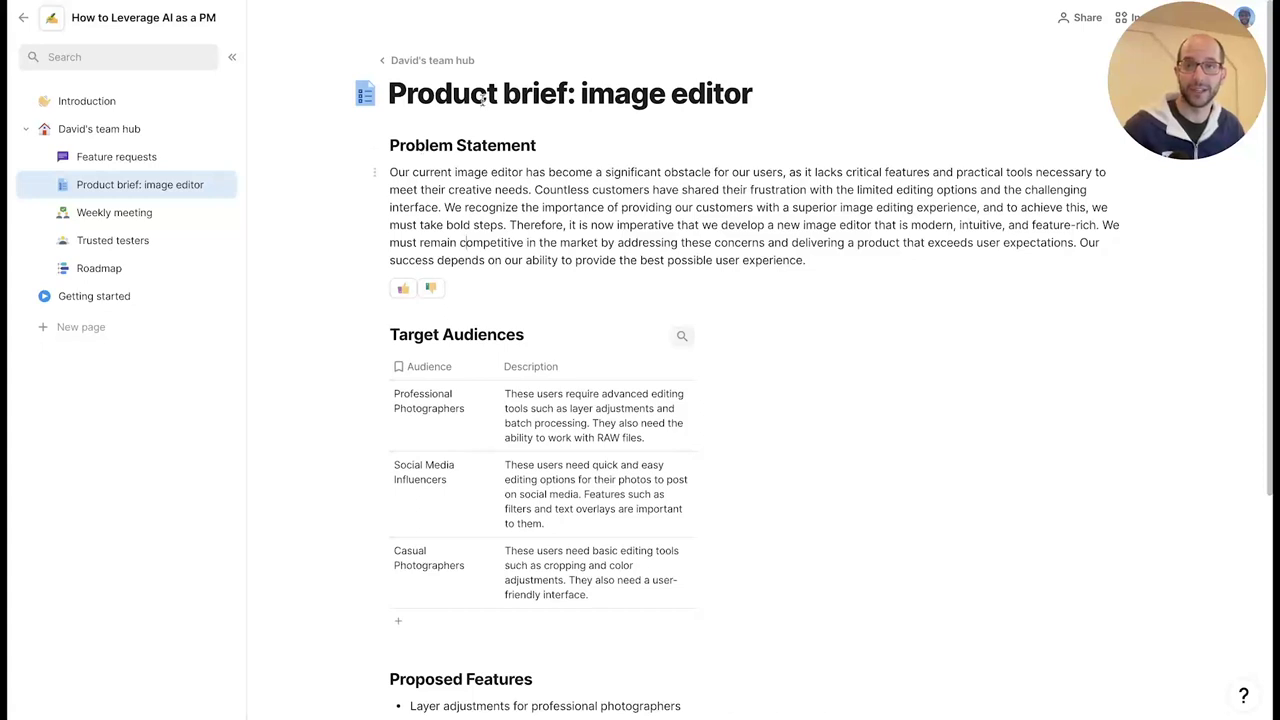
- Try out the thumbs-up reaction, withdraw the vote, and look over the rest of the brief
click(405, 289)
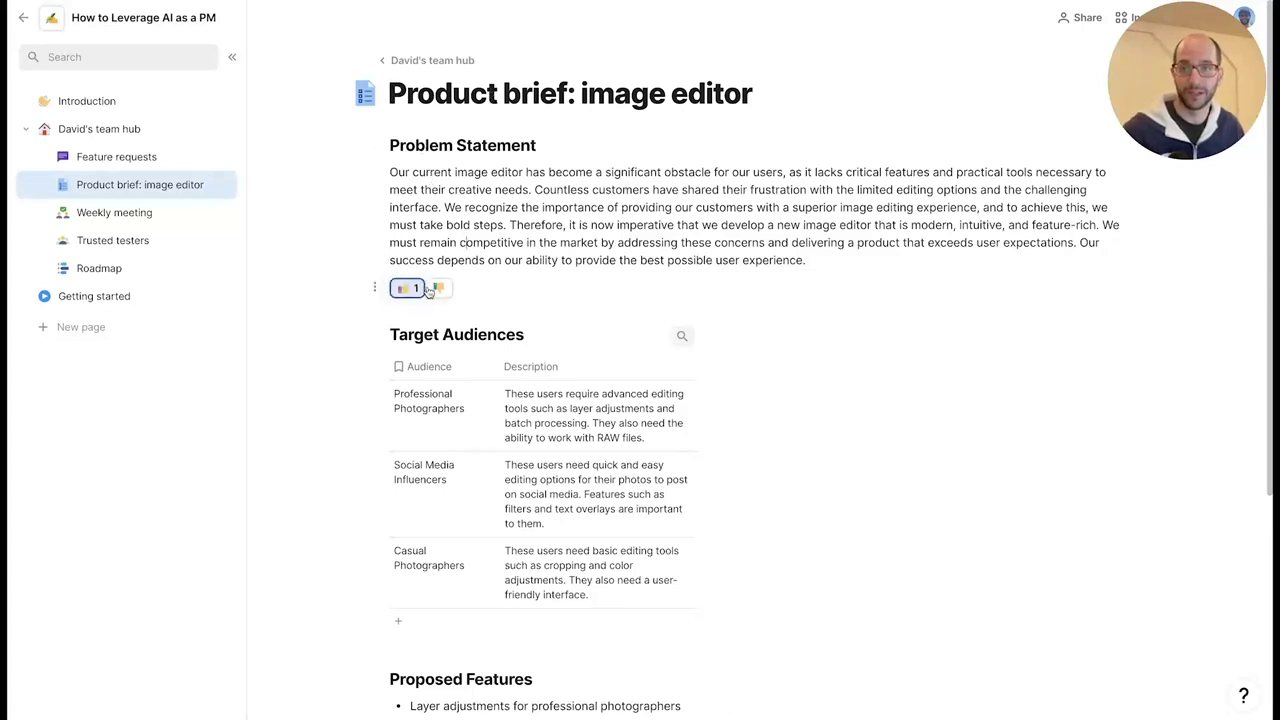
click(407, 289)
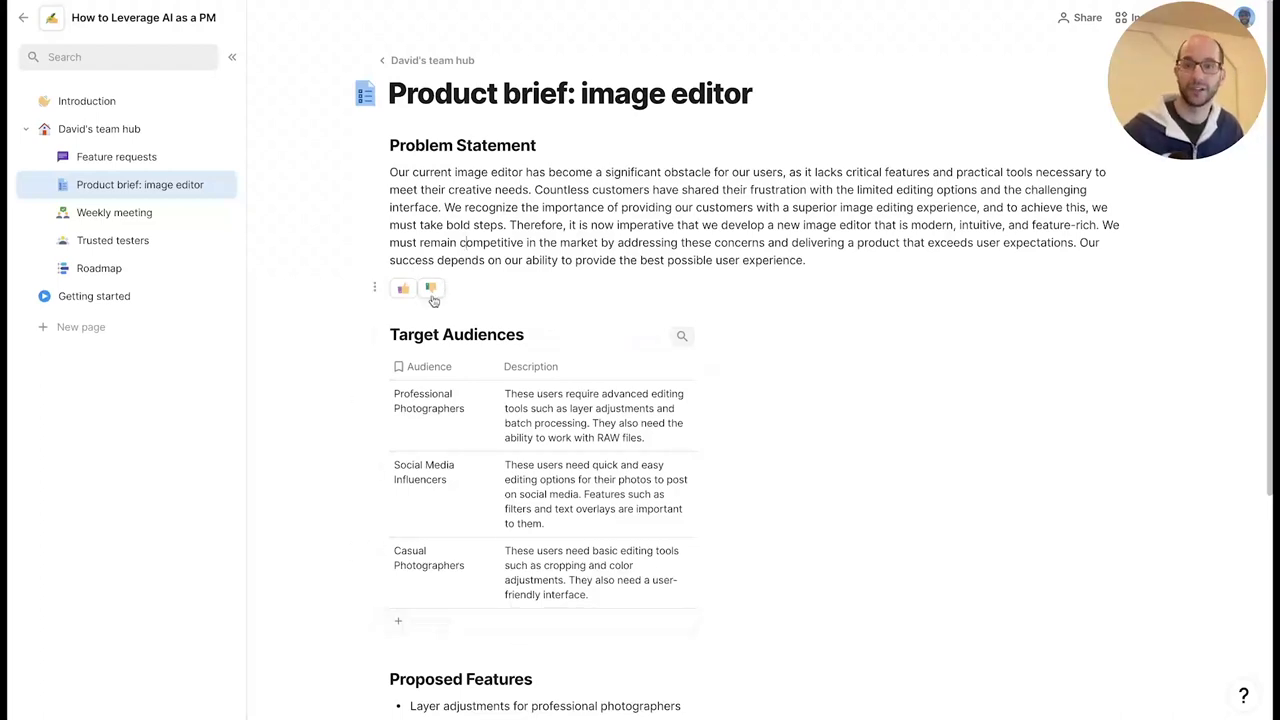
scroll(611, 435, down, 3)
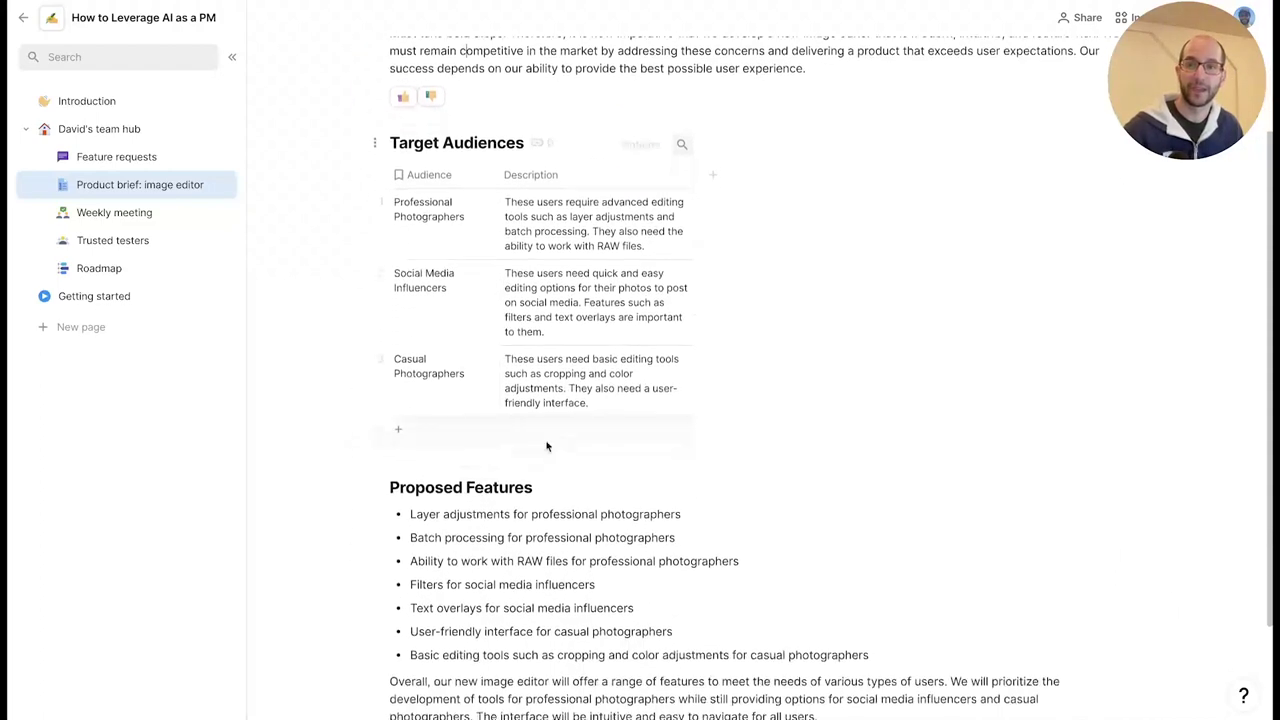
scroll(500, 450, down, 2)
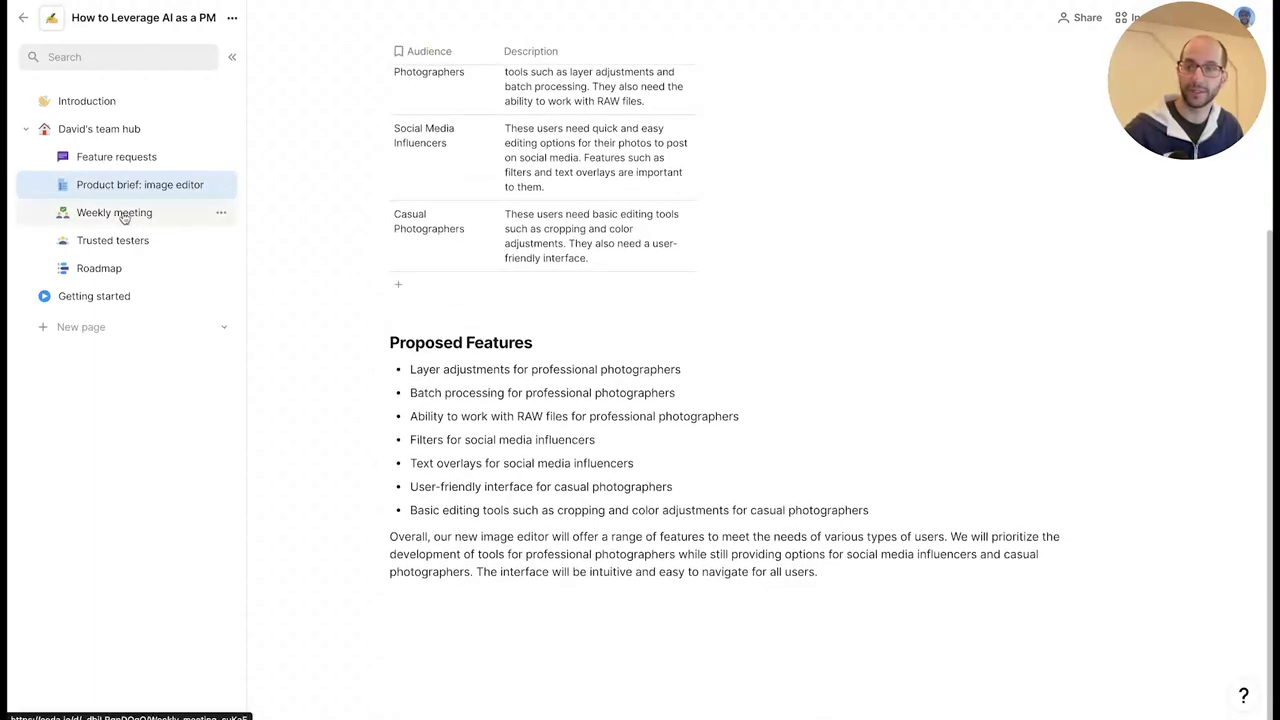
- Go to the Weekly meeting page and upvote the Team offsite topic in the Meeting Topics table
scroll(376, 382, up, 5)
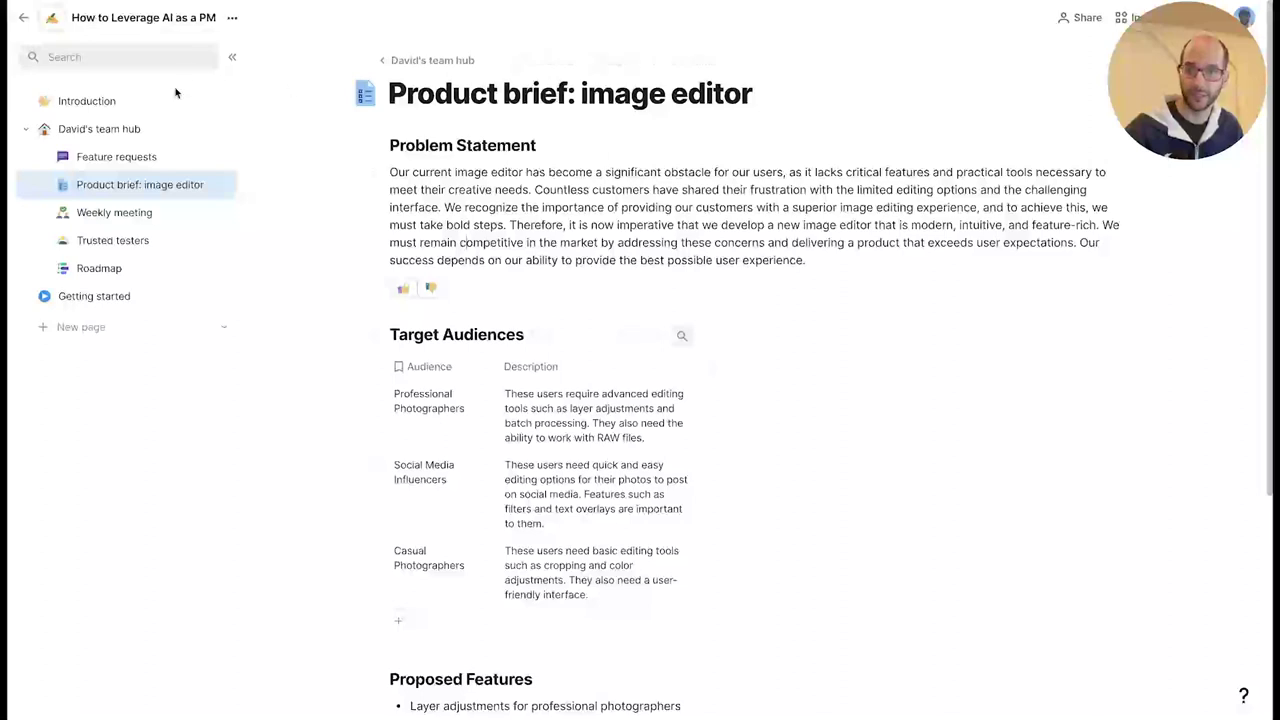
click(143, 208)
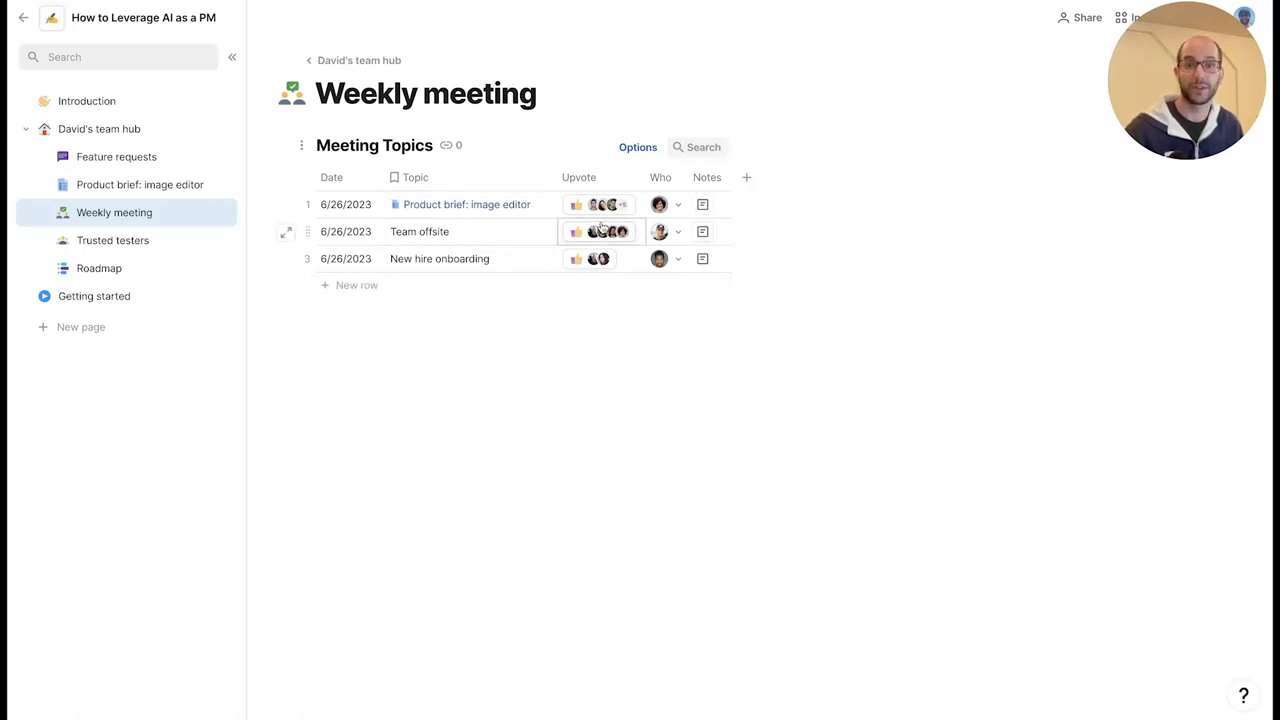
mouse_move(603, 229)
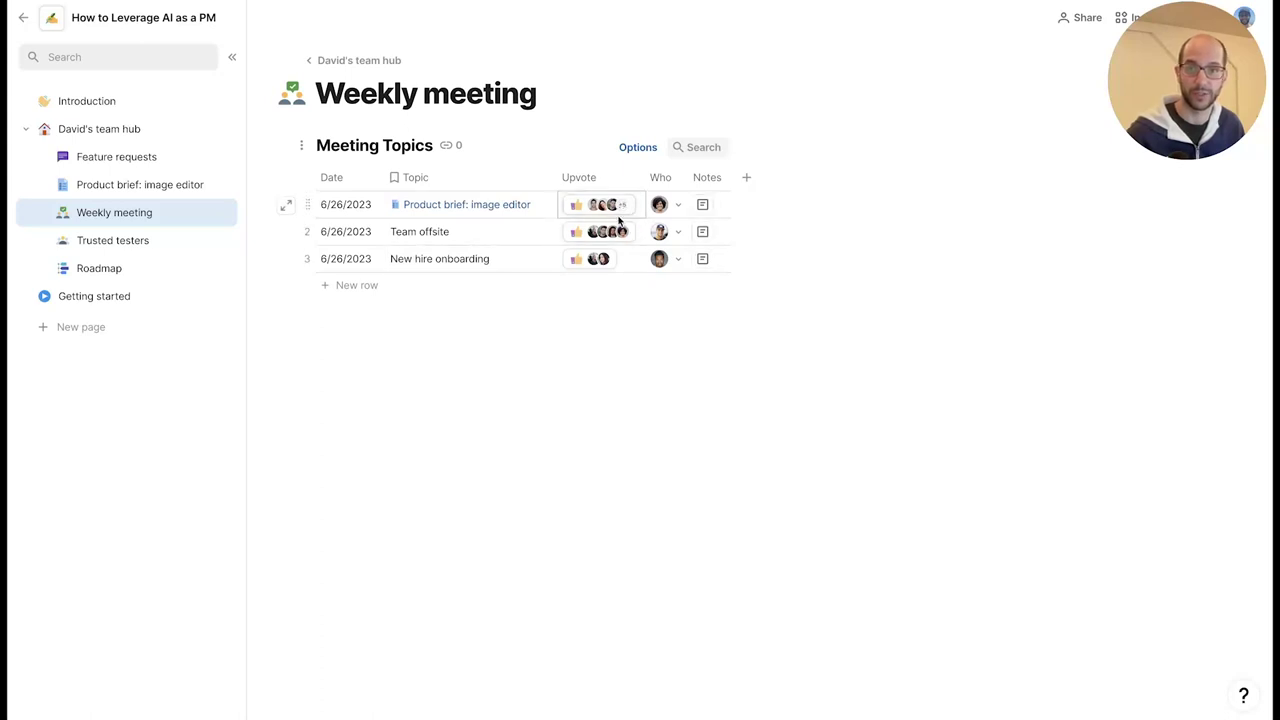
click(572, 229)
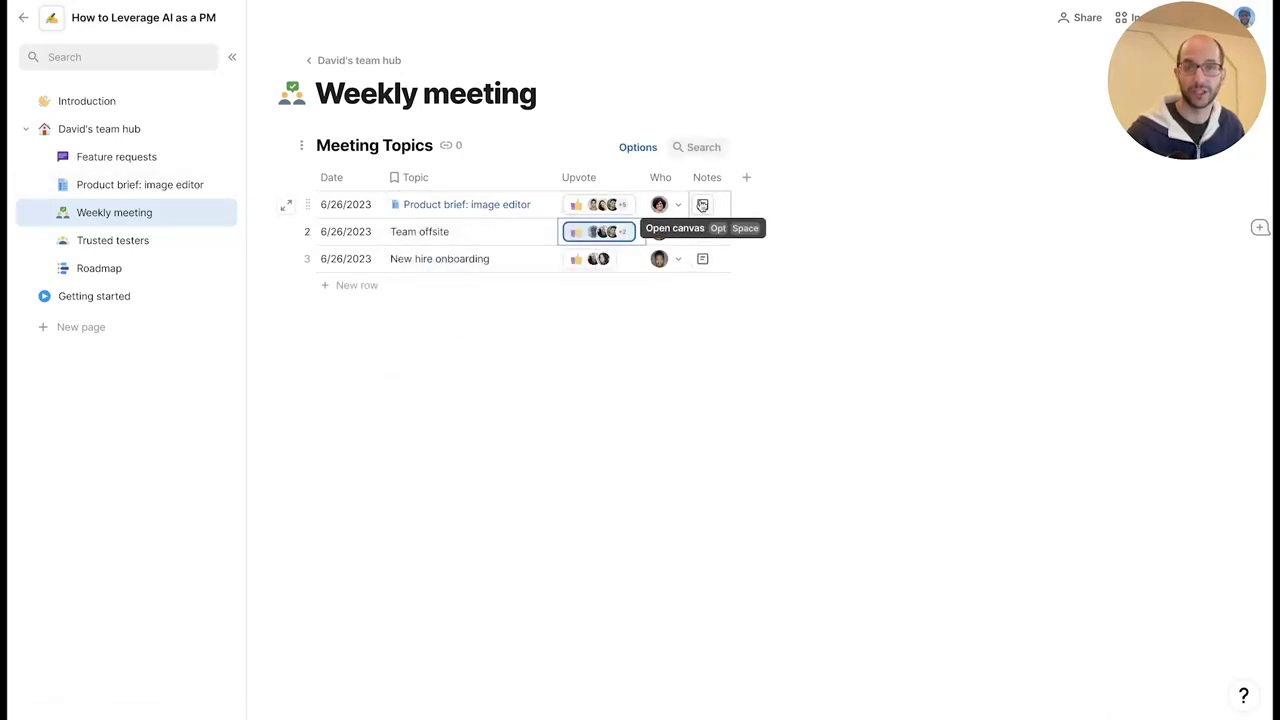
- Read through the meeting notes of the "Product brief: image editor" topic, and close them
click(703, 206)
scroll(427, 369, down, 5)
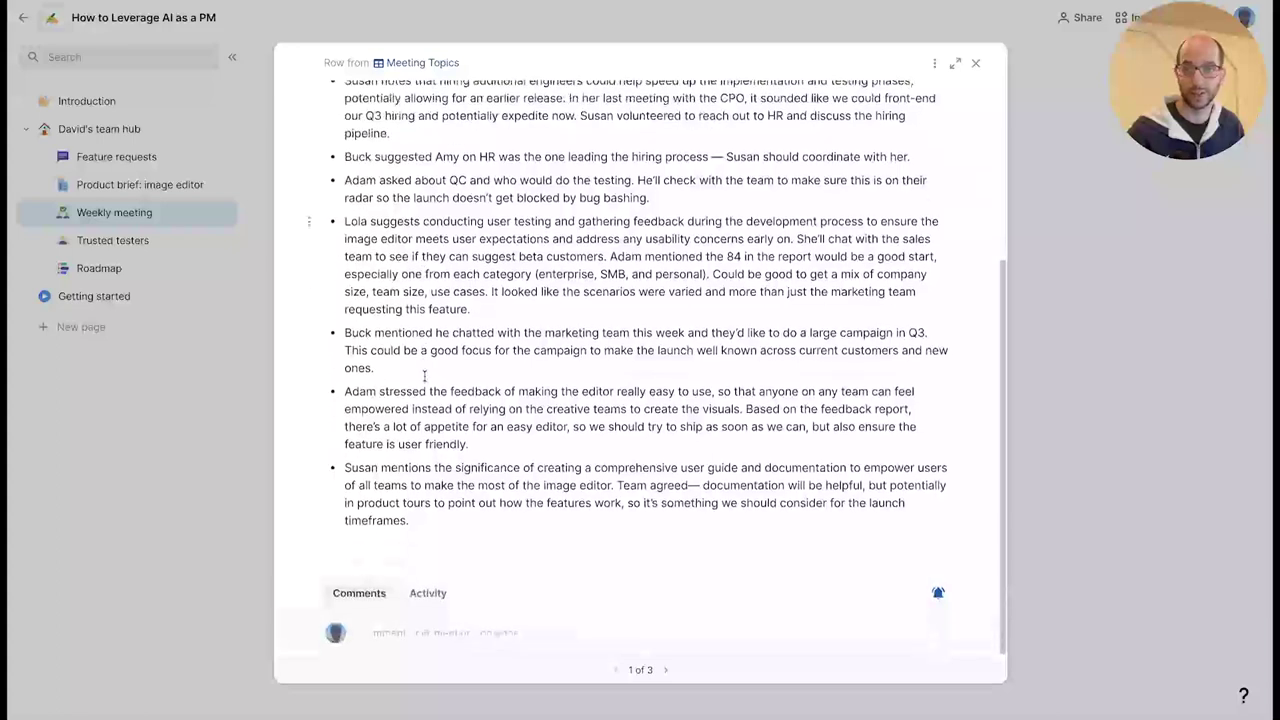
scroll(370, 495, up, 5)
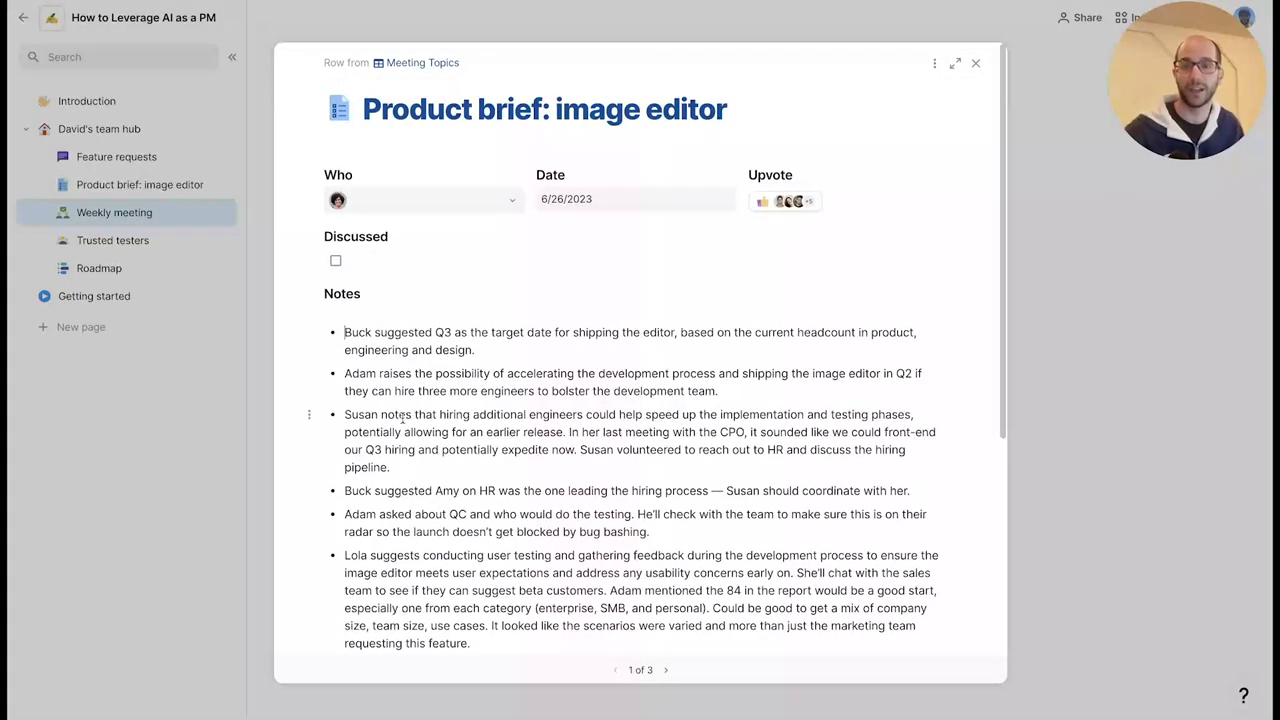
scroll(380, 442, down, 1)
click(227, 393)
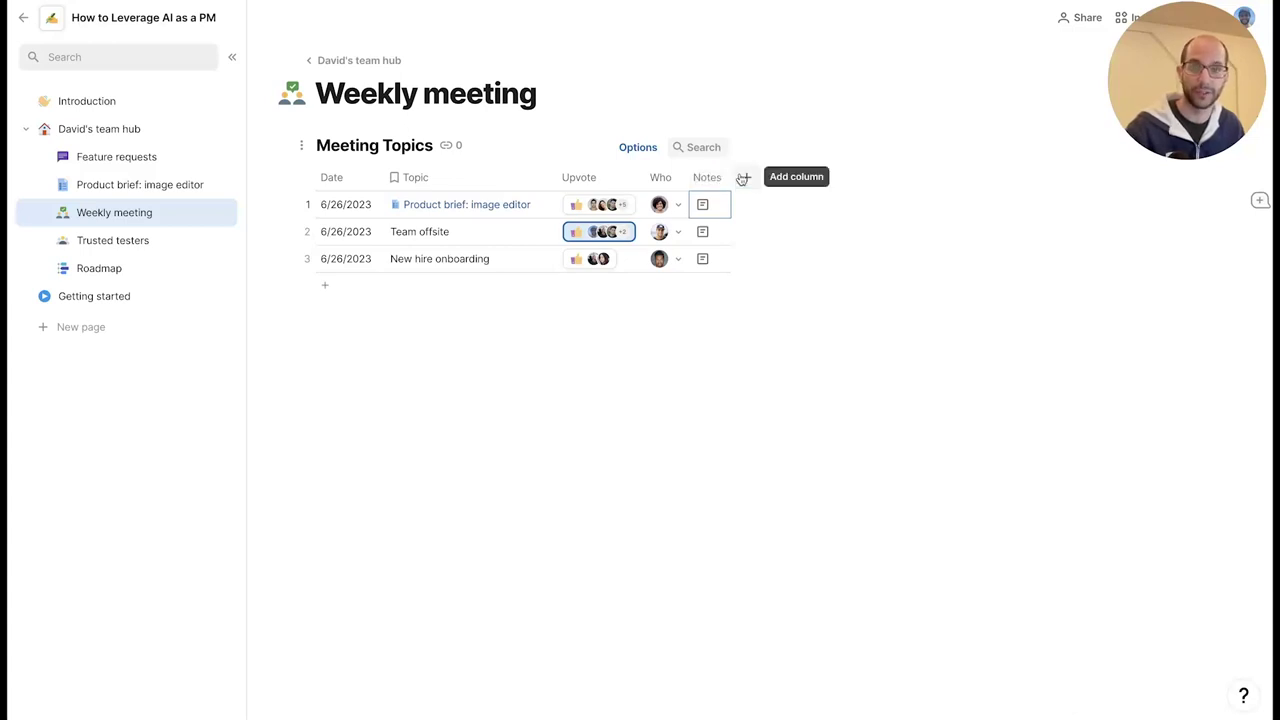
- Add an AI column to the Meeting Topics table with the prompt "Find action items from" referencing the Notes column
click(743, 178)
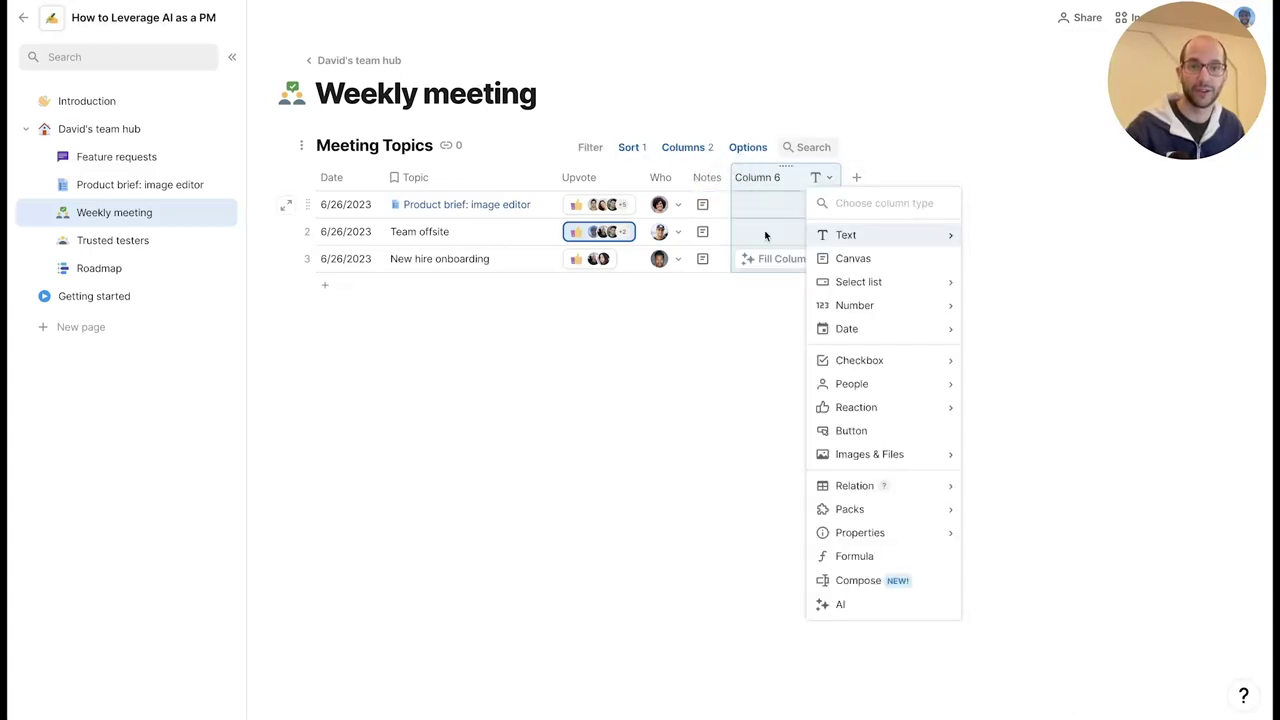
click(838, 604)
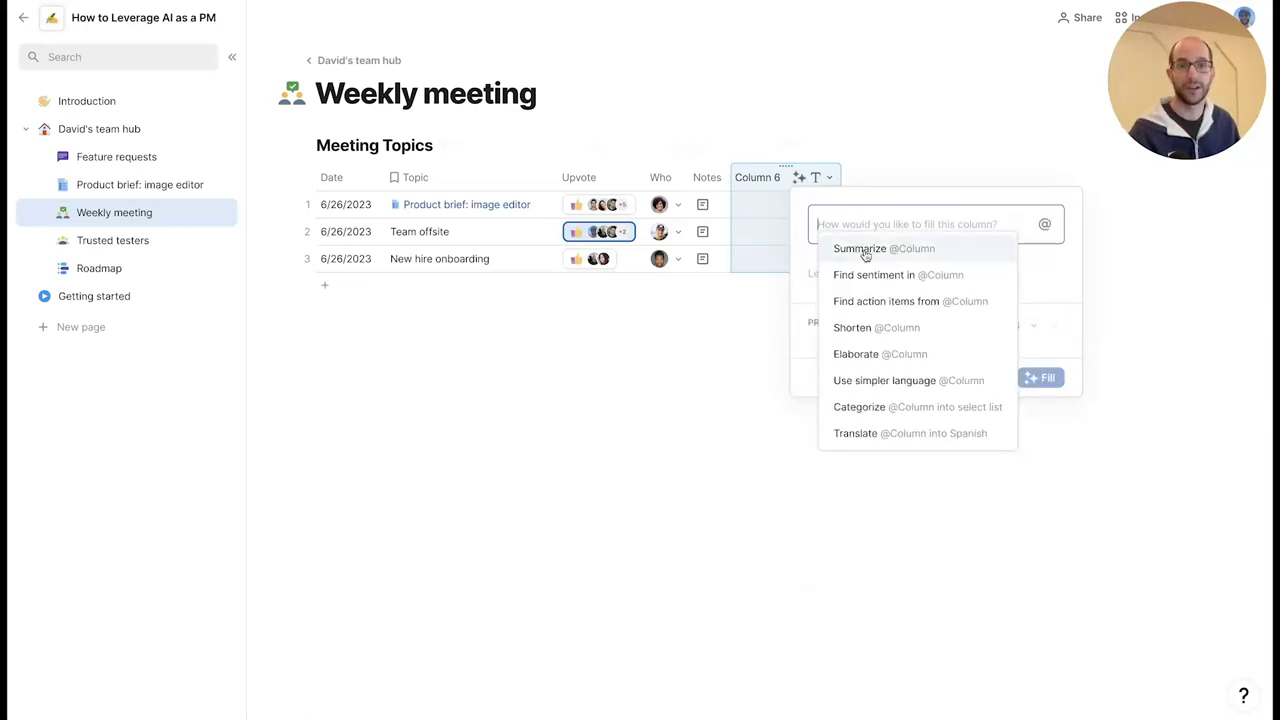
click(870, 304)
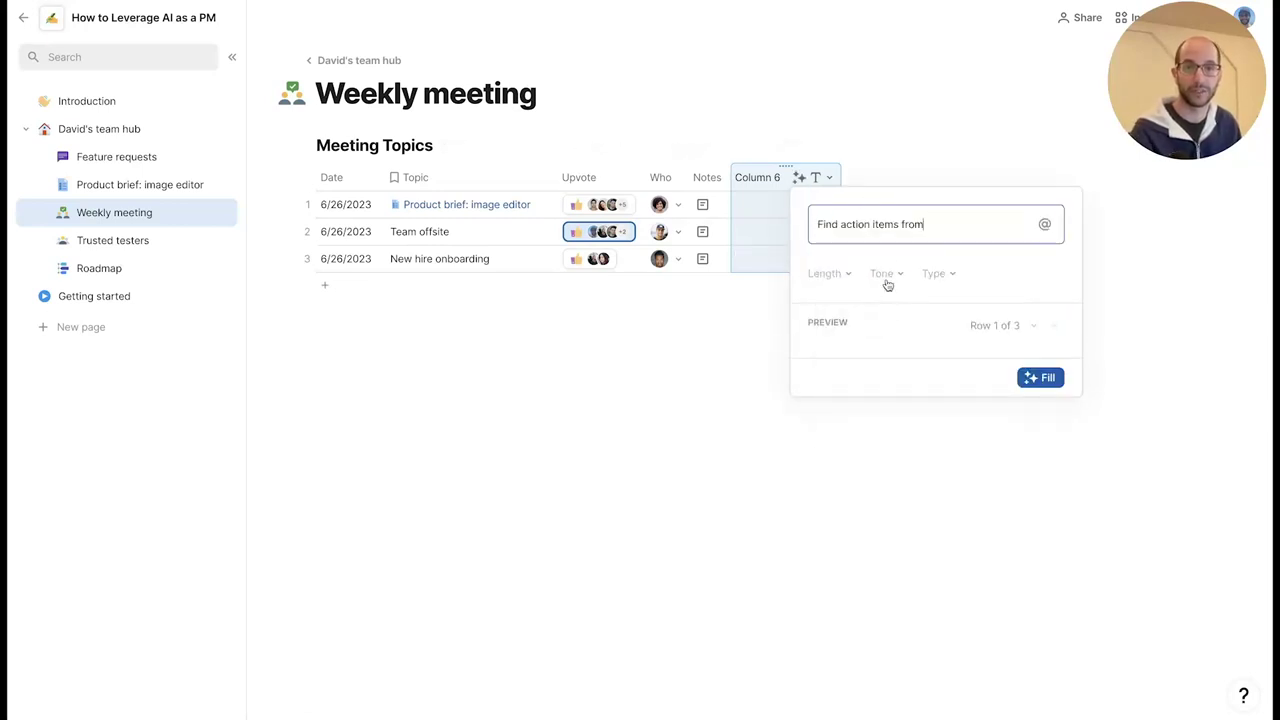
text(@notes)
key(Return)
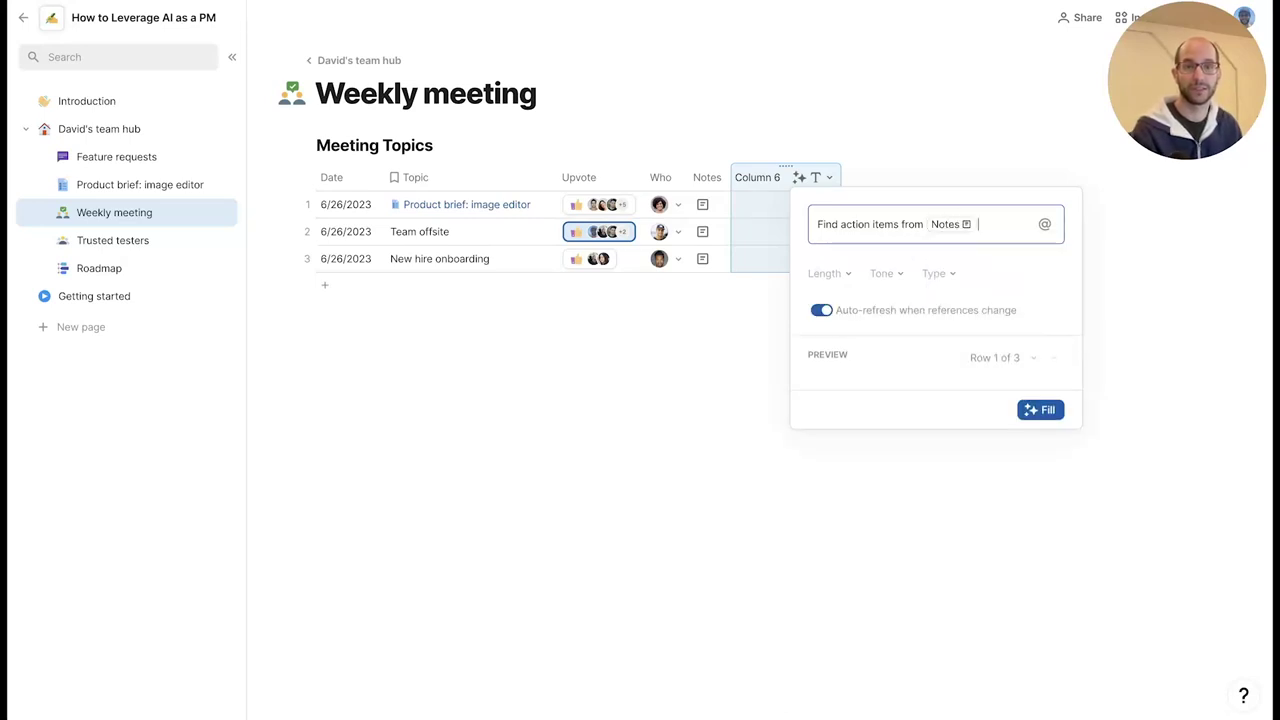
- Set the AI output type to Checkboxes and its length to One sentence, and fill the column
click(922, 272)
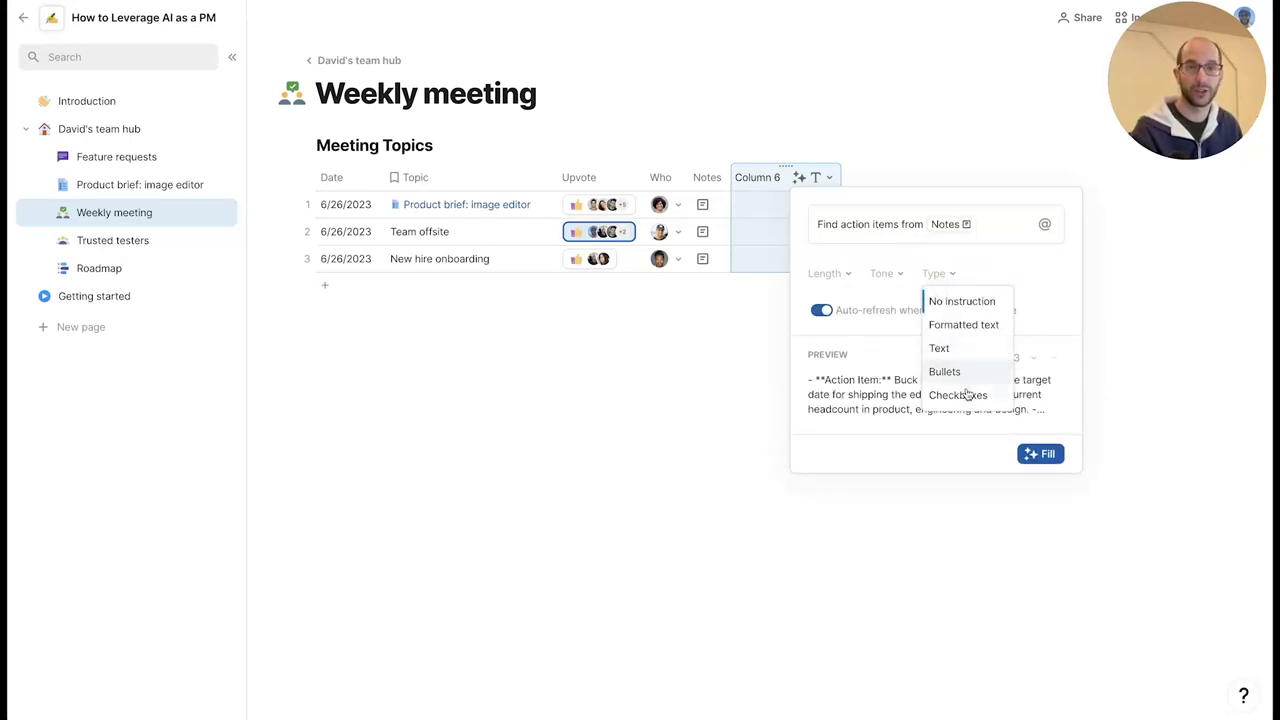
click(963, 392)
click(830, 273)
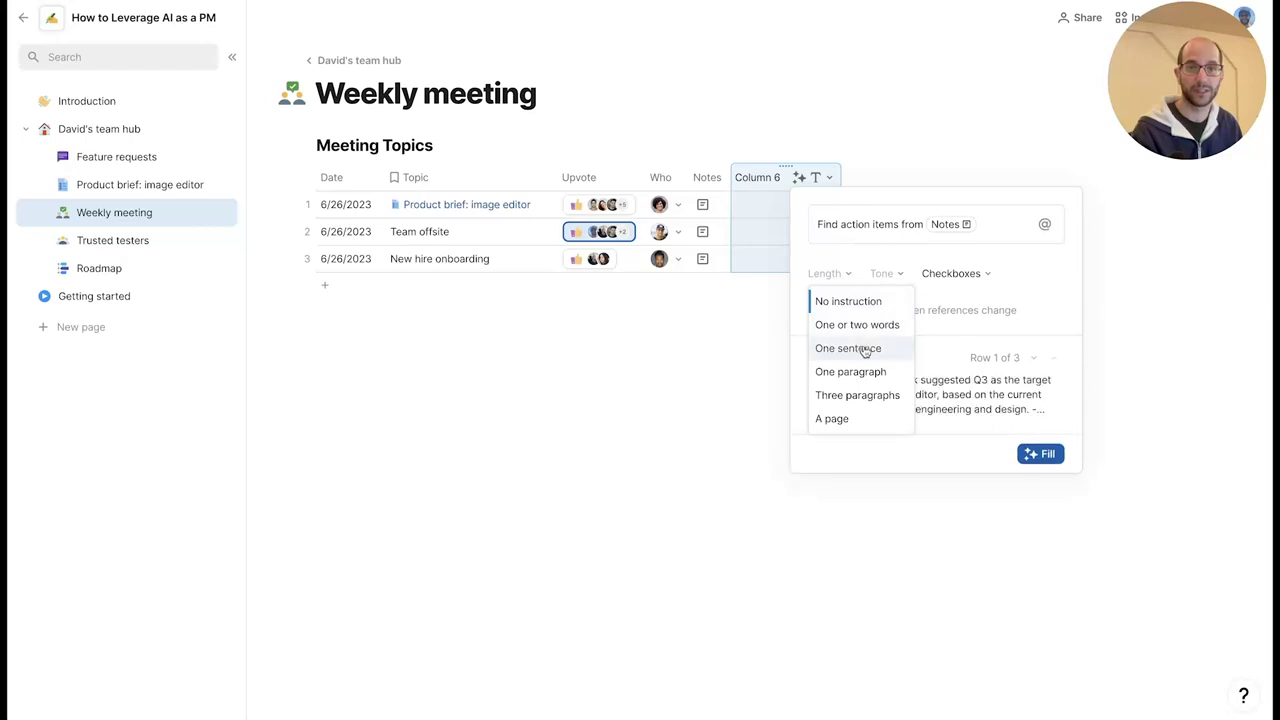
click(862, 348)
click(1040, 453)
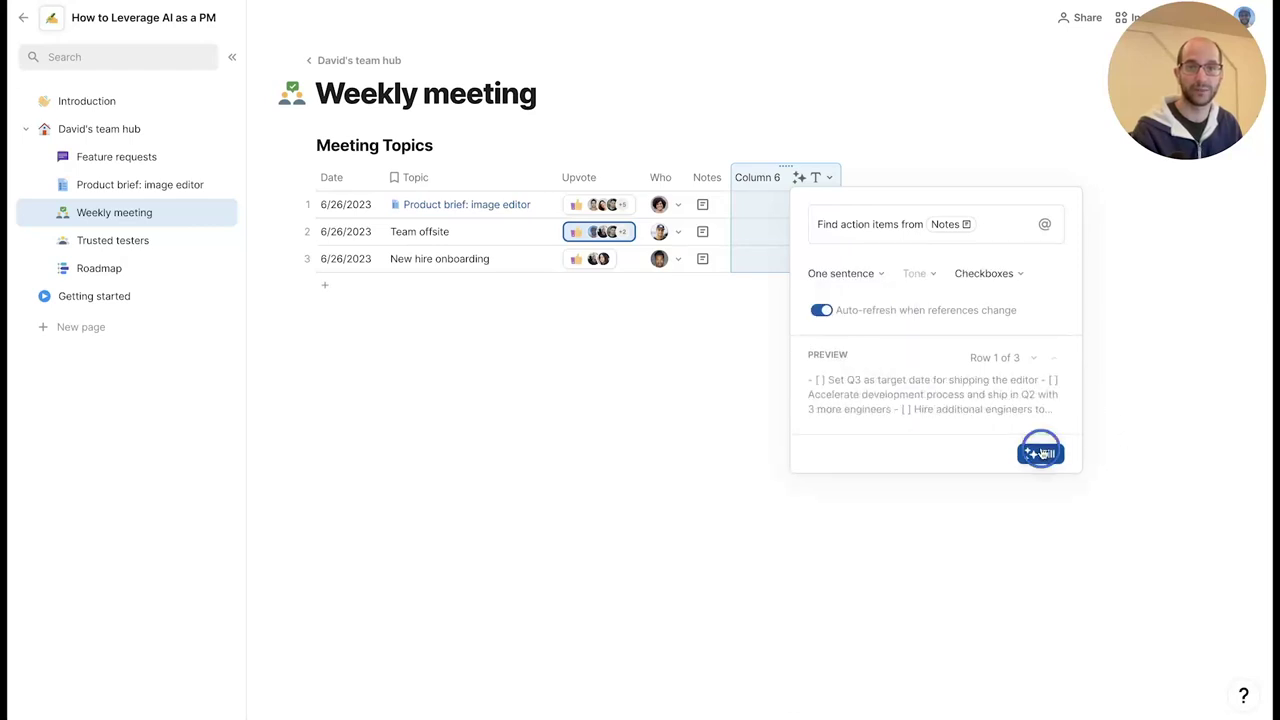
click(630, 440)
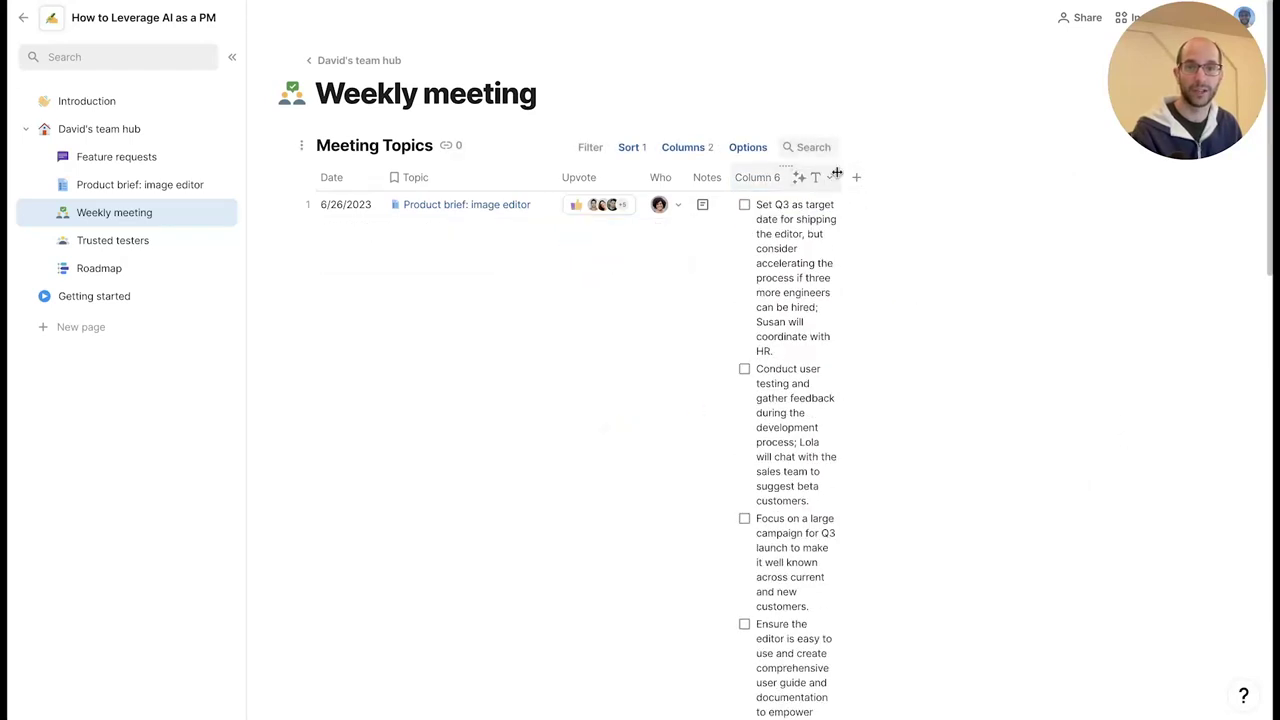
- Widen the column of AI action items and name it "Next steps"
click(860, 174)
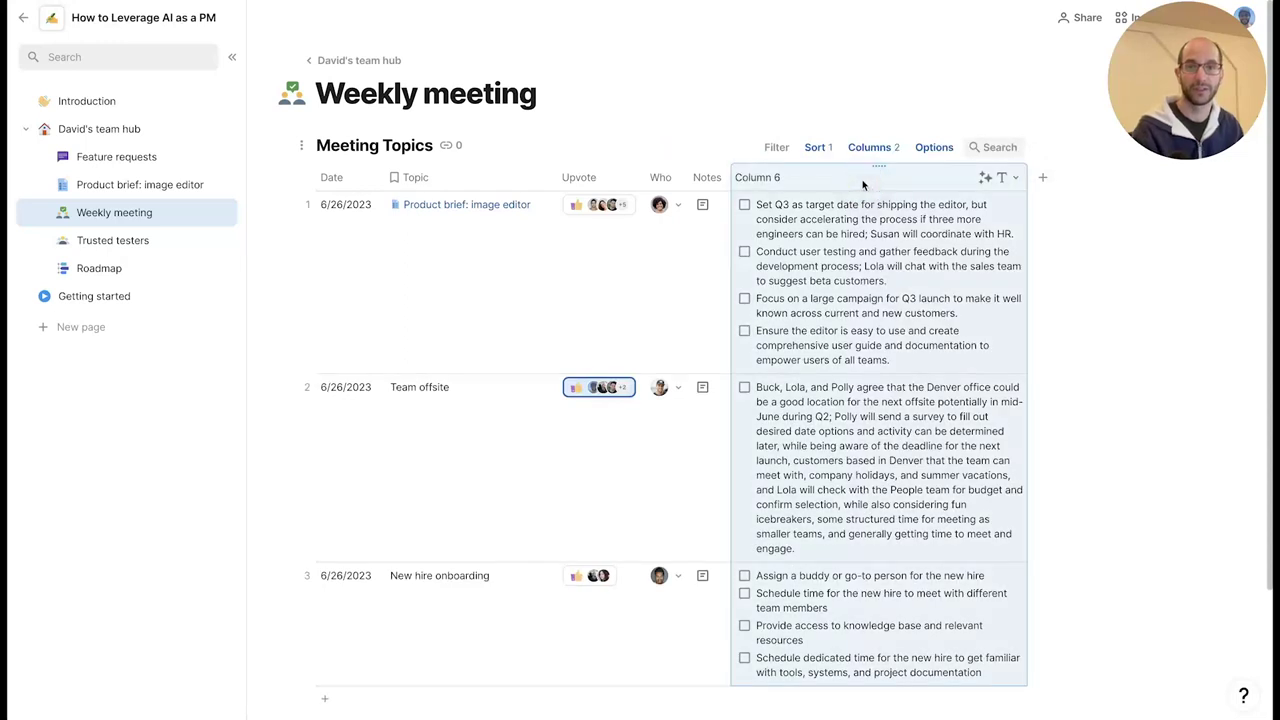
text(Next steps)
key(Return)
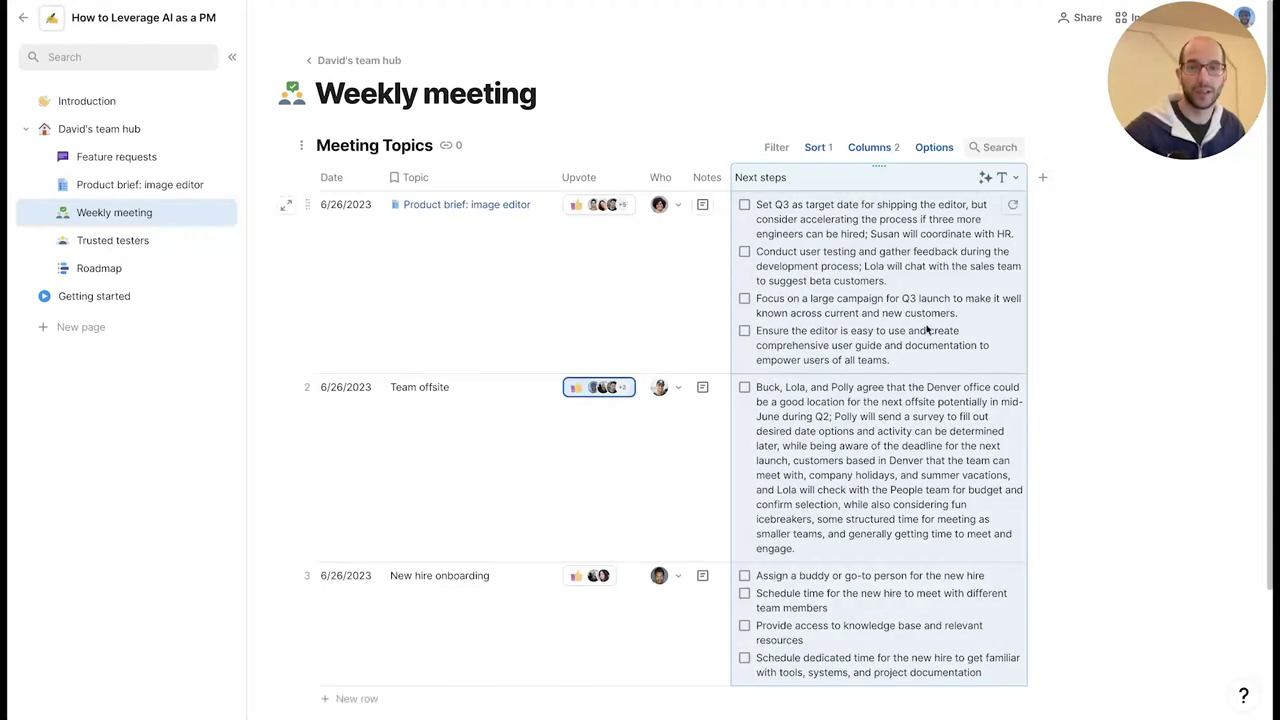
- Try ticking and unticking the first next step of the product brief topic
click(838, 266)
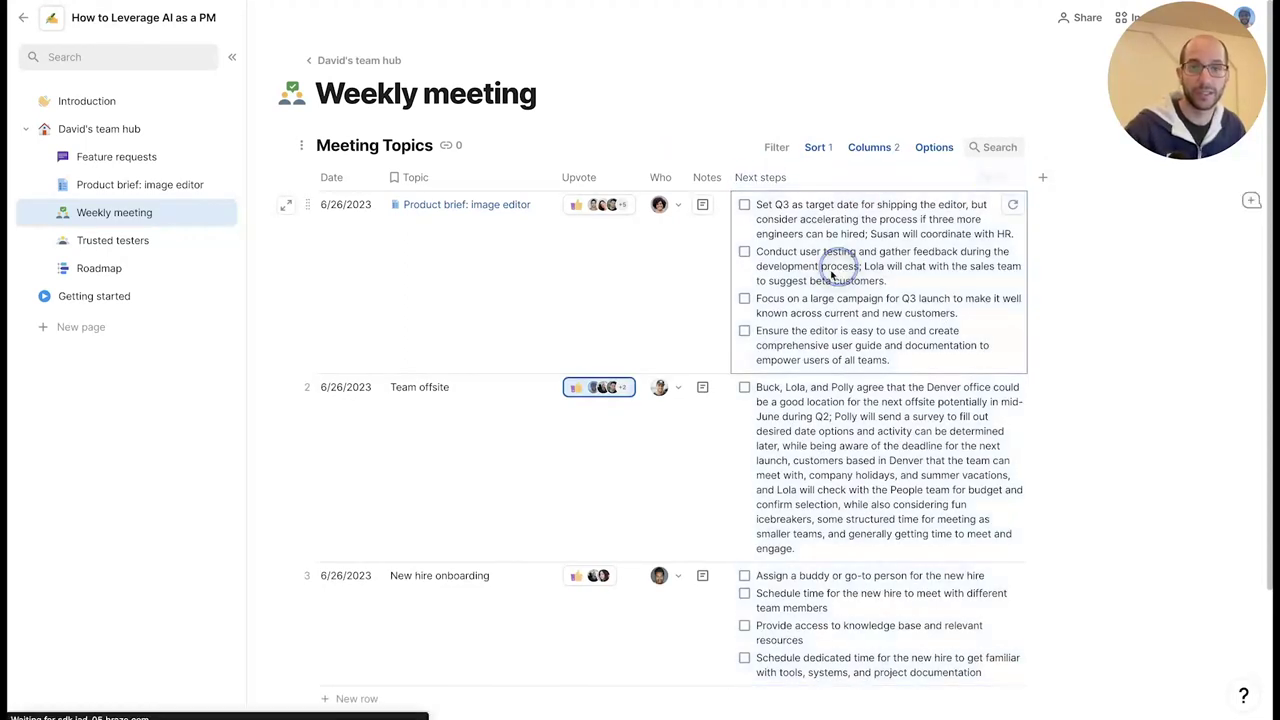
click(744, 205)
click(744, 205)
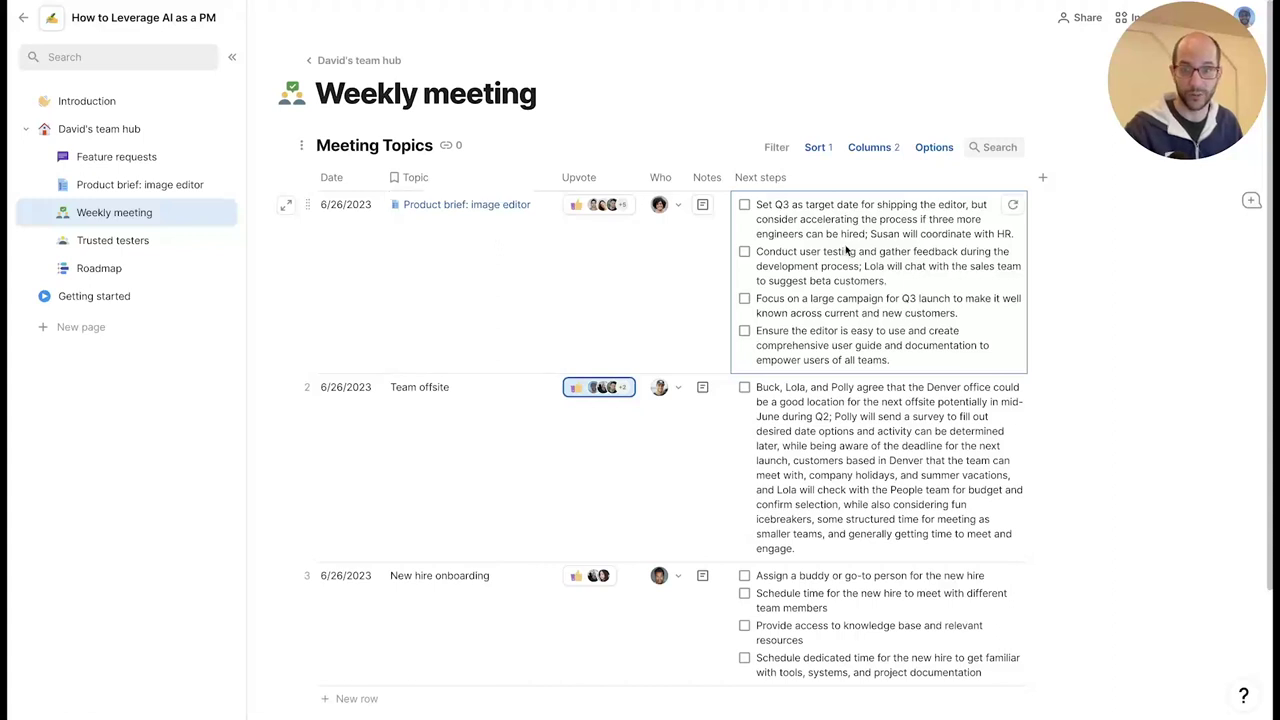
- Go to the Trusted testers page and review the column options of the Send email button
click(164, 241)
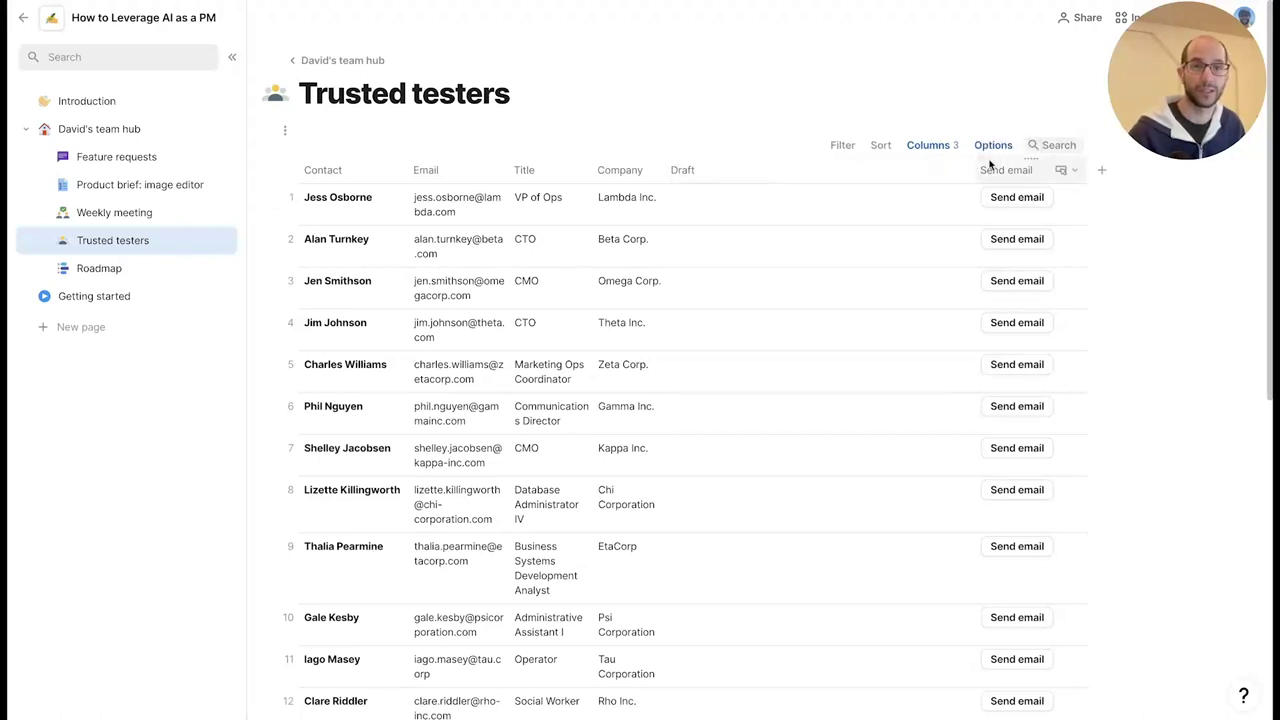
click(1074, 170)
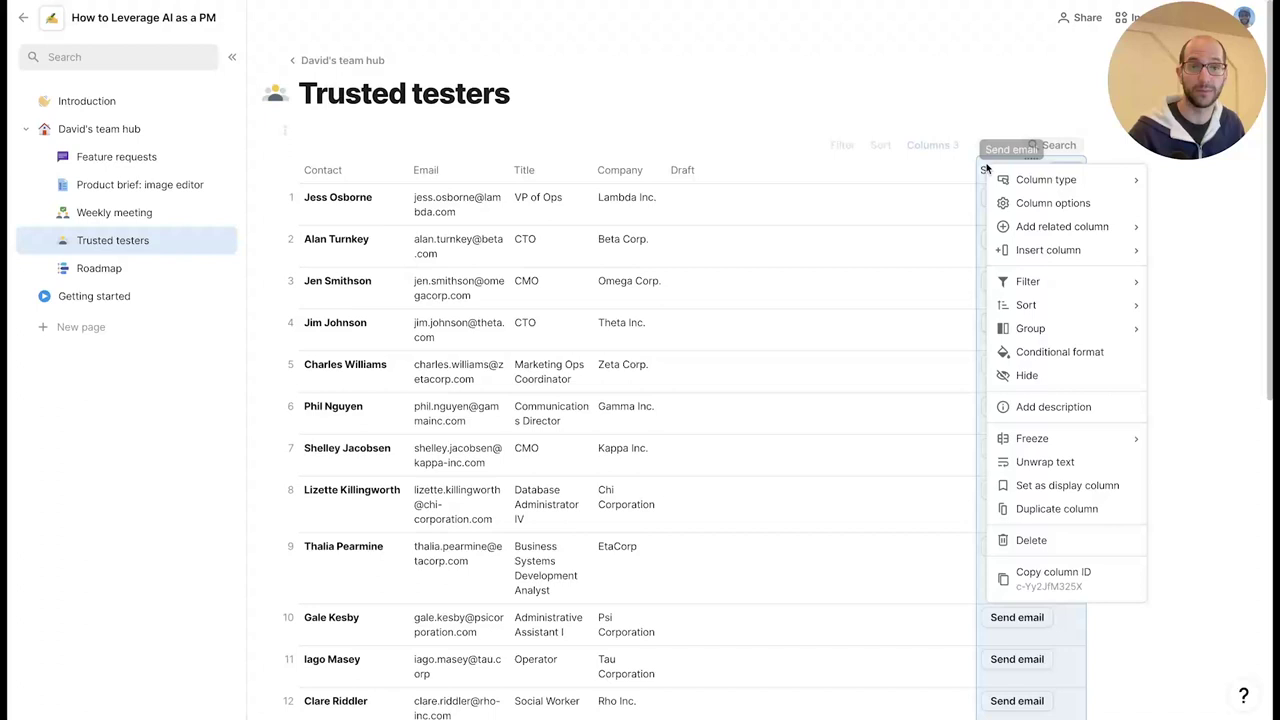
click(1046, 204)
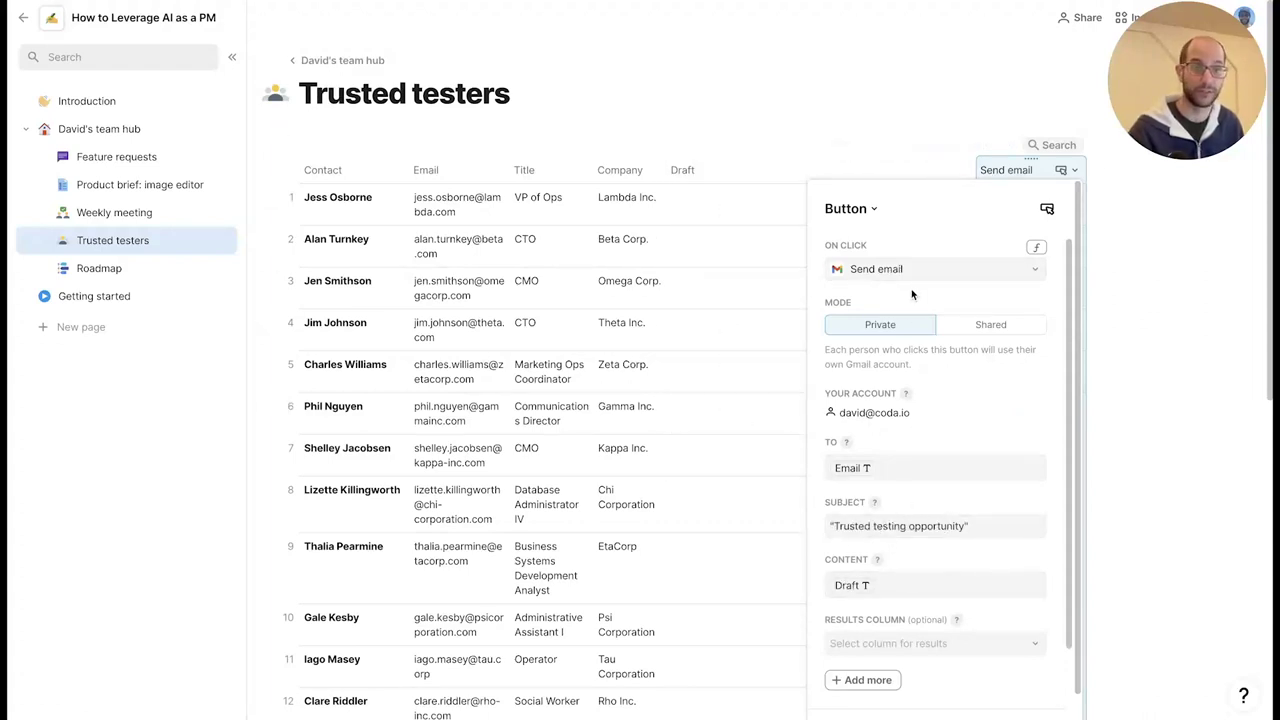
click(737, 222)
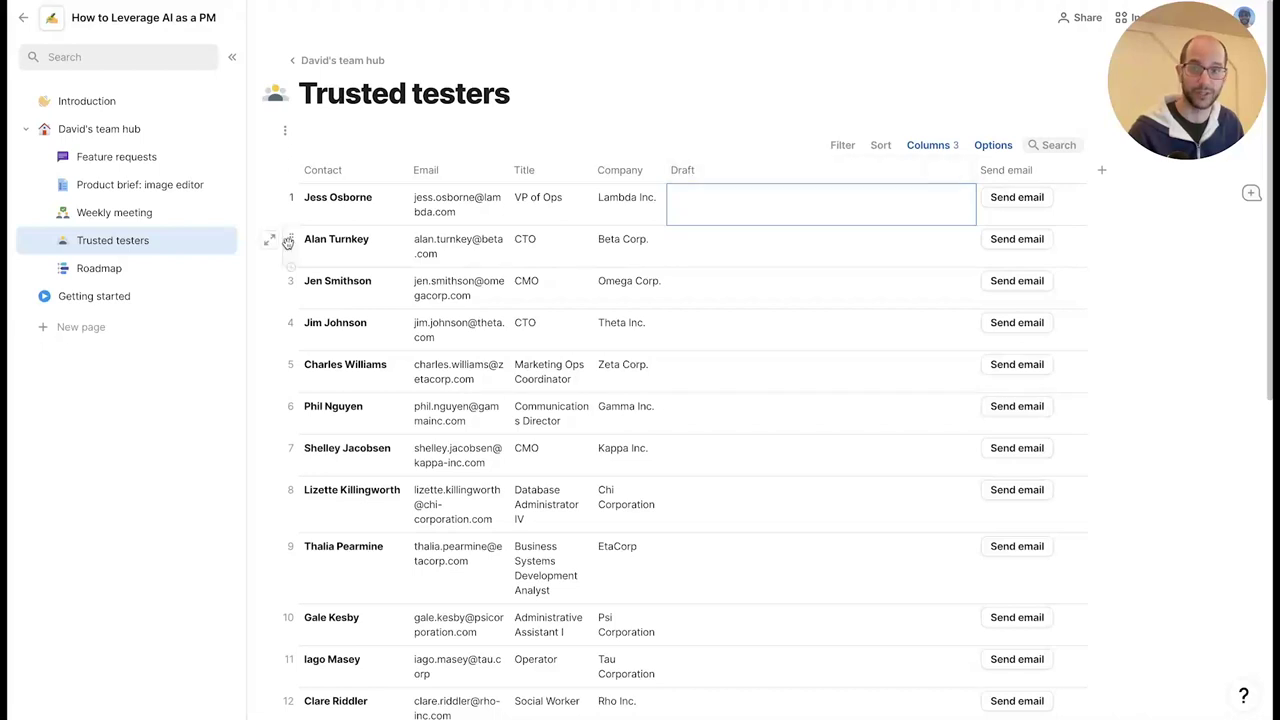
- Fill the Draft column with AI emails of 50 words max inviting each contact to be a trusted tester of the new image editor feature
click(692, 172)
click(708, 234)
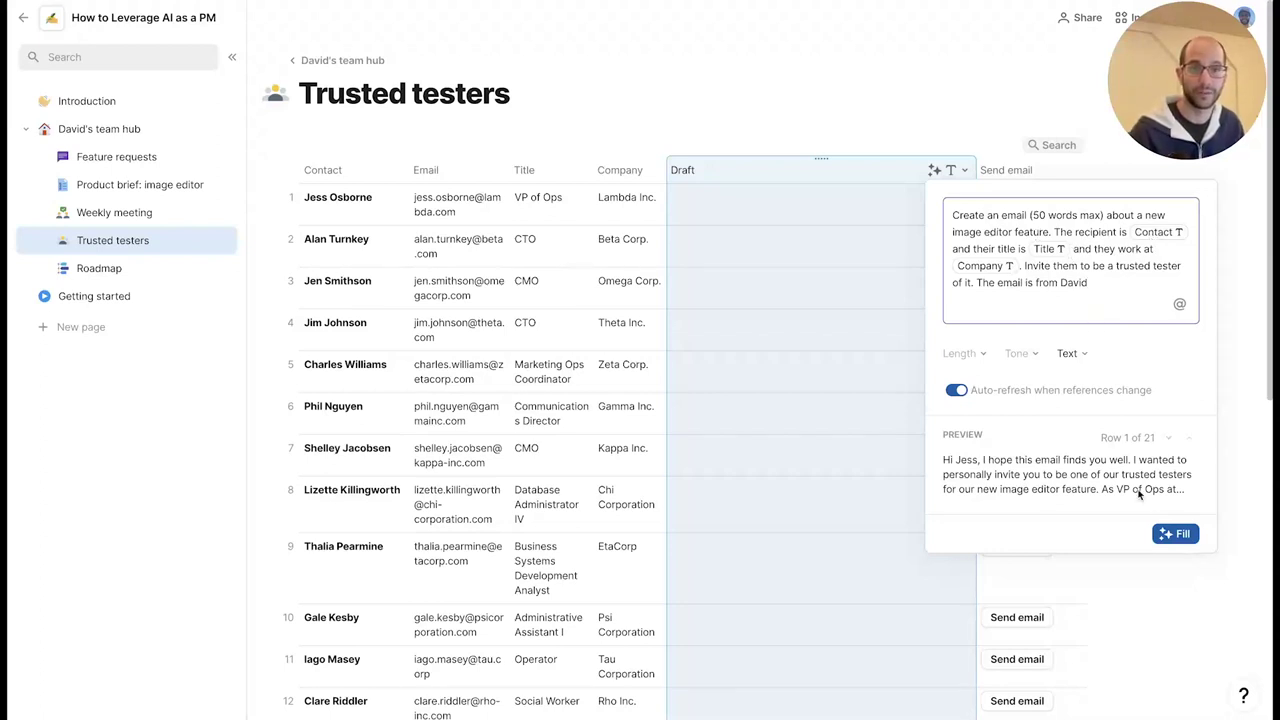
click(1177, 535)
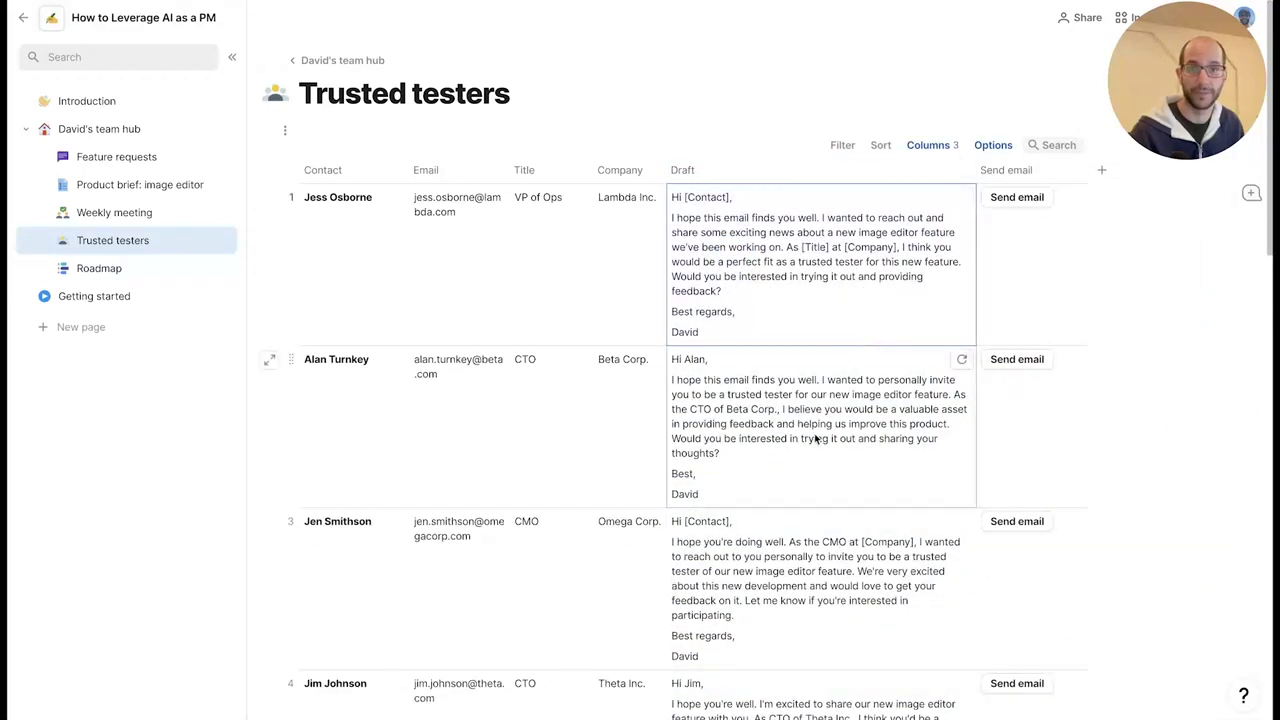
scroll(705, 365, down, 1)
scroll(715, 374, up, 1)
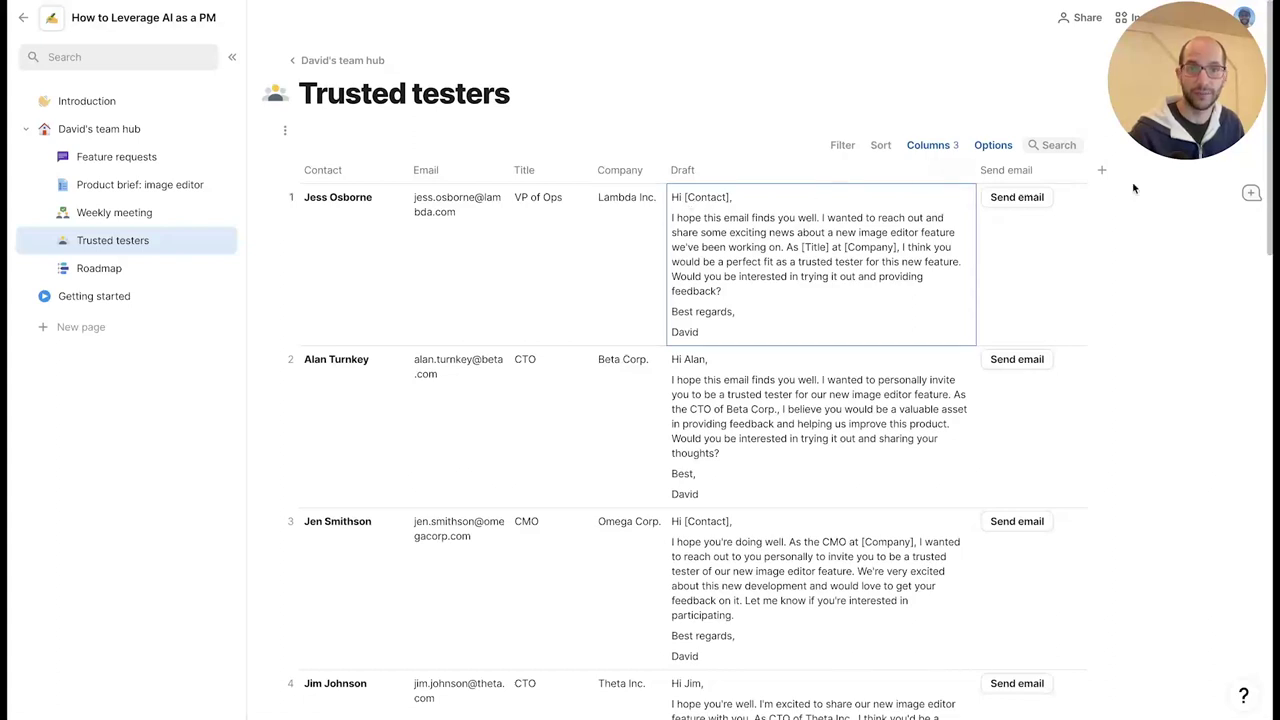
- Add a new column to the testers table, place it between Company and Draft, and name it "Key points"
click(1101, 170)
drag(1092, 170, 700, 171)
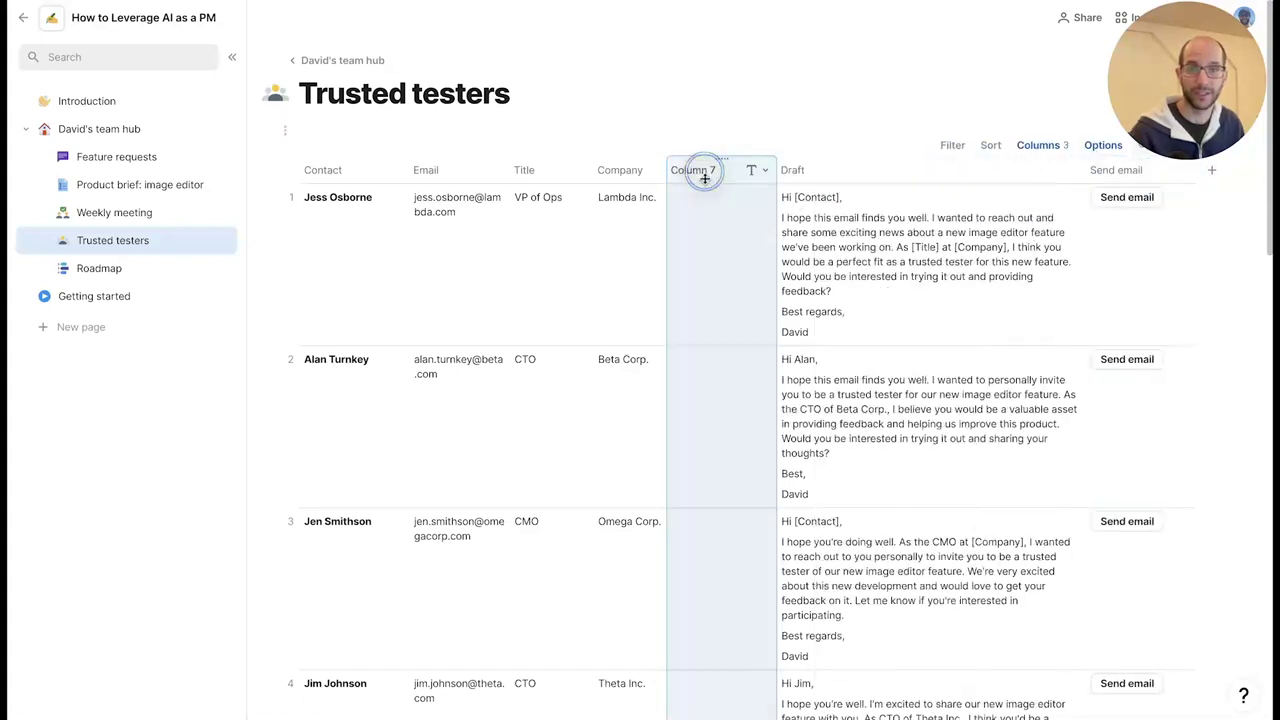
click(706, 174)
text(Key)
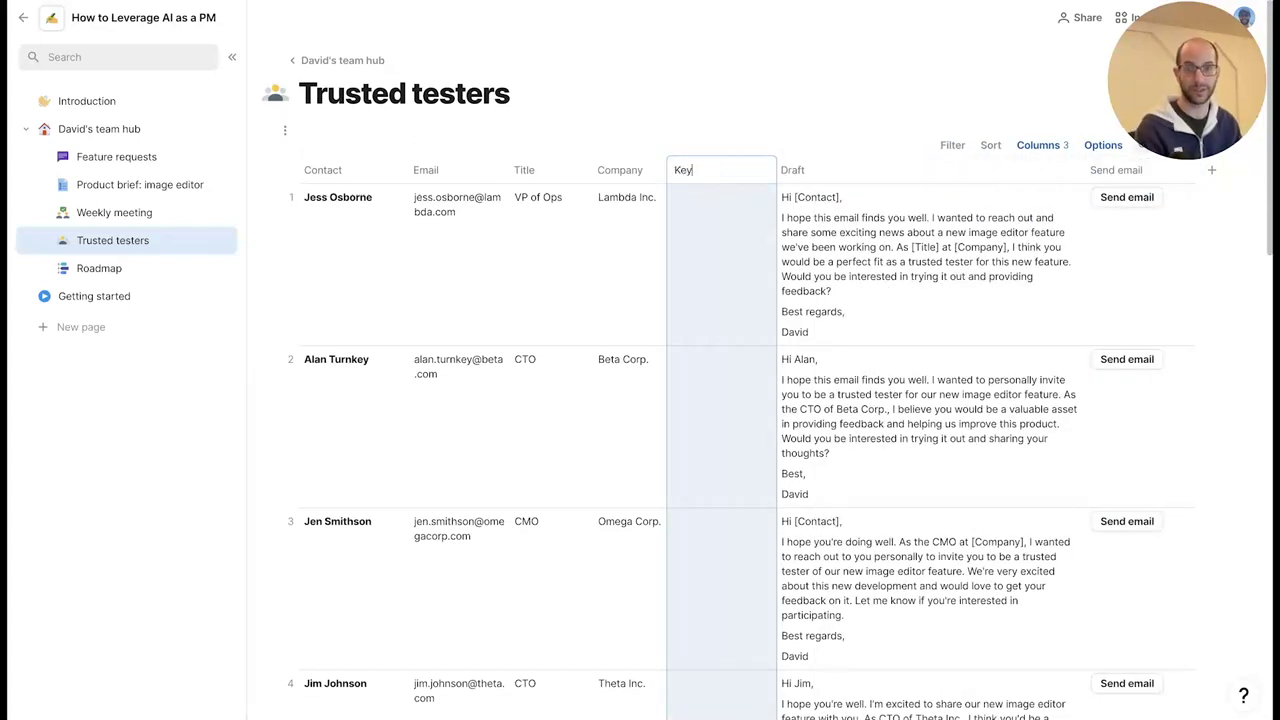
text( points)
key(Return)
- Enter "She has a dog" as the key point for the first contact
click(724, 252)
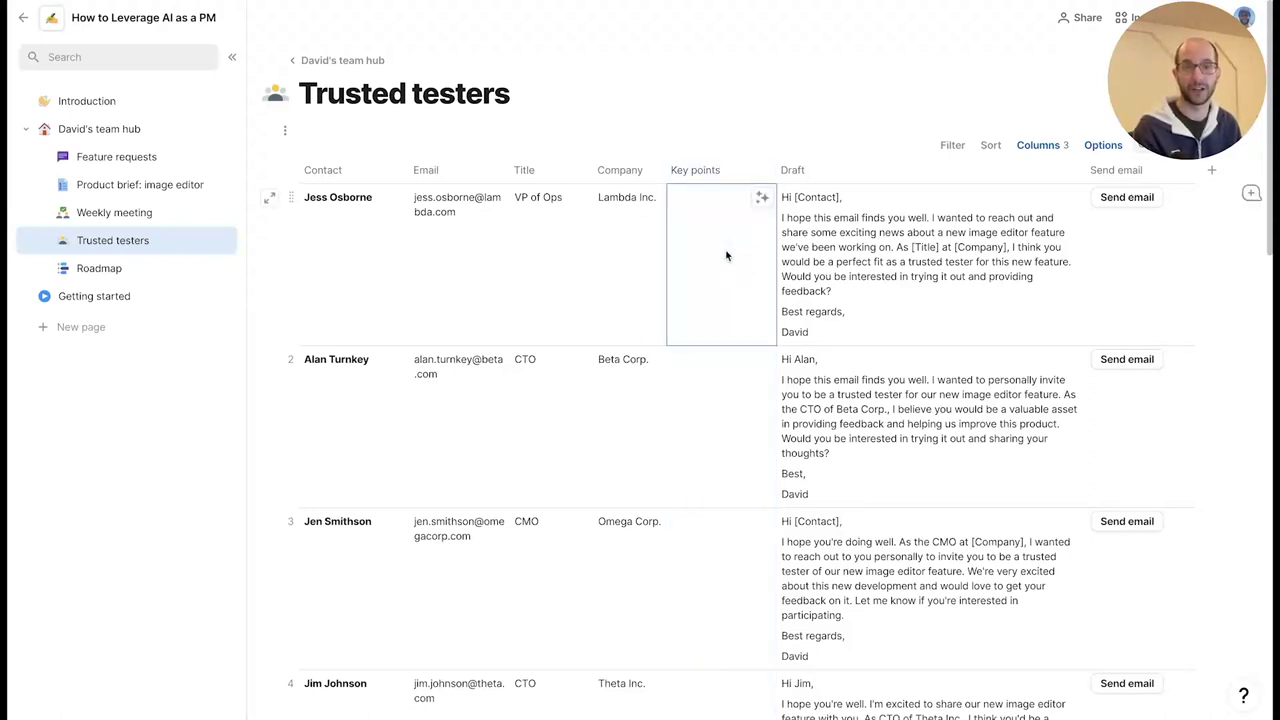
key(Return)
text(She hsa a)
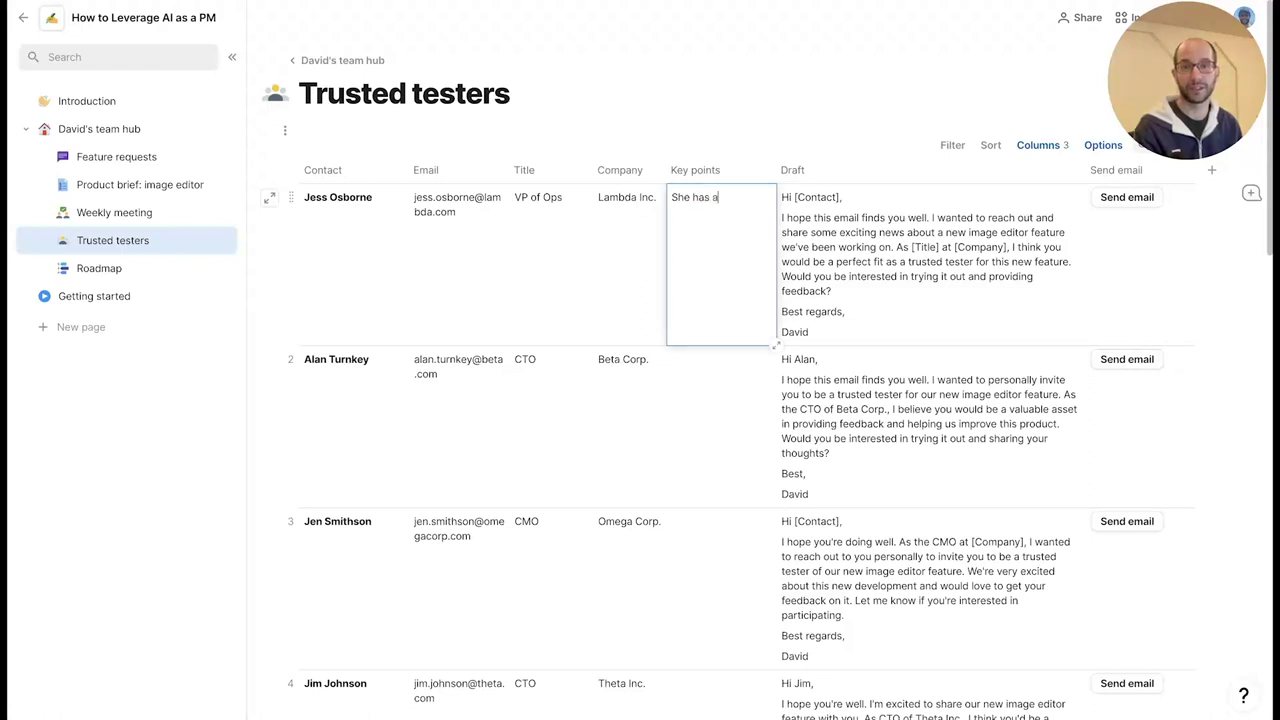
text(dog)
key(Return)
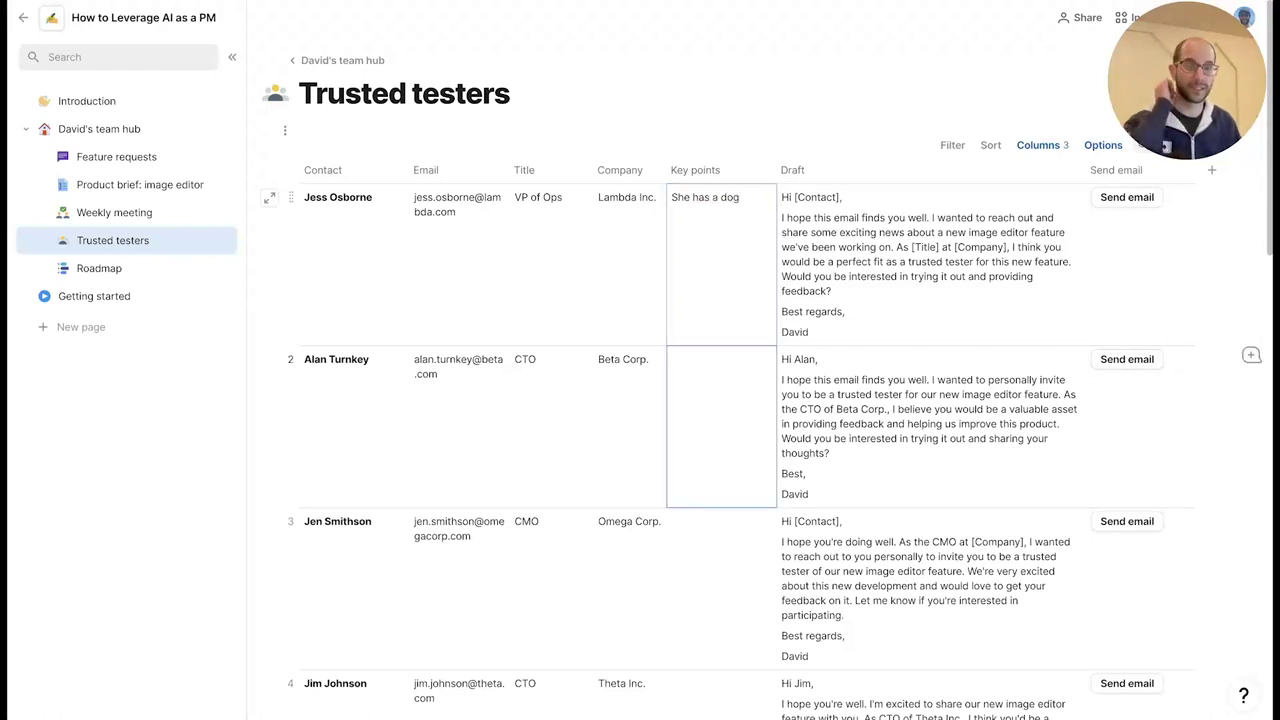
- Enter "Really cares about tech debt" as the key point for the second contact
click(739, 253)
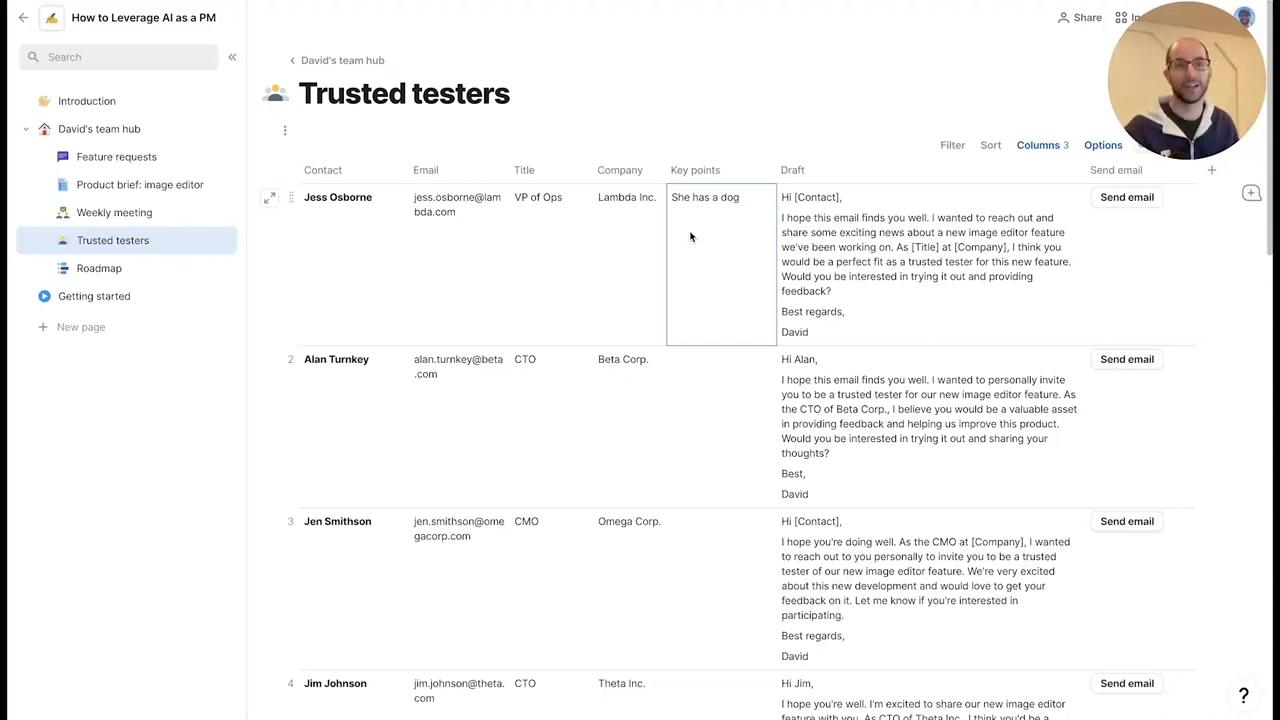
click(701, 412)
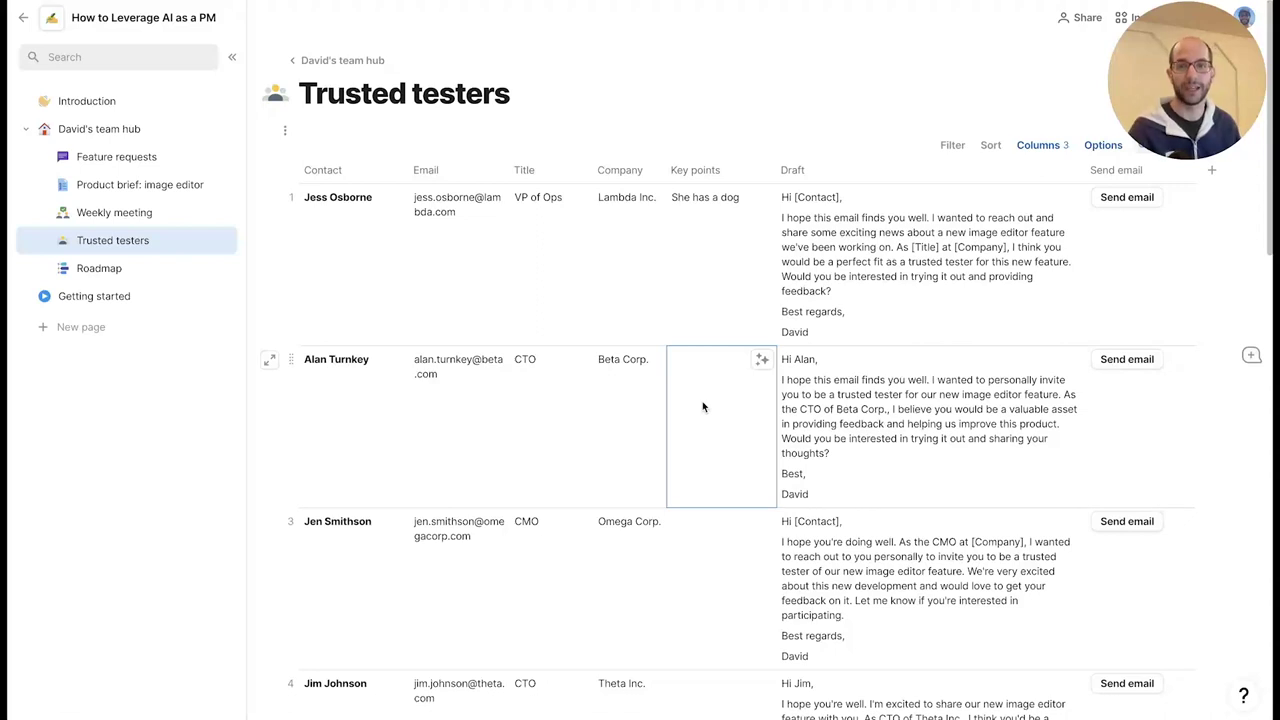
text(Really cares abo)
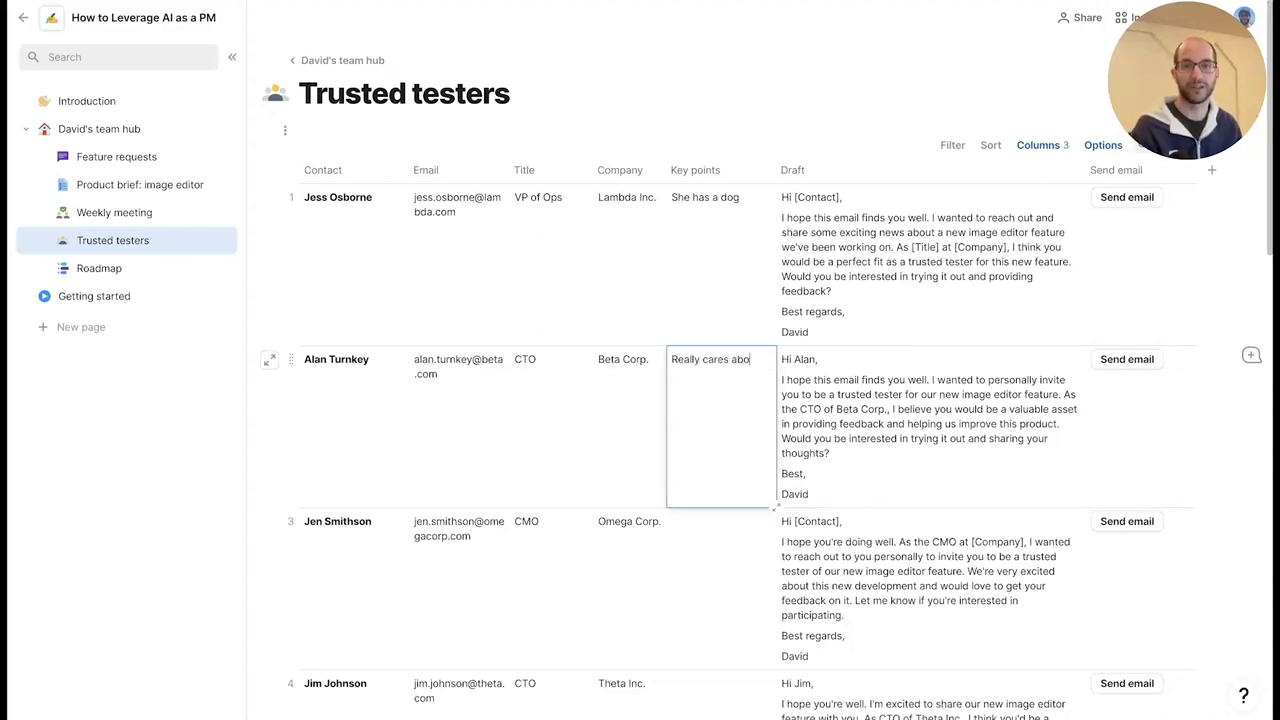
text(ut tech debt)
click(772, 512)
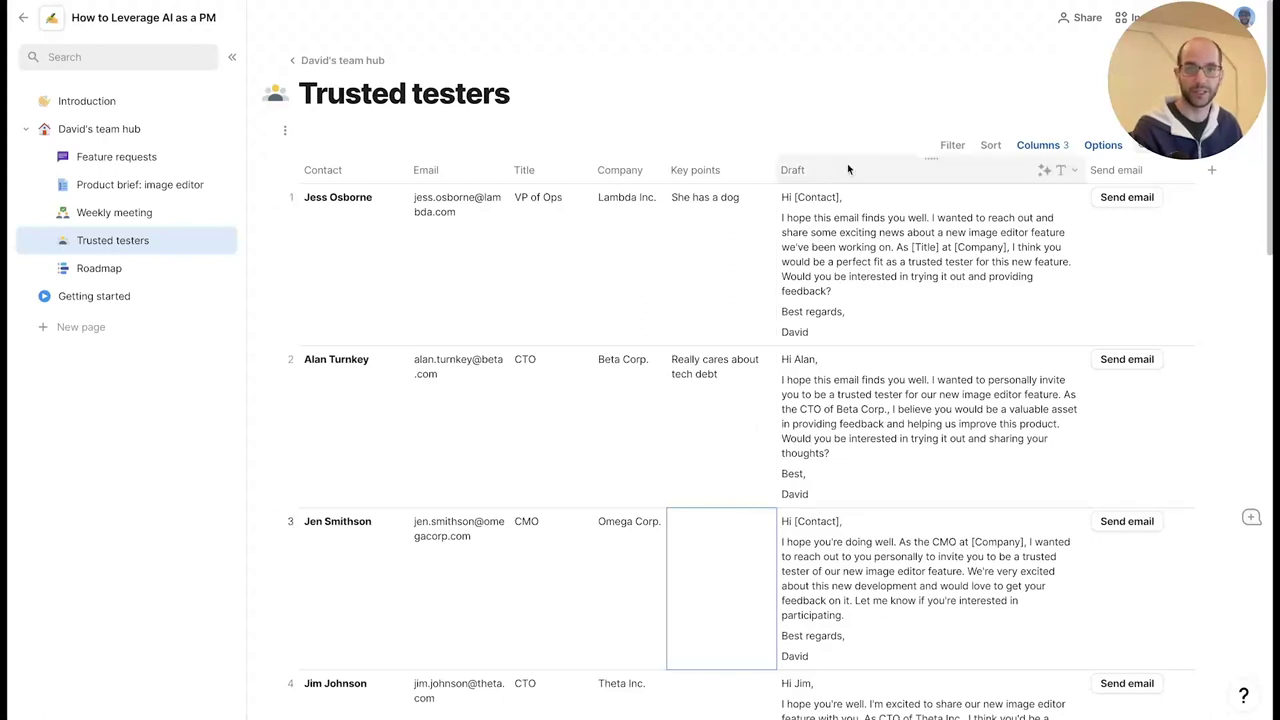
- Extend the Draft column's AI prompt with "If you can find a natural way to work in Key points please do.", referencing the Key points column
click(1074, 170)
click(975, 226)
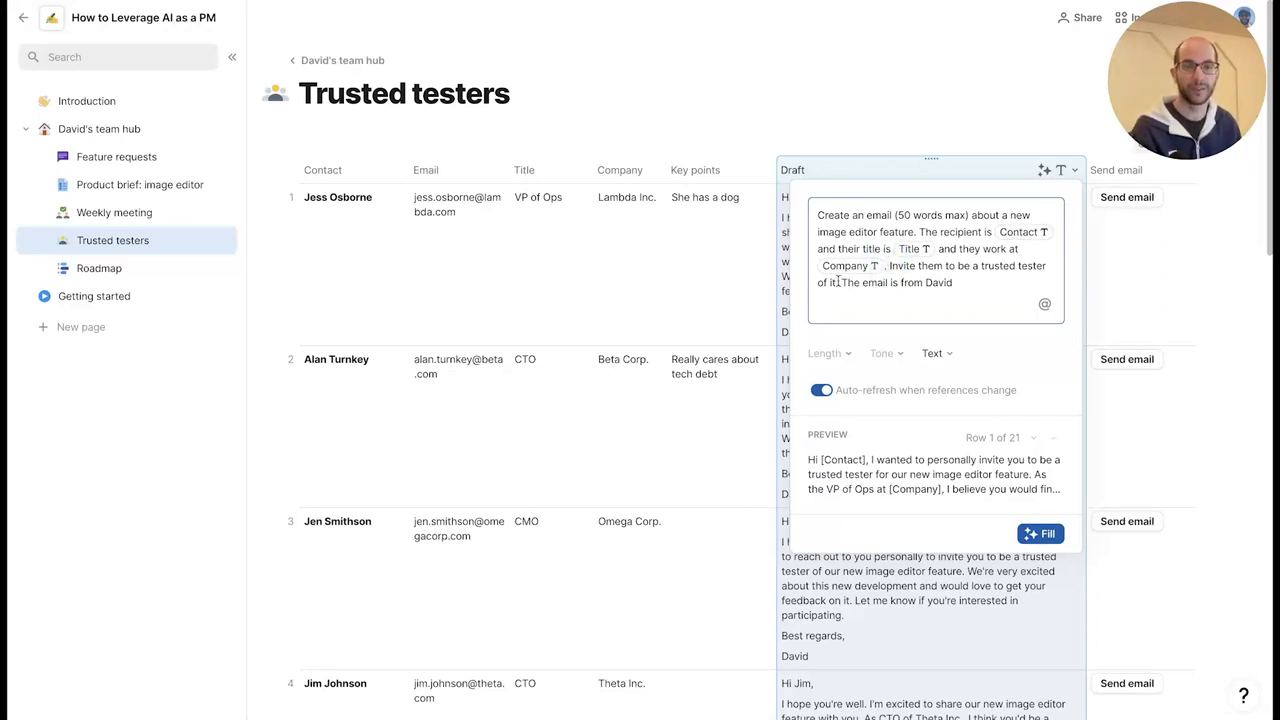
text(If you can find a )
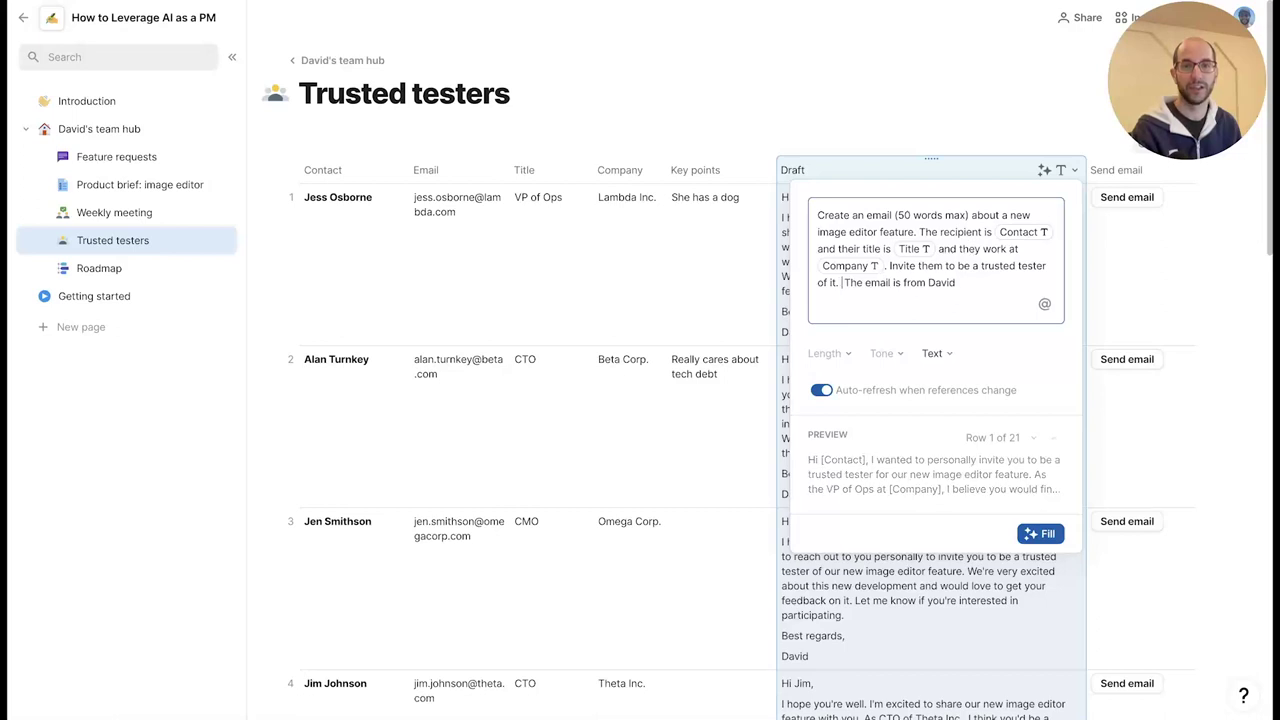
text(natural way to work in )
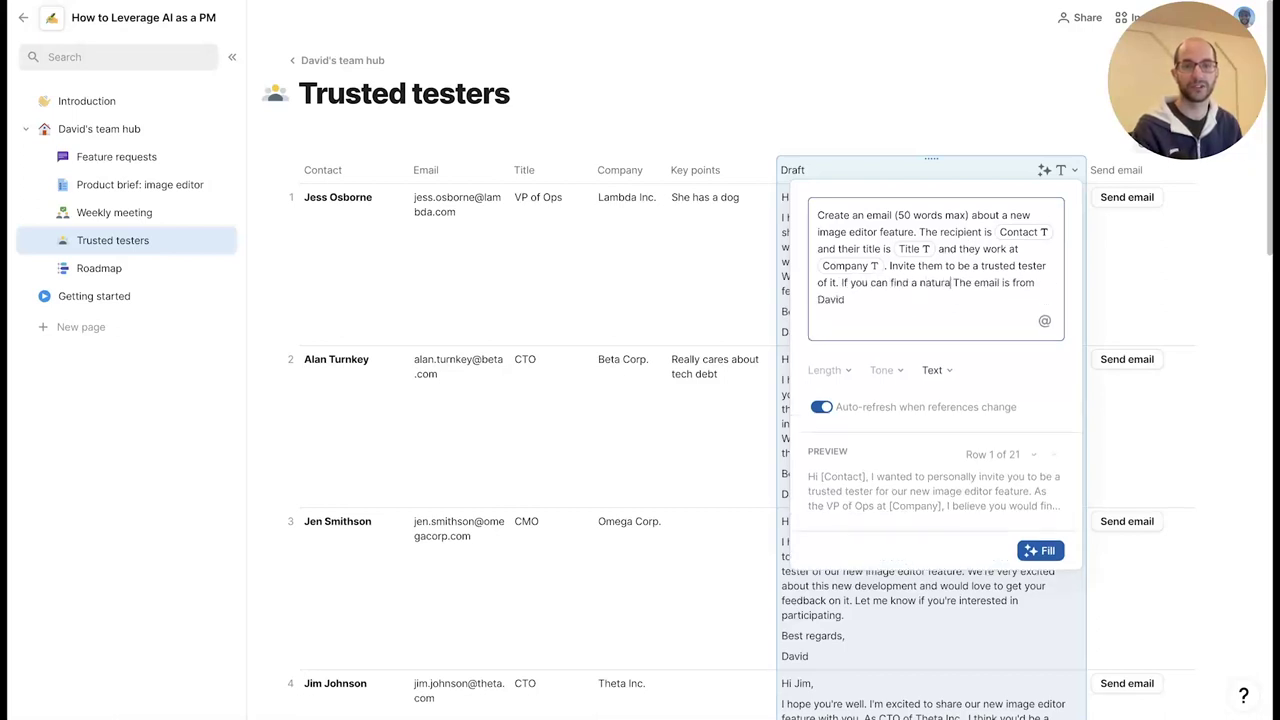
text(@ke)
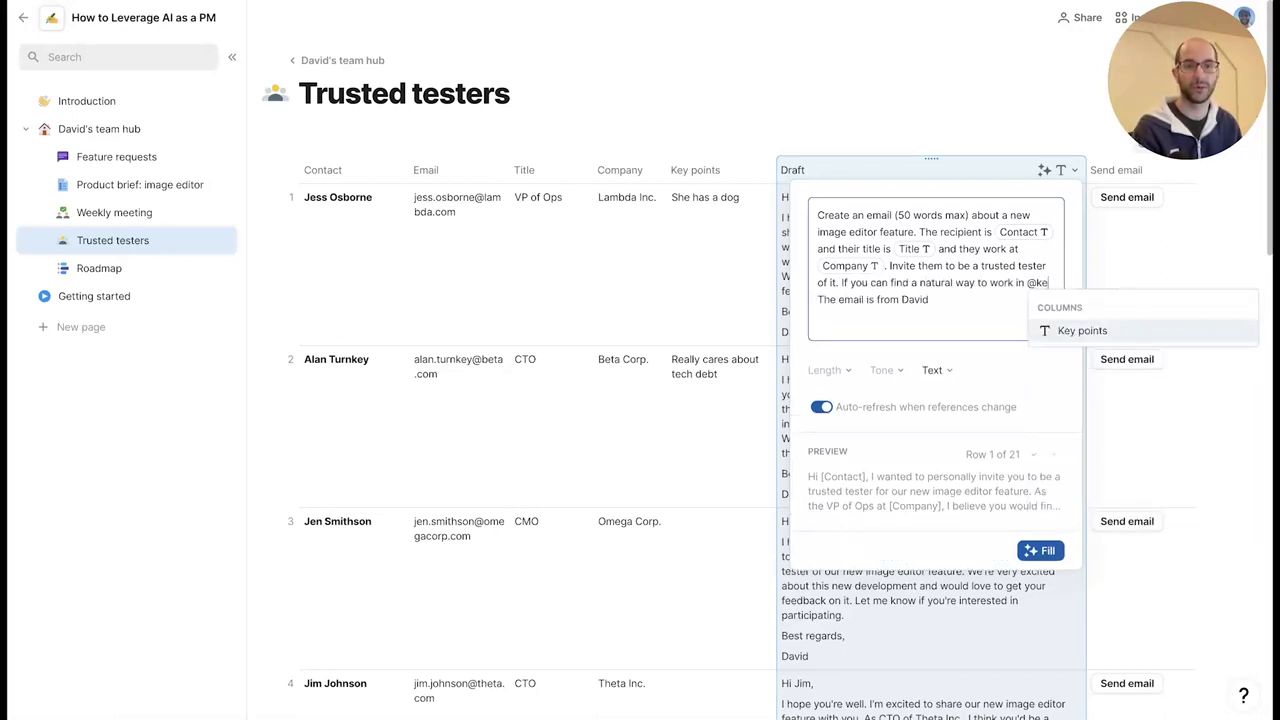
key(Return)
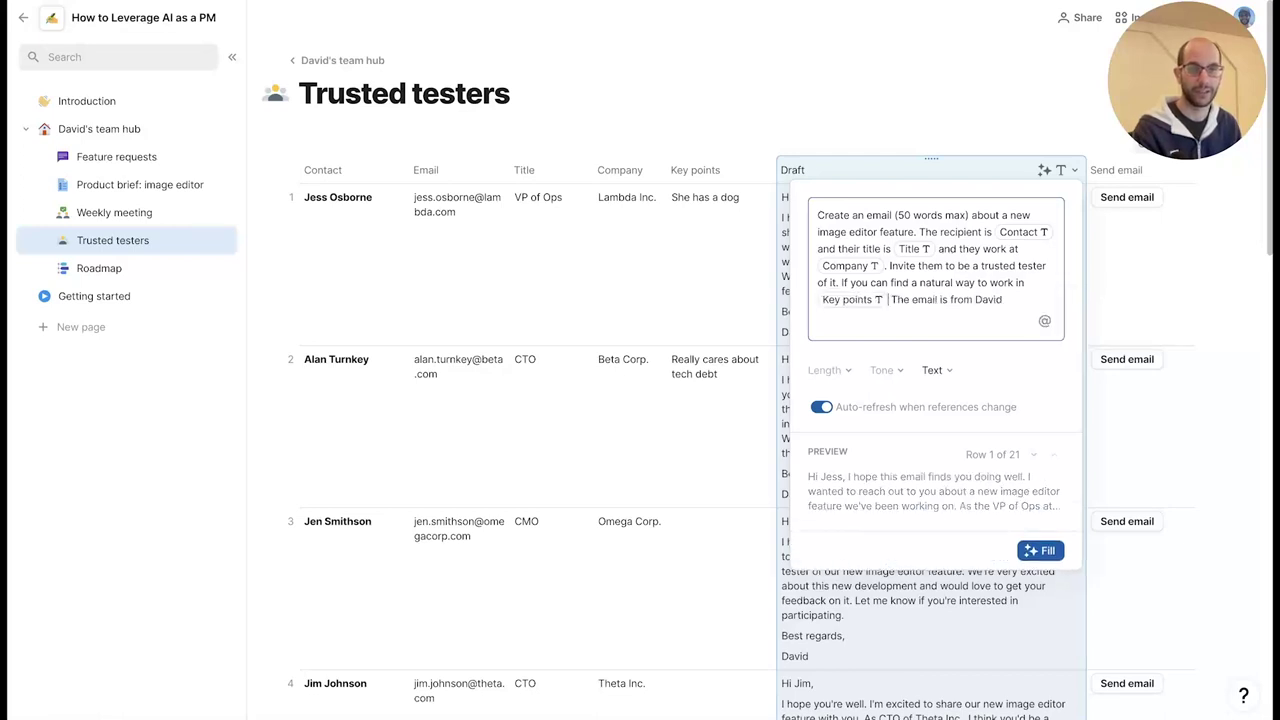
text(please do.)
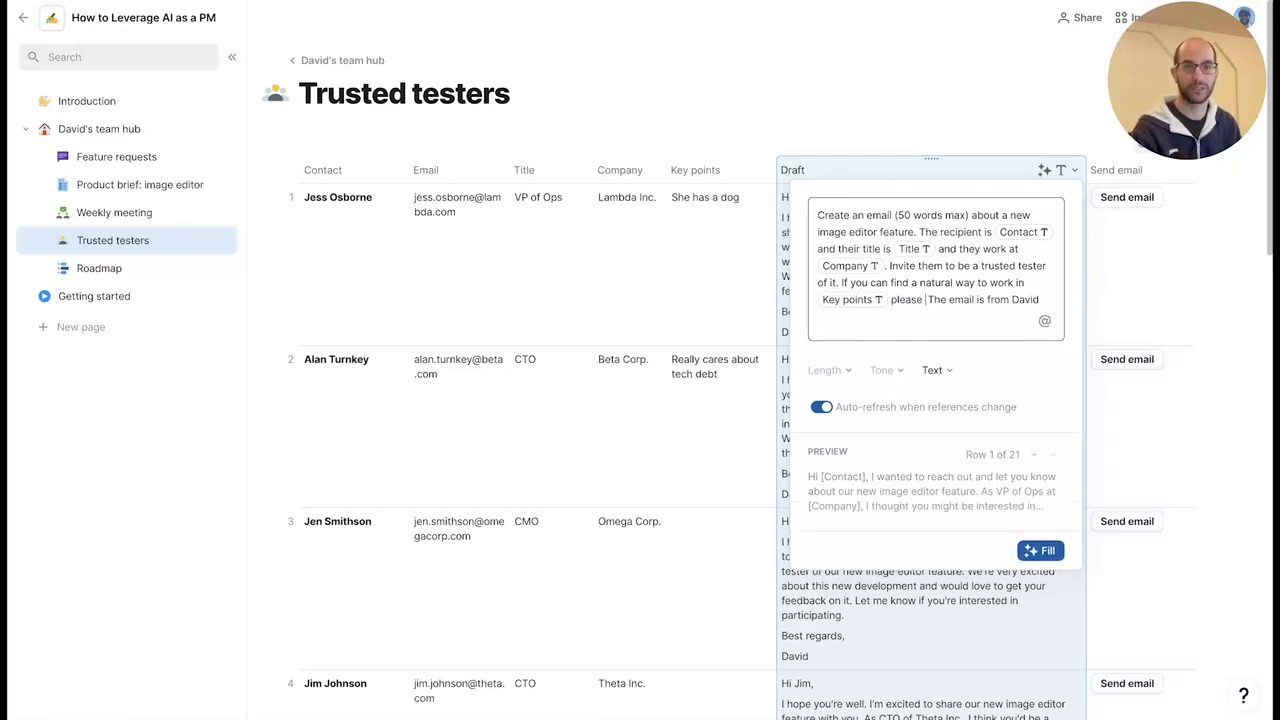
- Refill the Draft column from the updated prompt and check the first two contacts' emails against their key points
click(1040, 550)
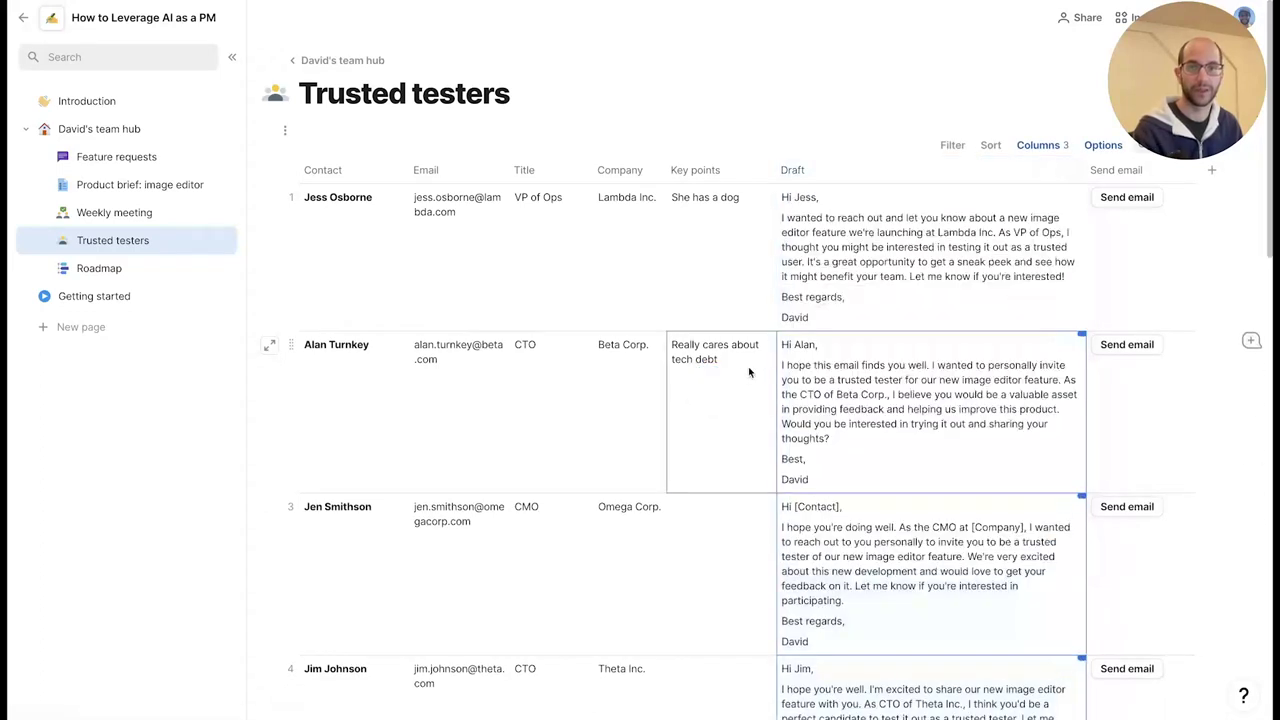
click(737, 272)
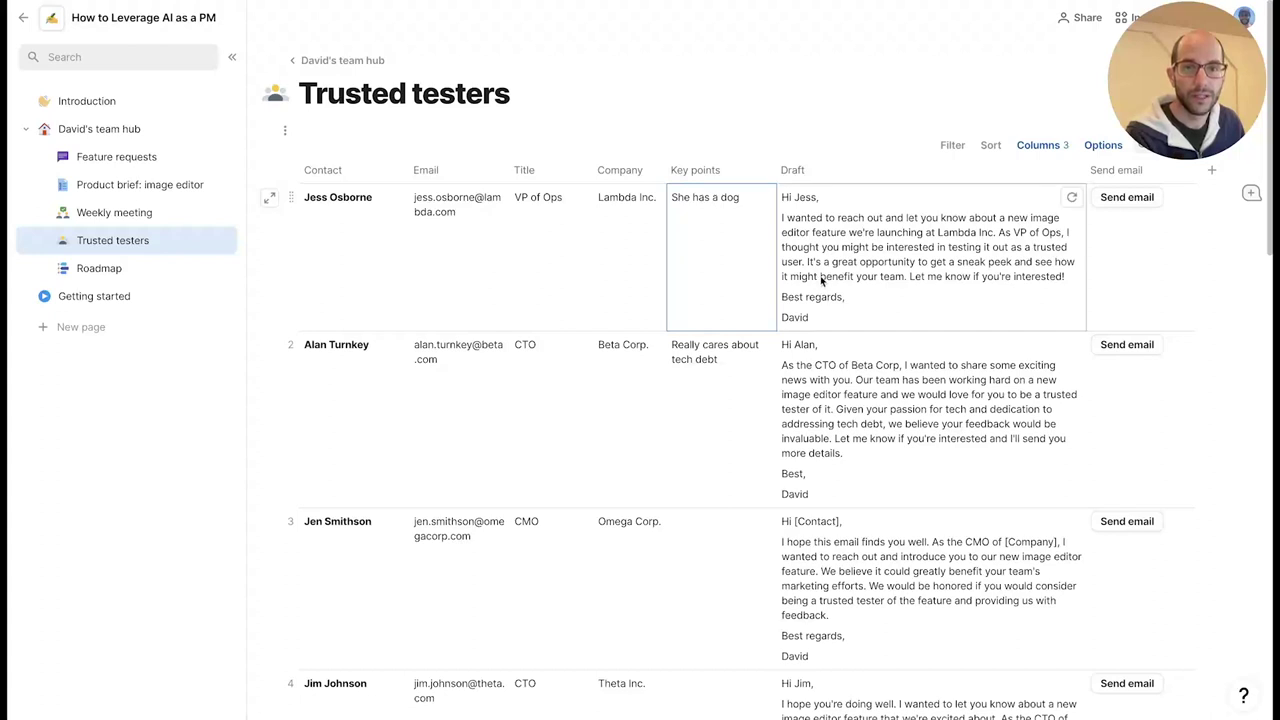
click(852, 384)
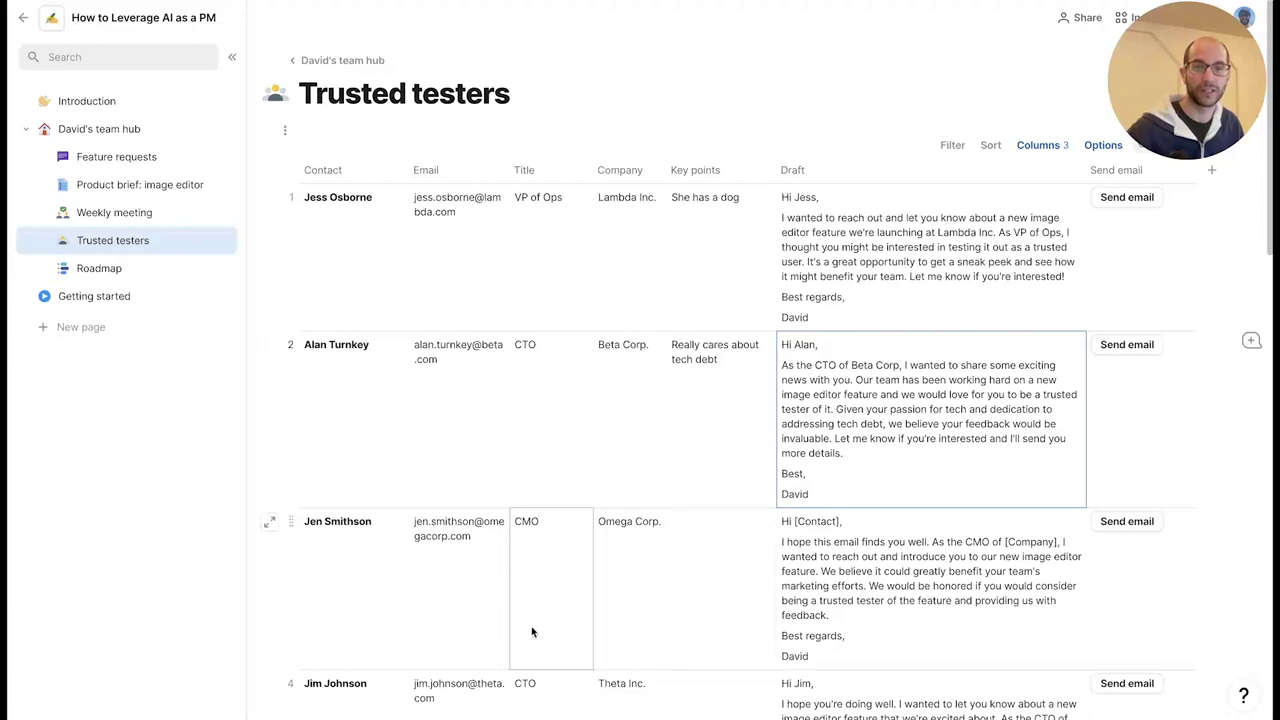
scroll(531, 626, down, 1)
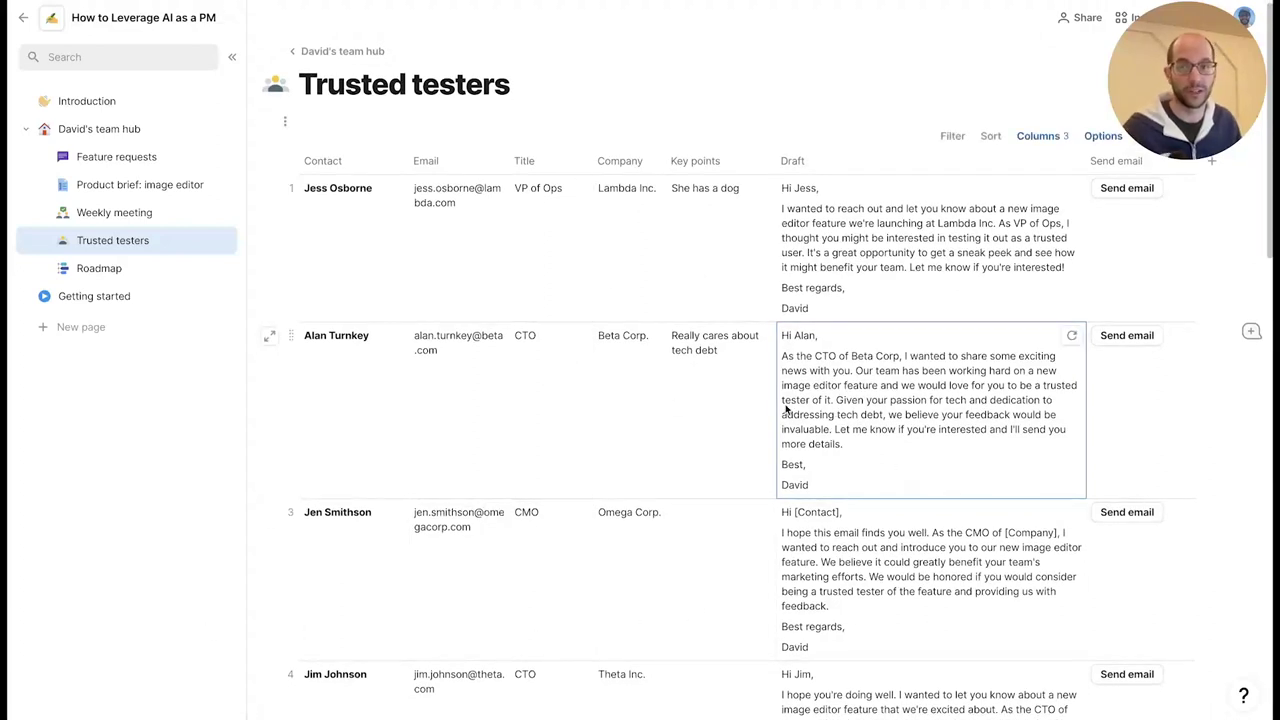
scroll(300, 412, up, 1)
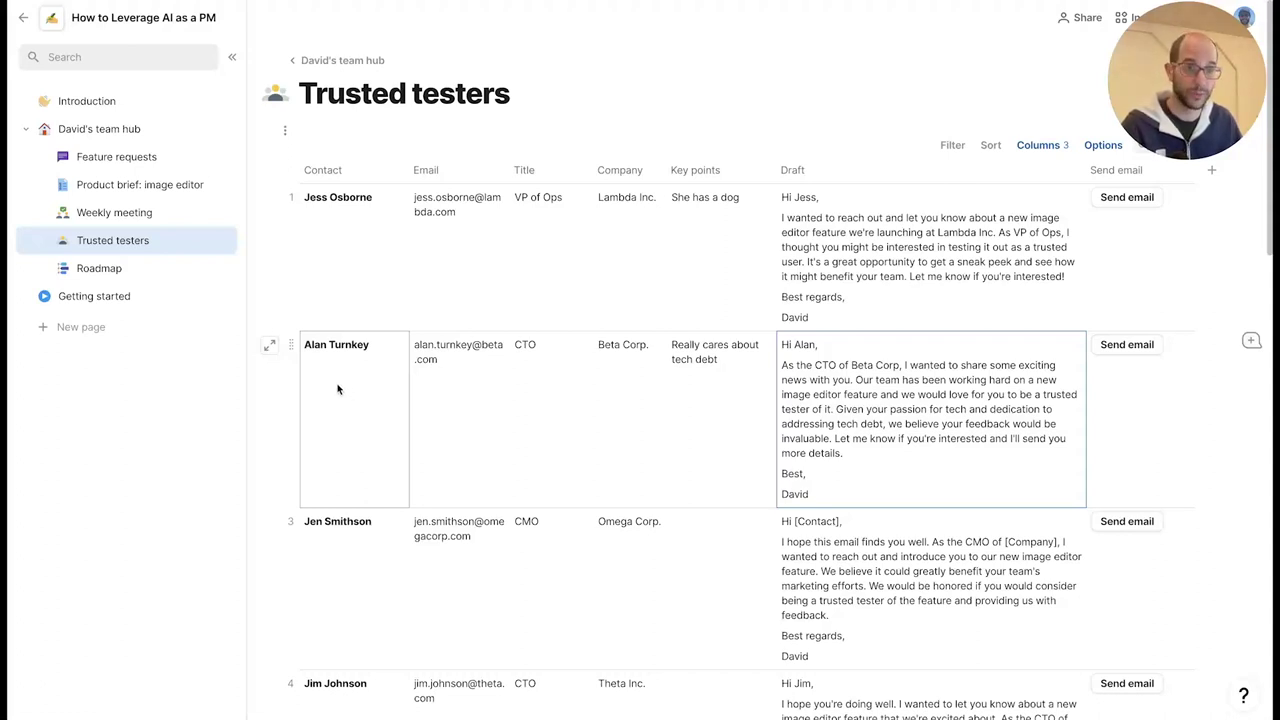
- Go to the Roadmap page and inspect which views are connected to the Projects table
click(144, 272)
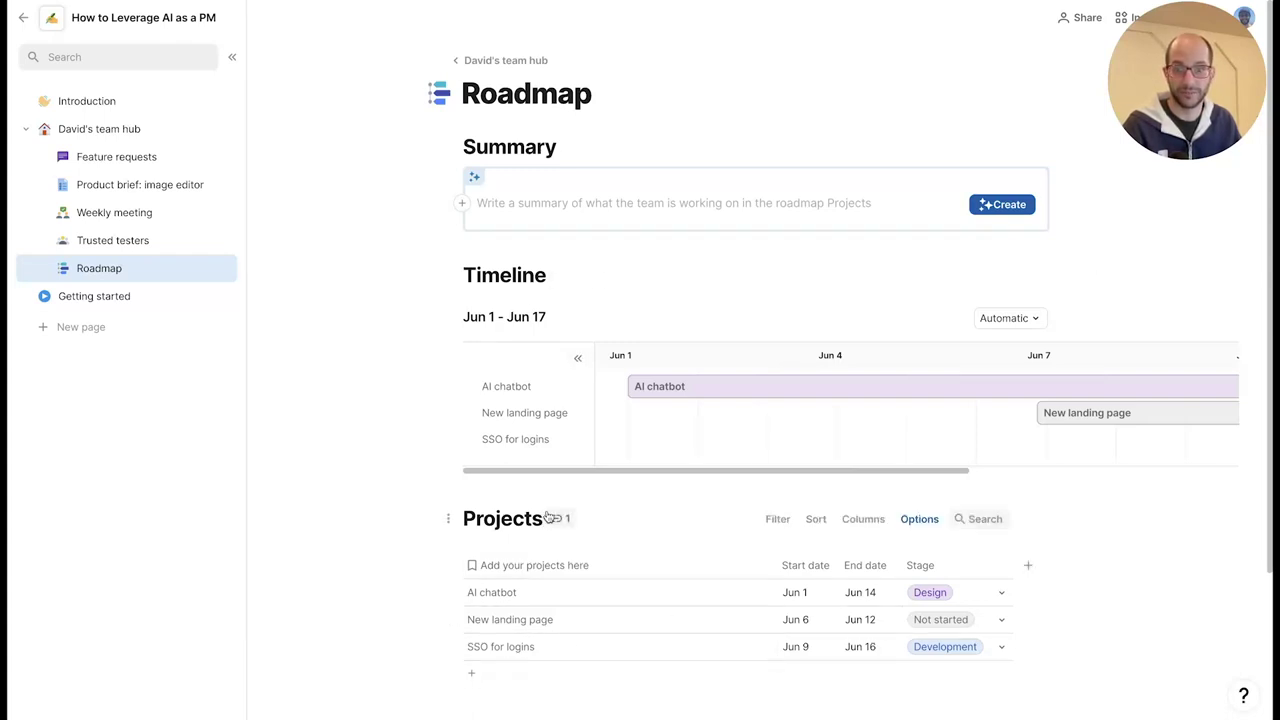
click(560, 518)
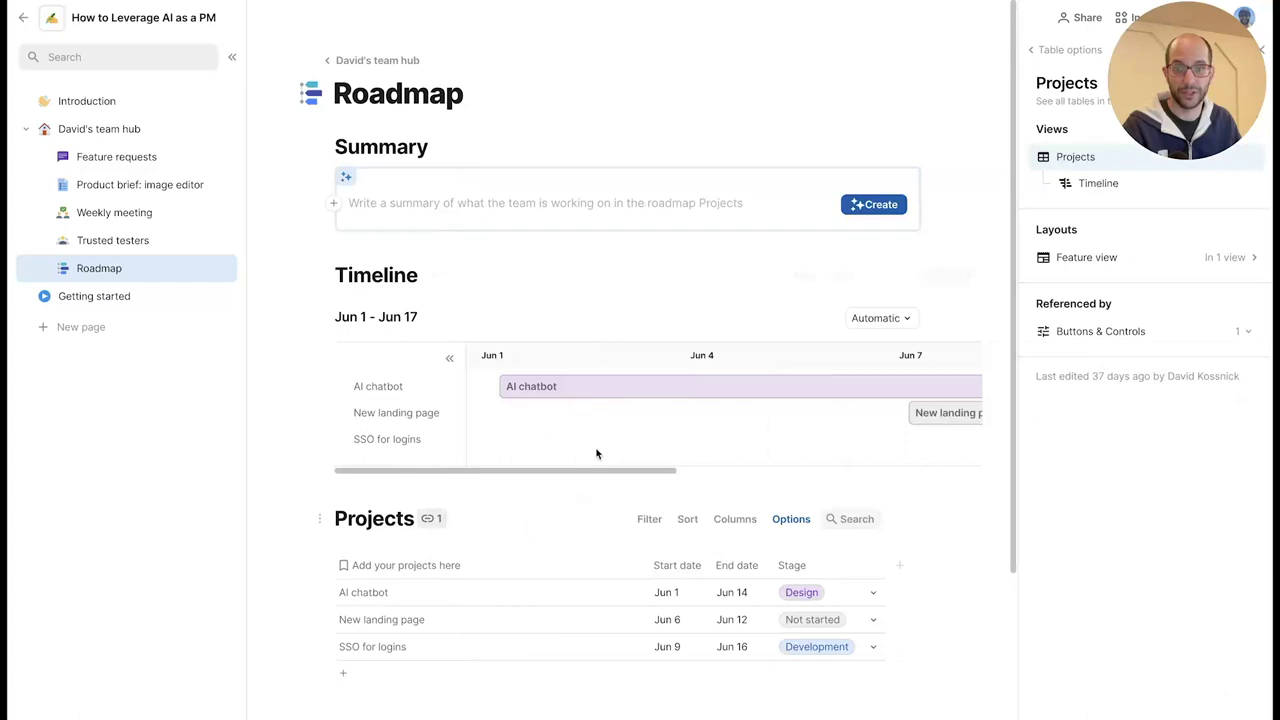
click(1095, 182)
click(1090, 160)
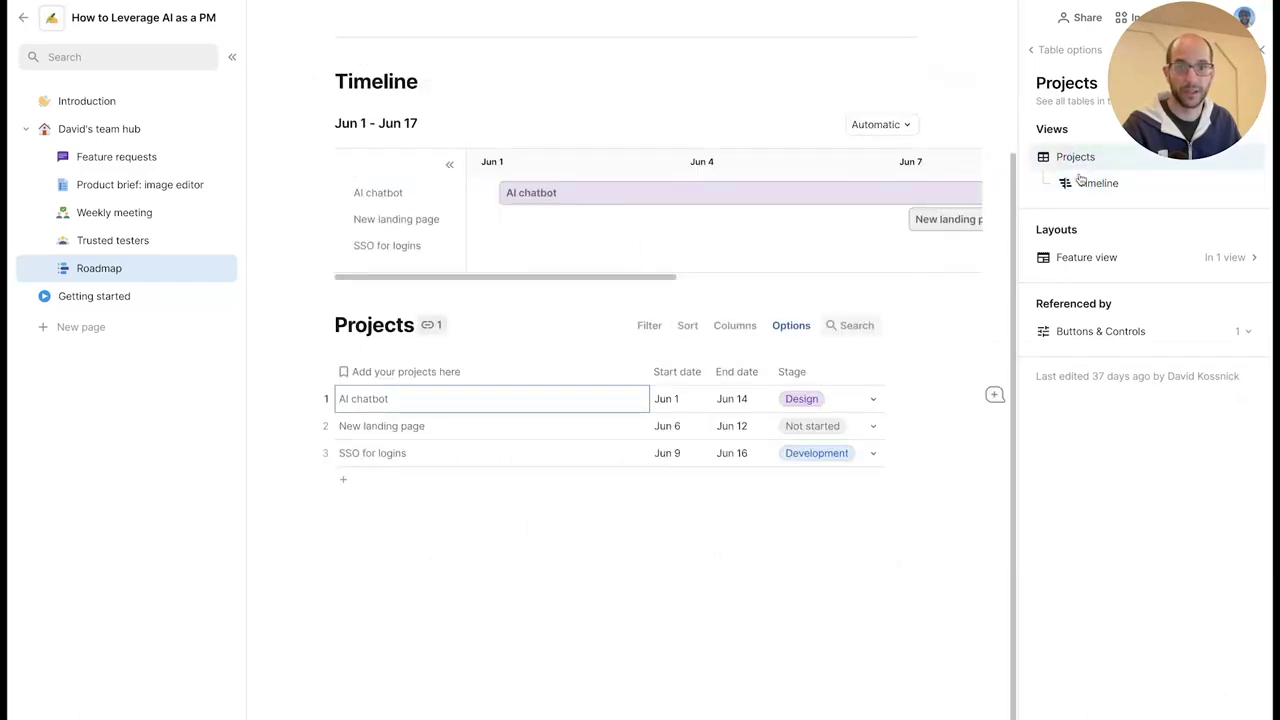
scroll(640, 500, up, 3)
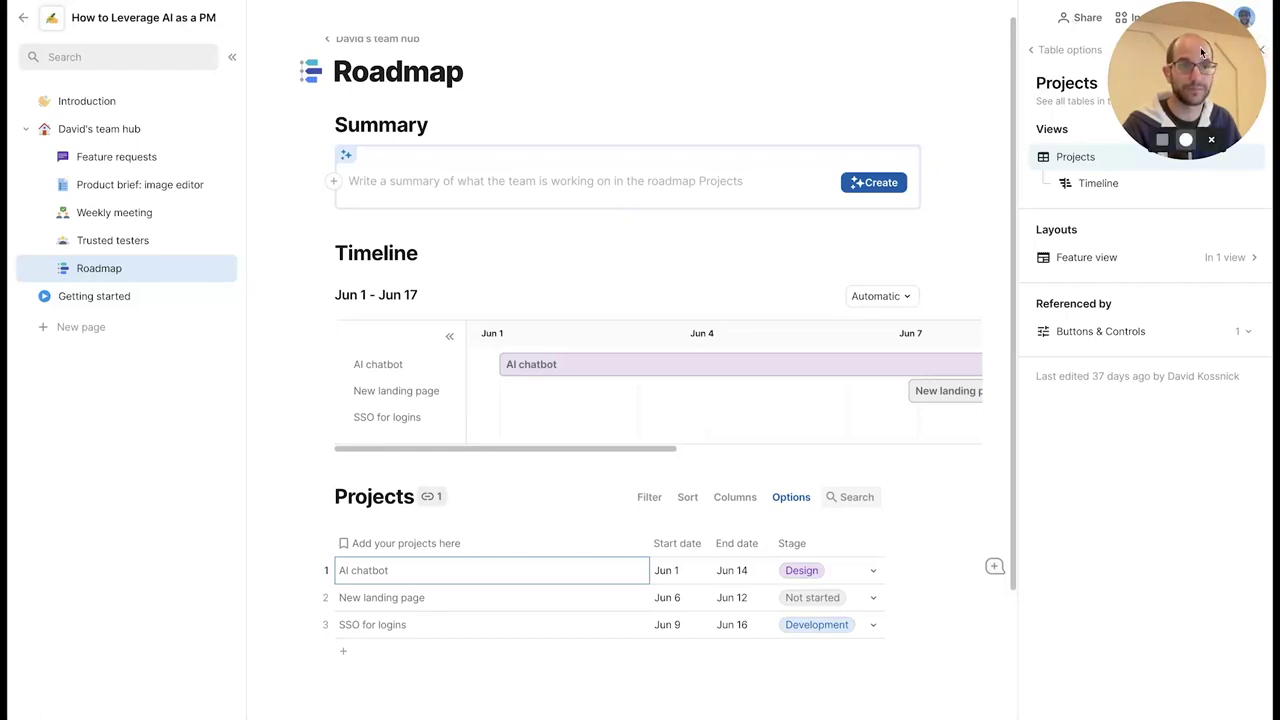
click(1262, 52)
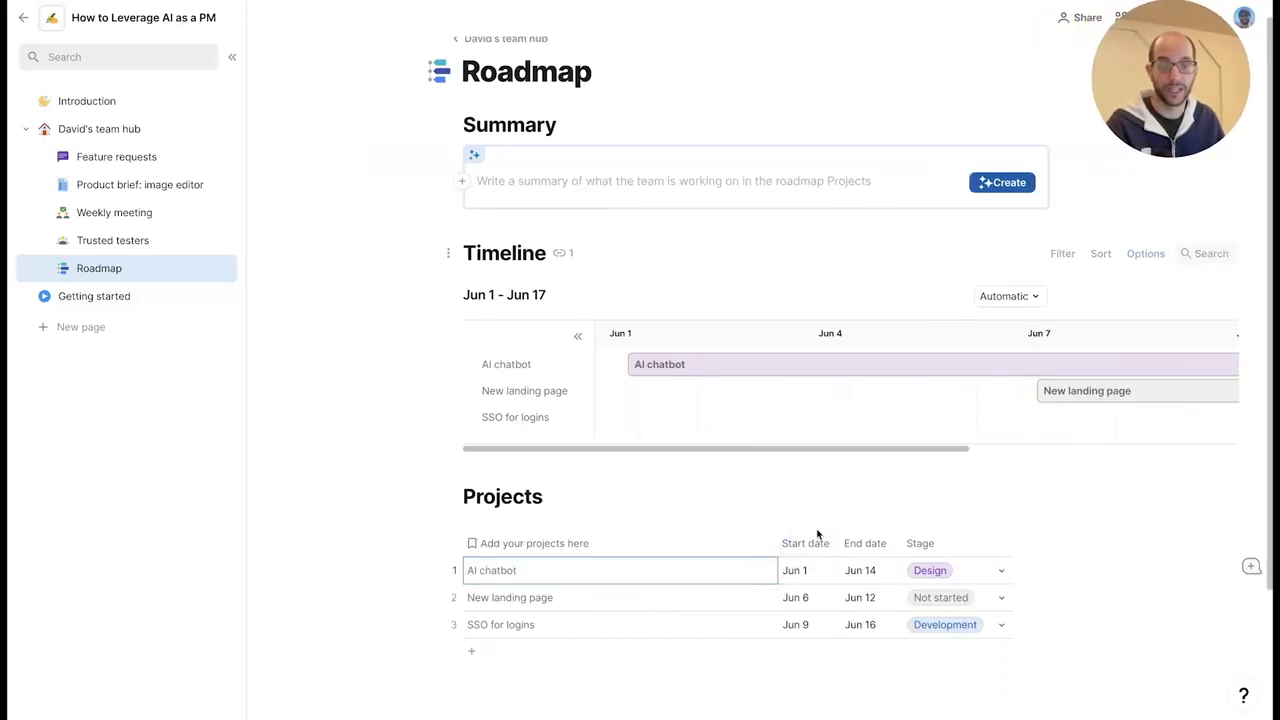
- Set the AI chatbot project's start date to June 7, and shift its timeline bar to run June 6 to June 13
click(809, 573)
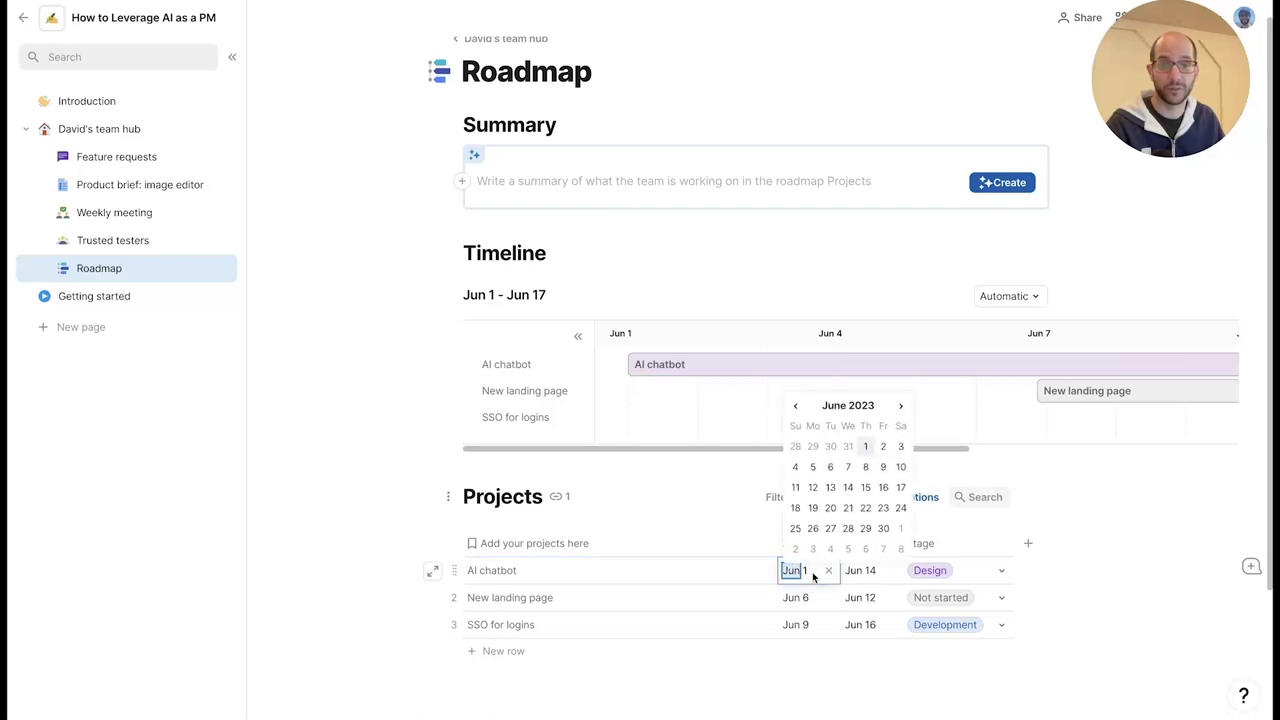
click(848, 467)
drag(745, 374, 660, 366)
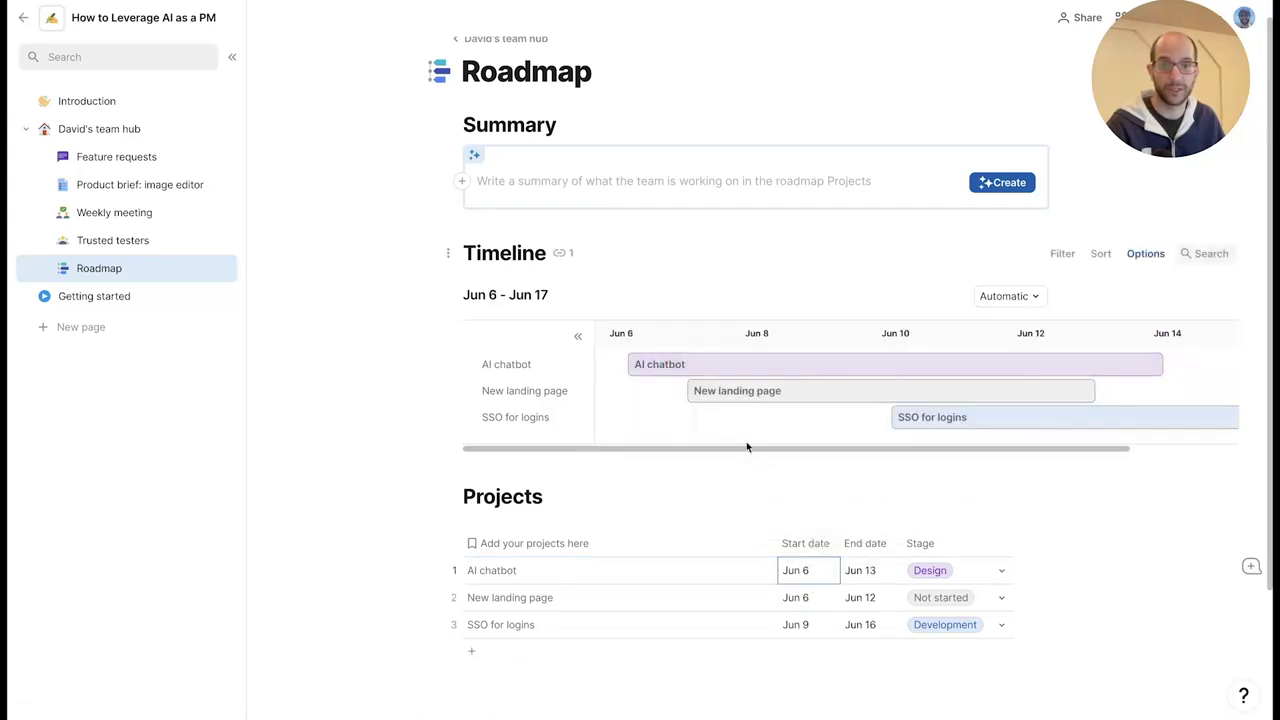
- Generate a one-paragraph, neutral AI summary of what the team is working on in the roadmap Projects, and regenerate it
scroll(759, 517, up, 1)
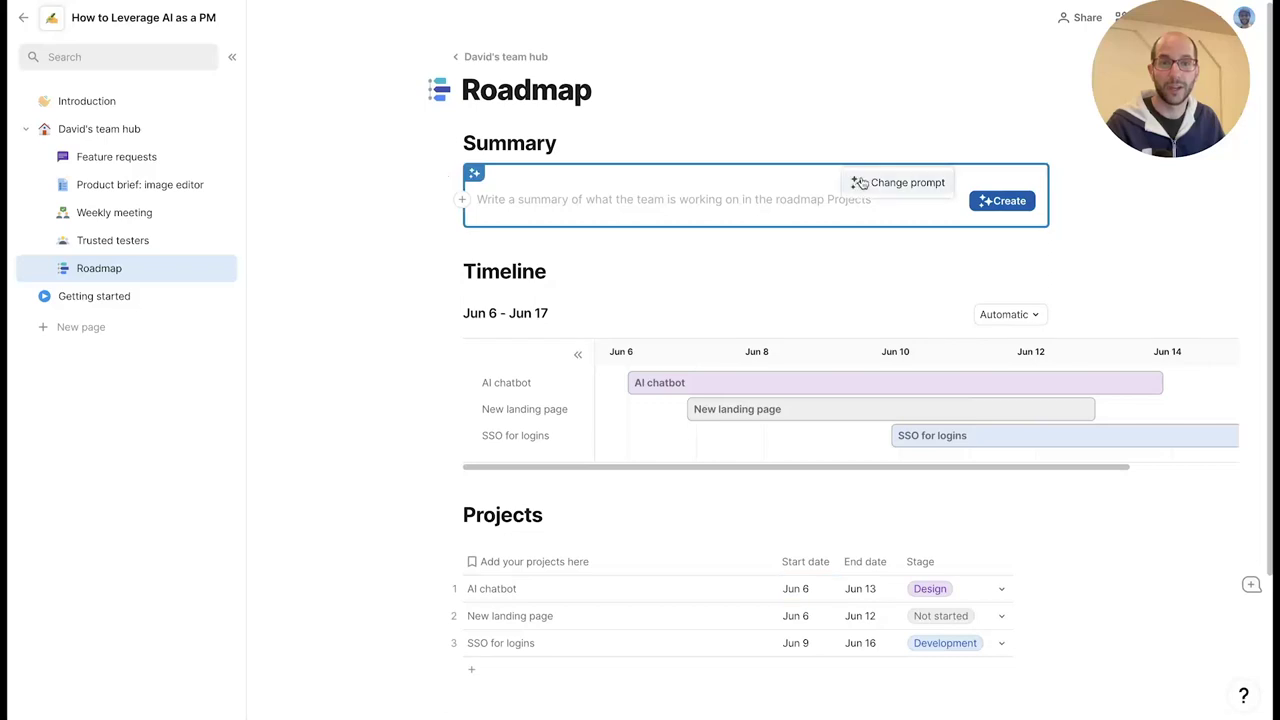
click(876, 178)
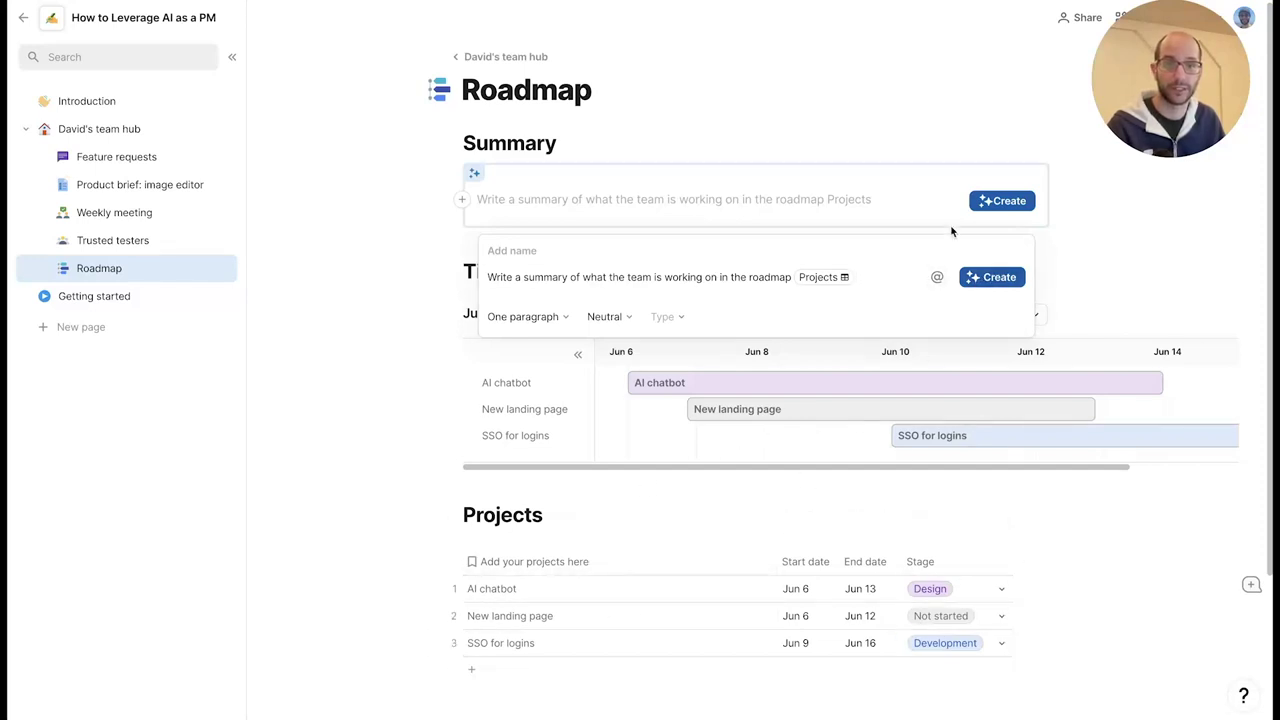
click(993, 280)
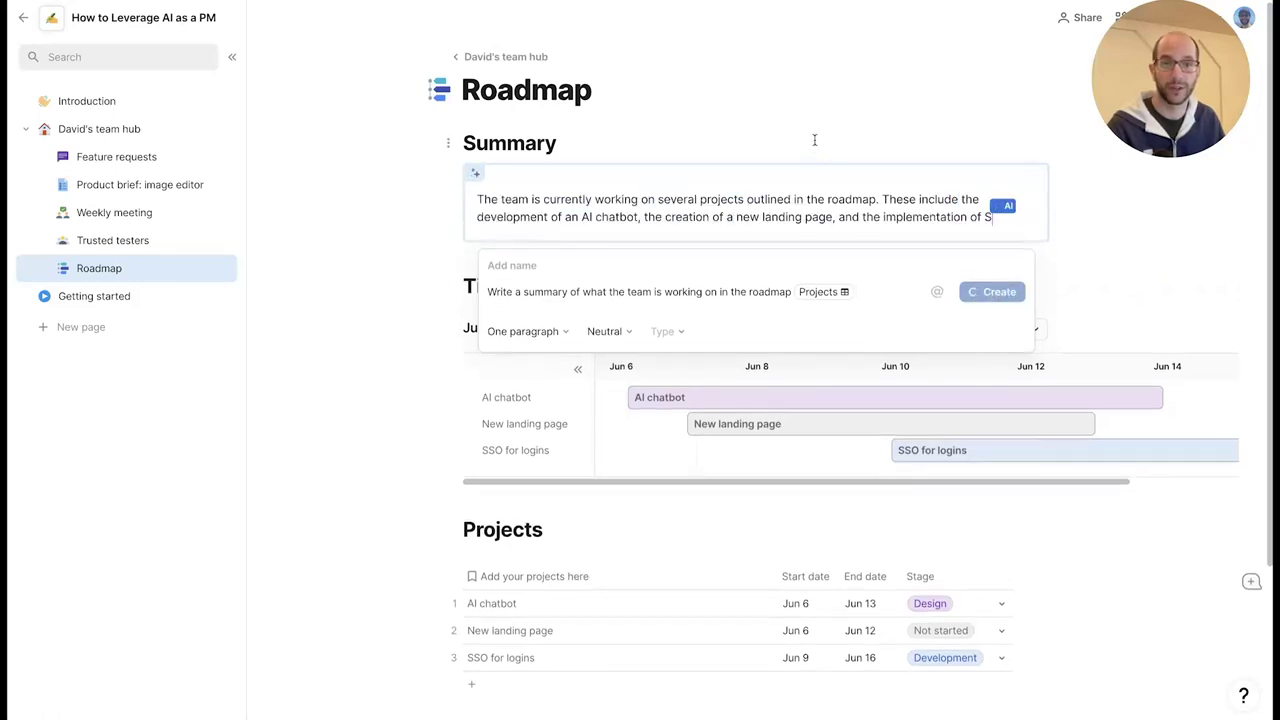
click(697, 193)
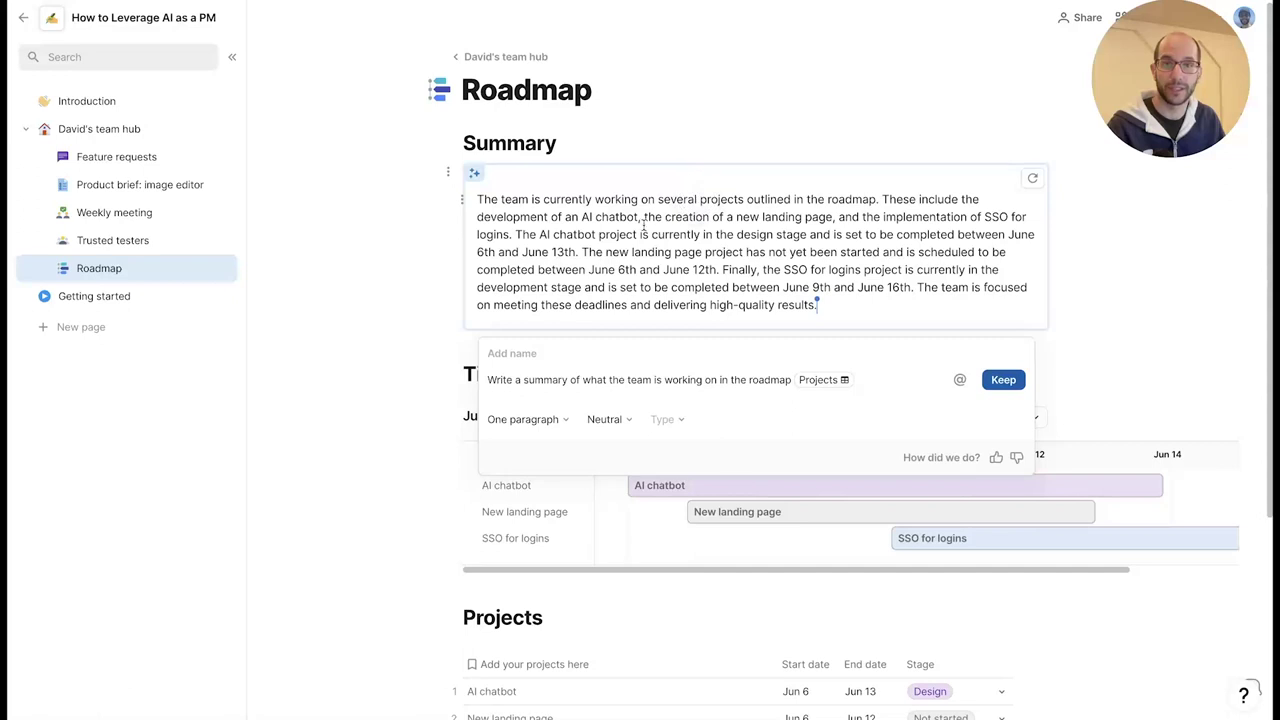
click(1035, 179)
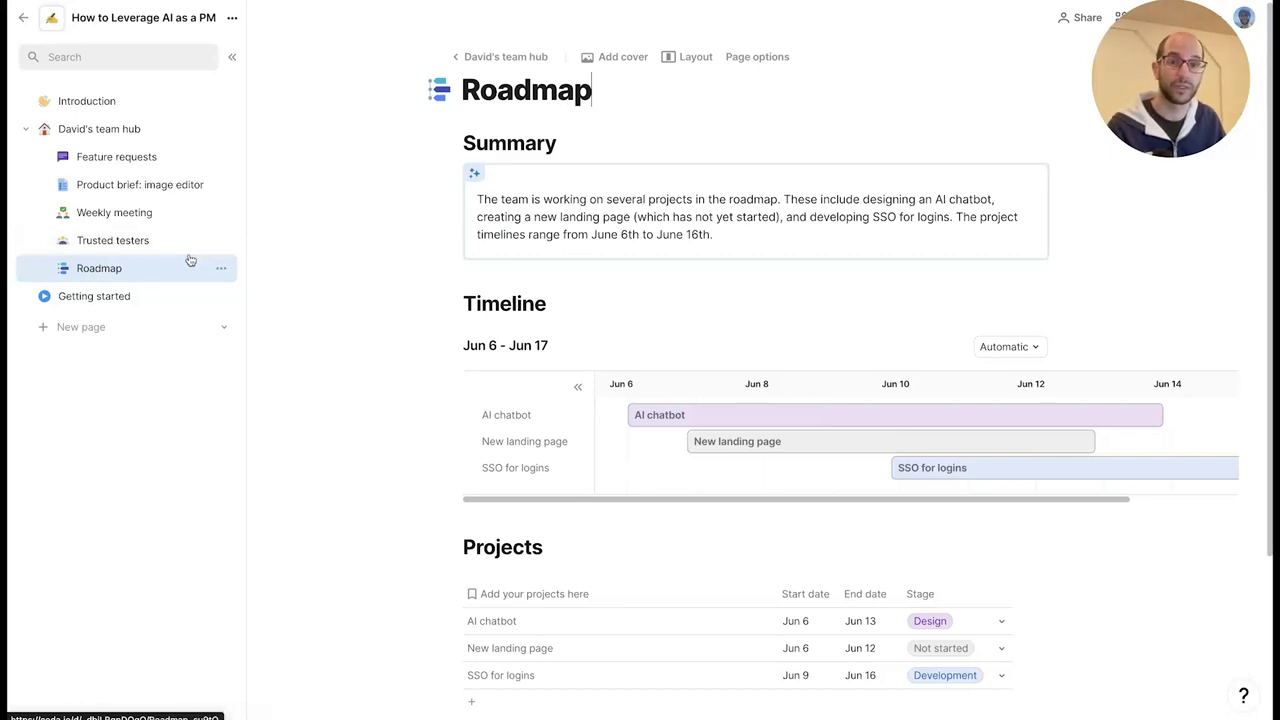
click(128, 298)
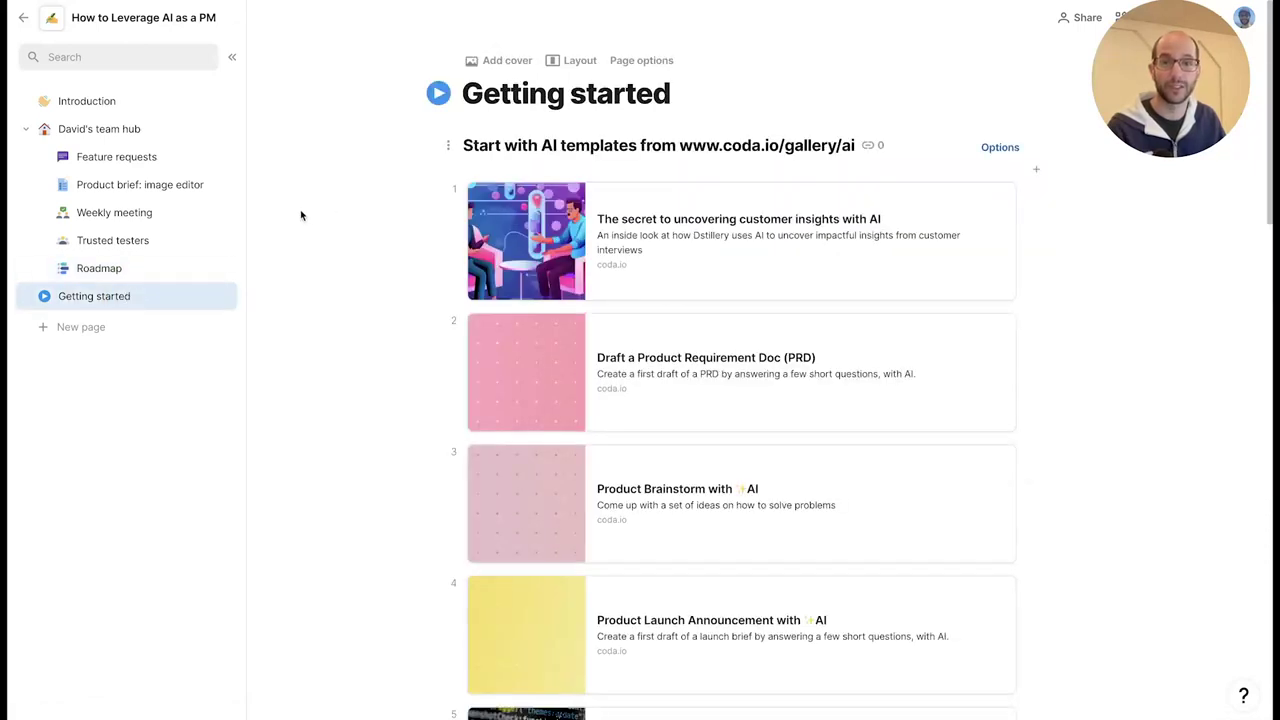
triple_click(686, 144)
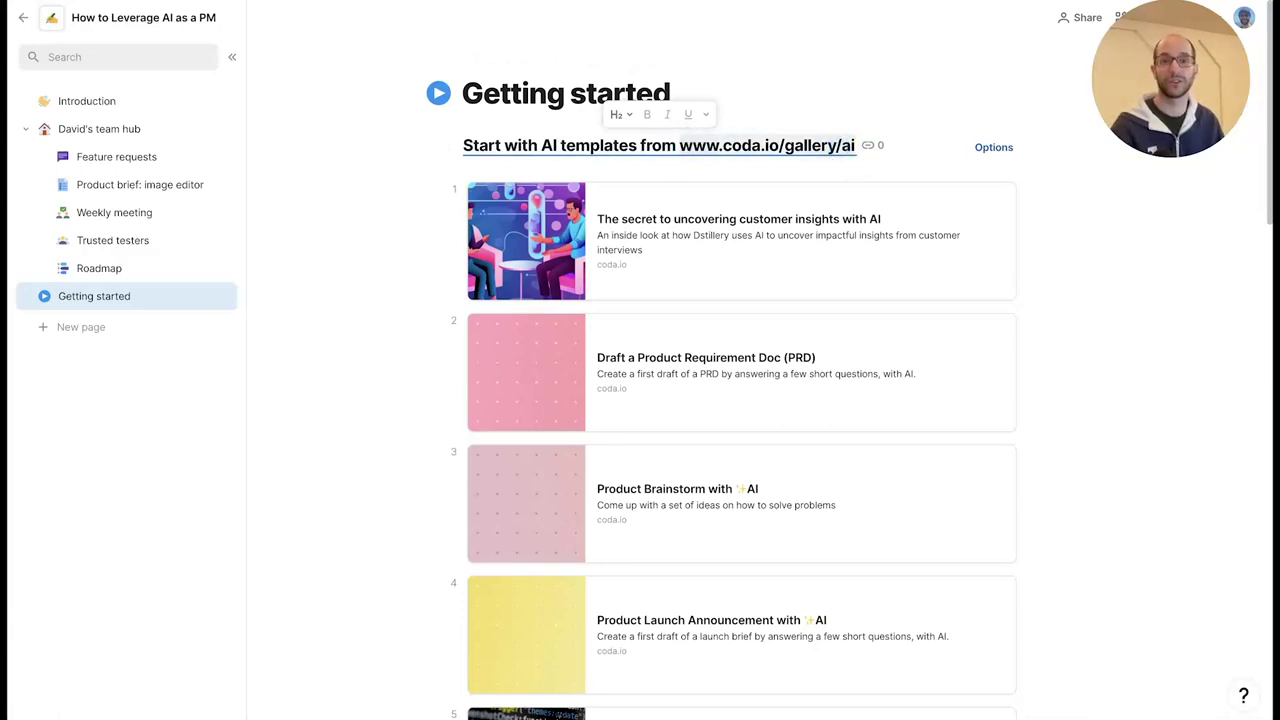
key(ctrl+t)
text(www.coda.io/gallery/ai)
key(Return)
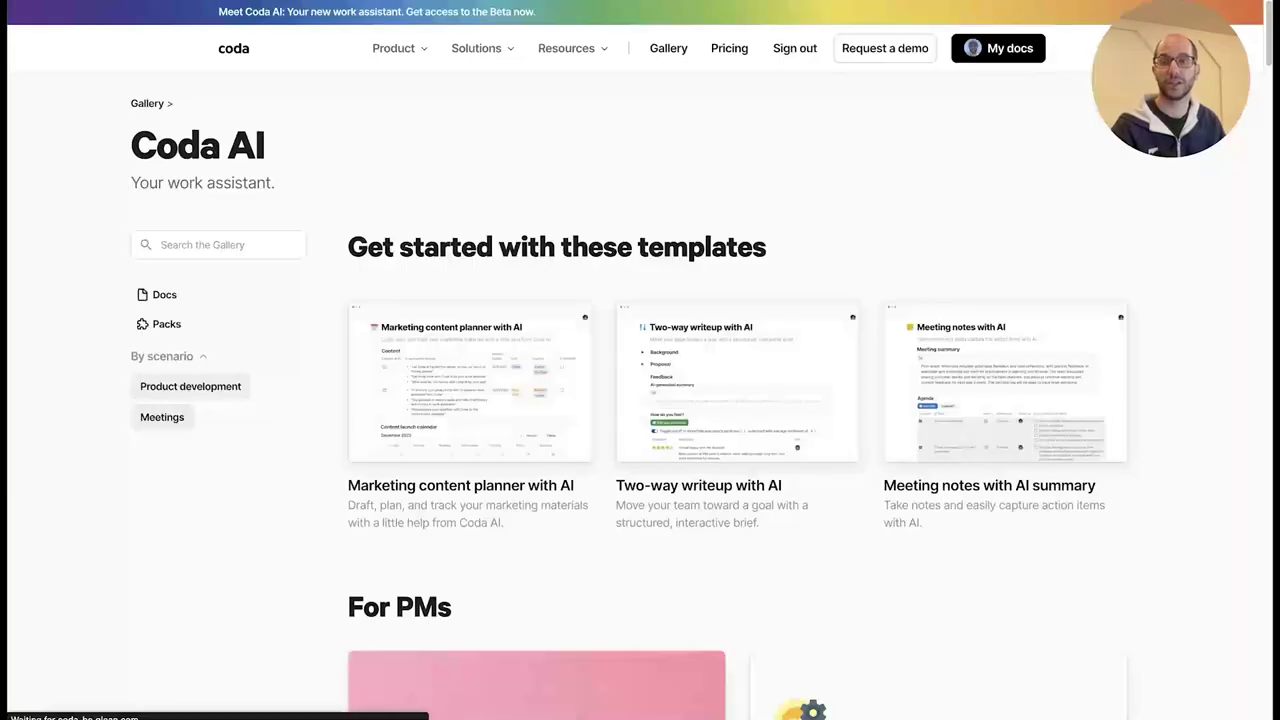
- Browse the gallery's AI templates for PMs, startups, designers and marketers, and return to the Getting started page
scroll(996, 418, down, 2)
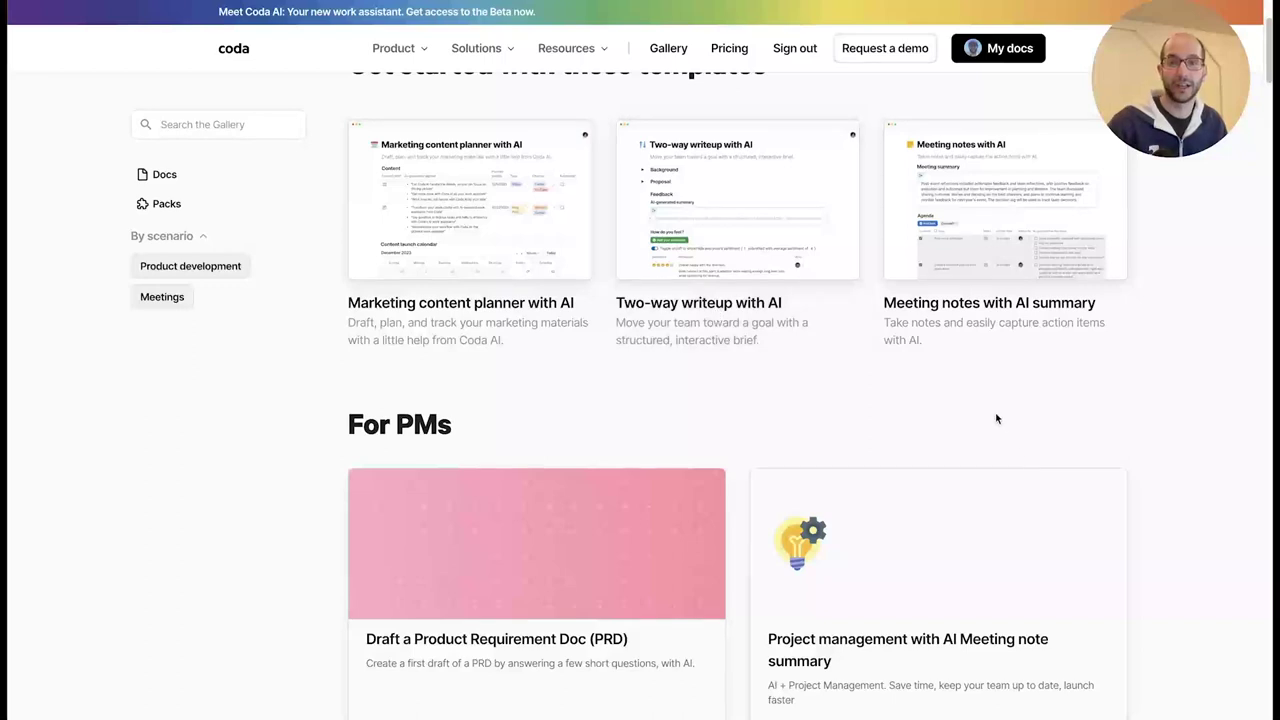
scroll(996, 419, down, 1)
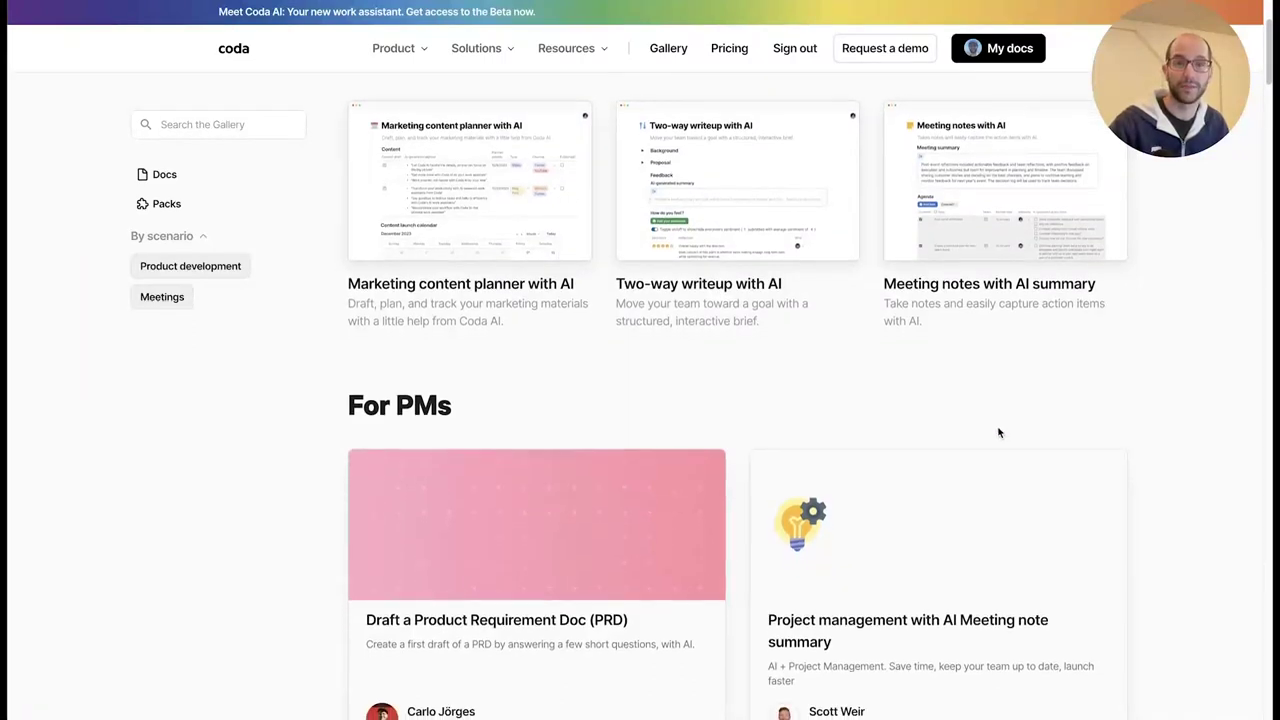
scroll(996, 433, down, 1)
scroll(1152, 465, down, 3)
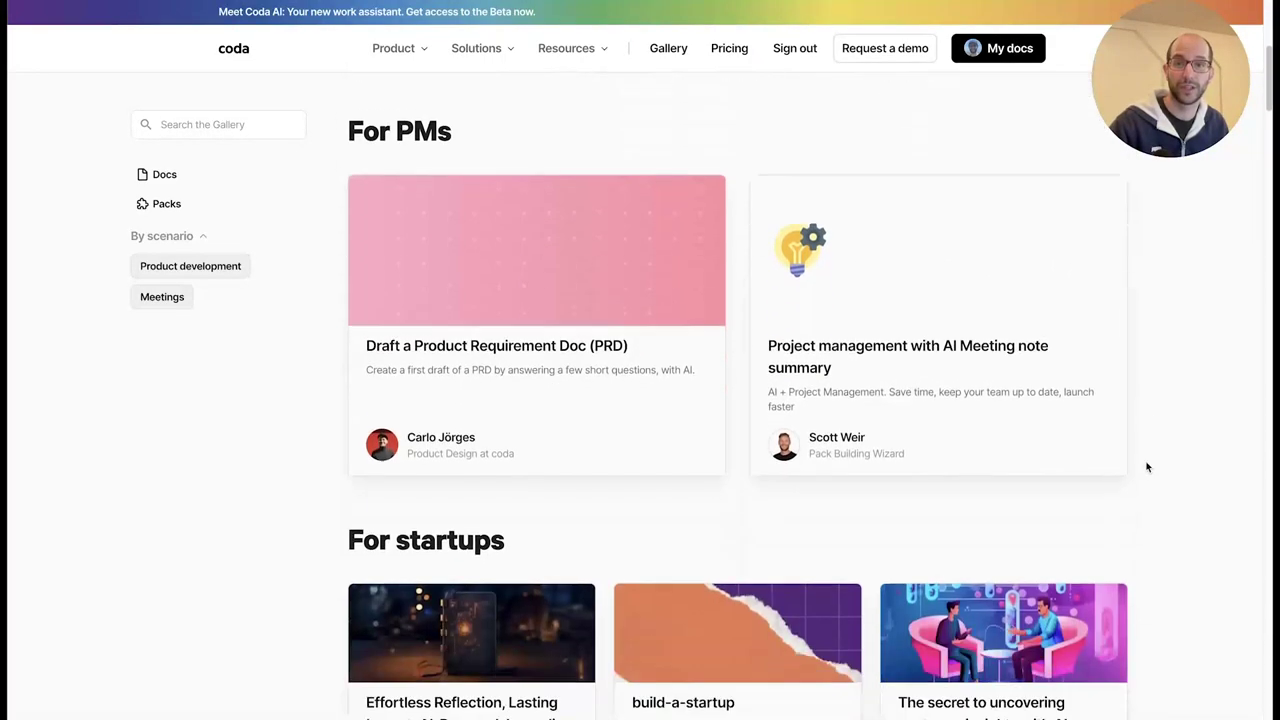
scroll(1147, 467, down, 1)
scroll(1141, 459, down, 1)
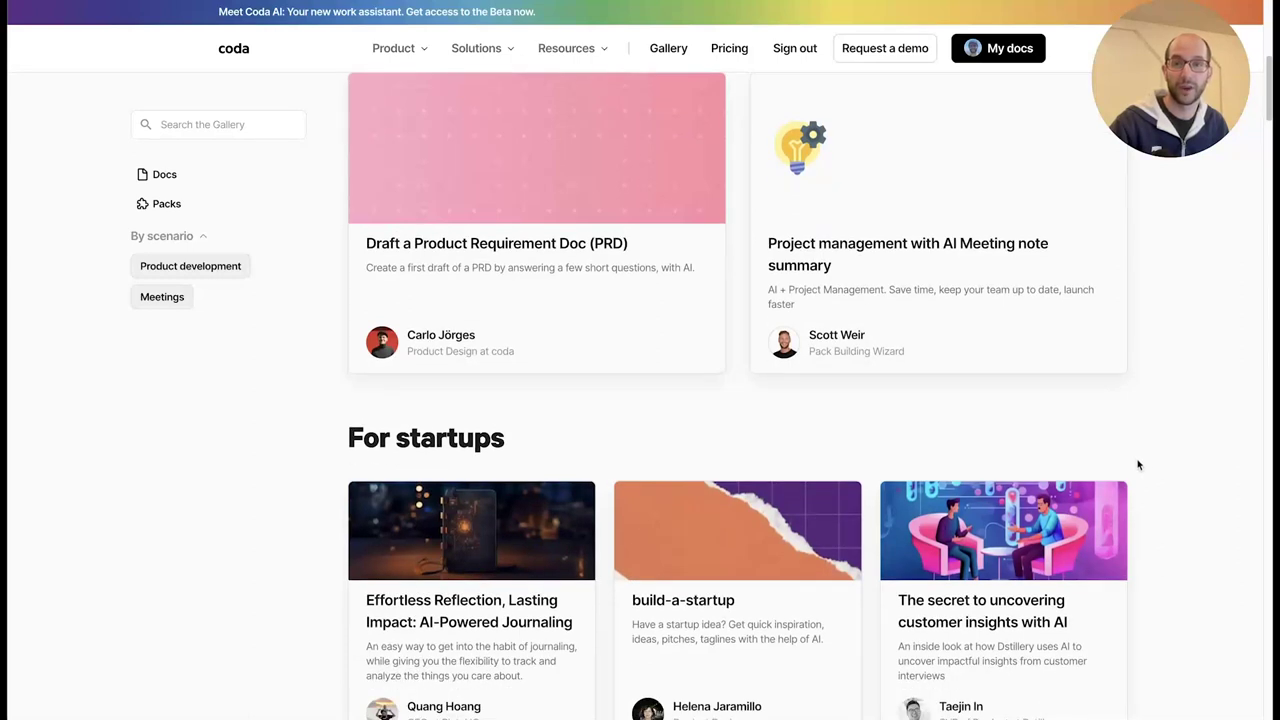
scroll(1138, 465, down, 1)
scroll(1138, 466, down, 3)
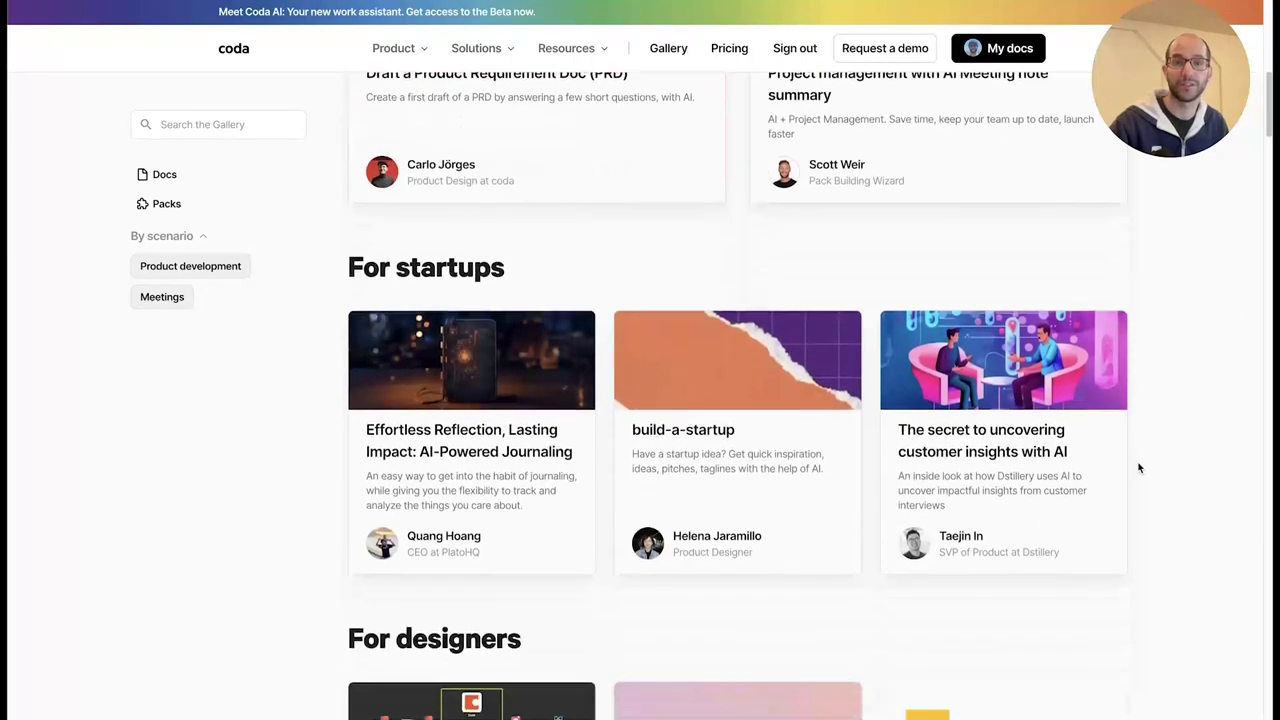
scroll(1138, 467, down, 1)
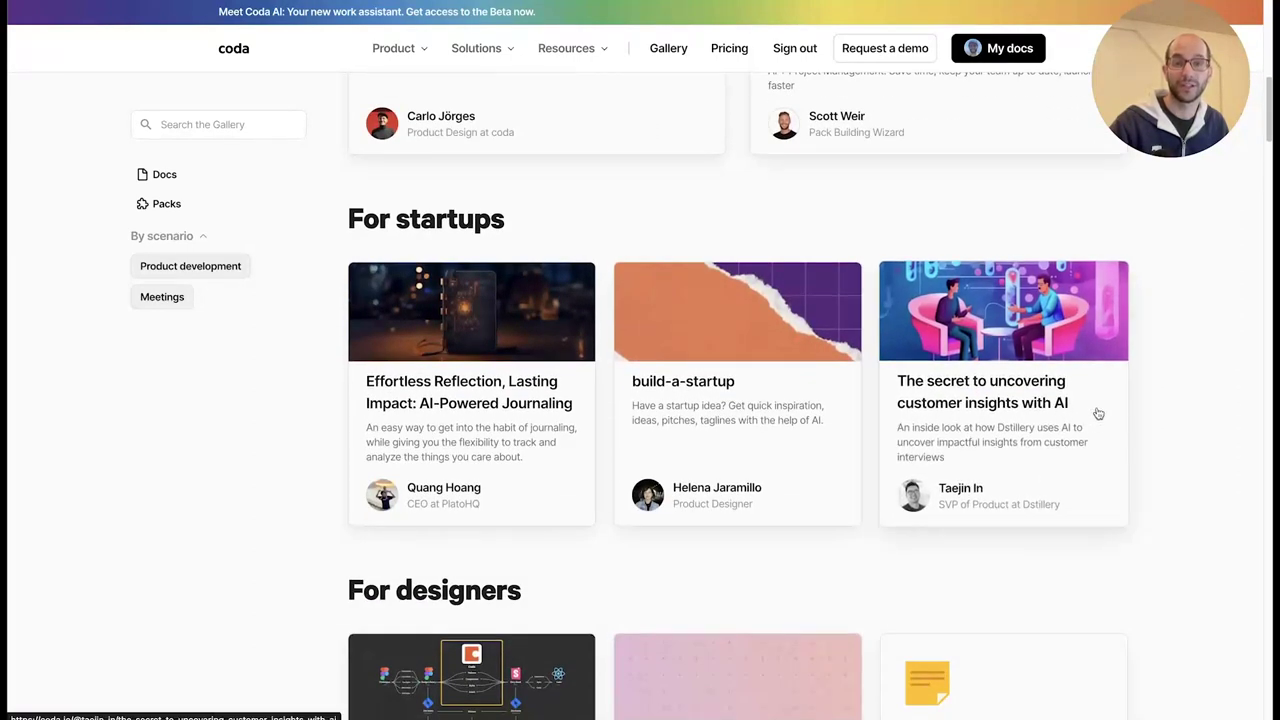
scroll(1157, 478, down, 2)
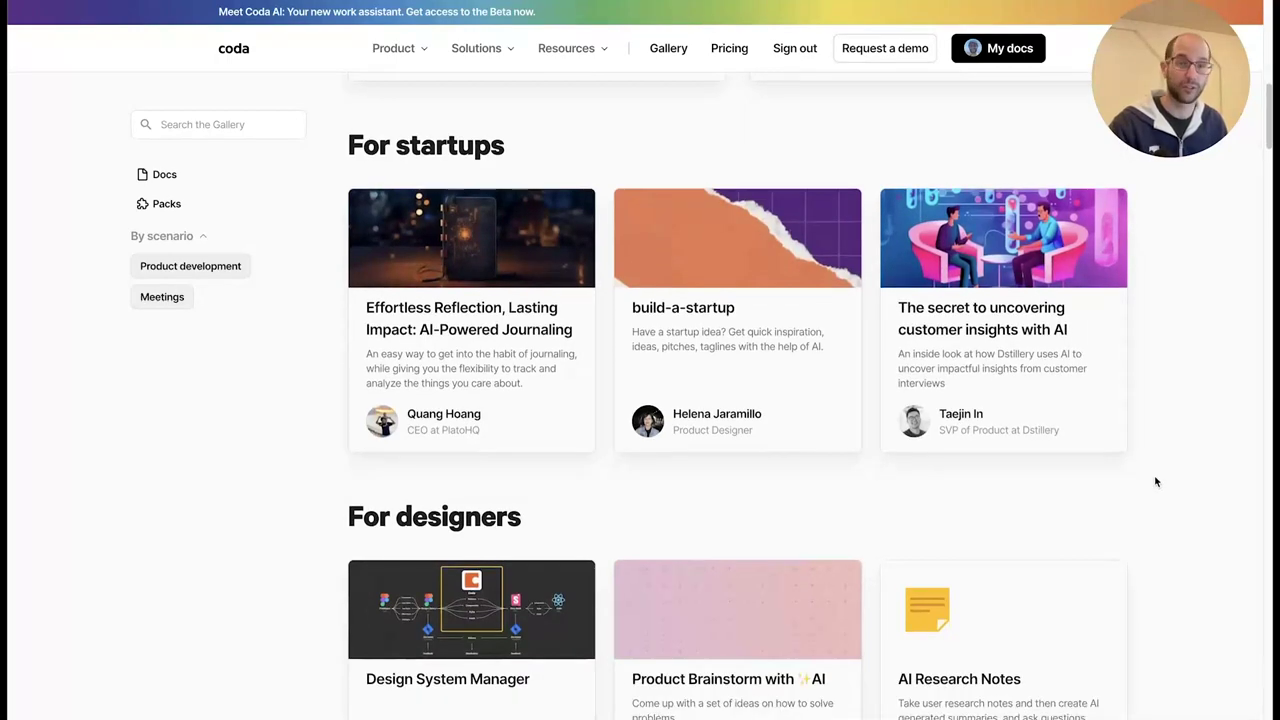
scroll(1155, 482, down, 3)
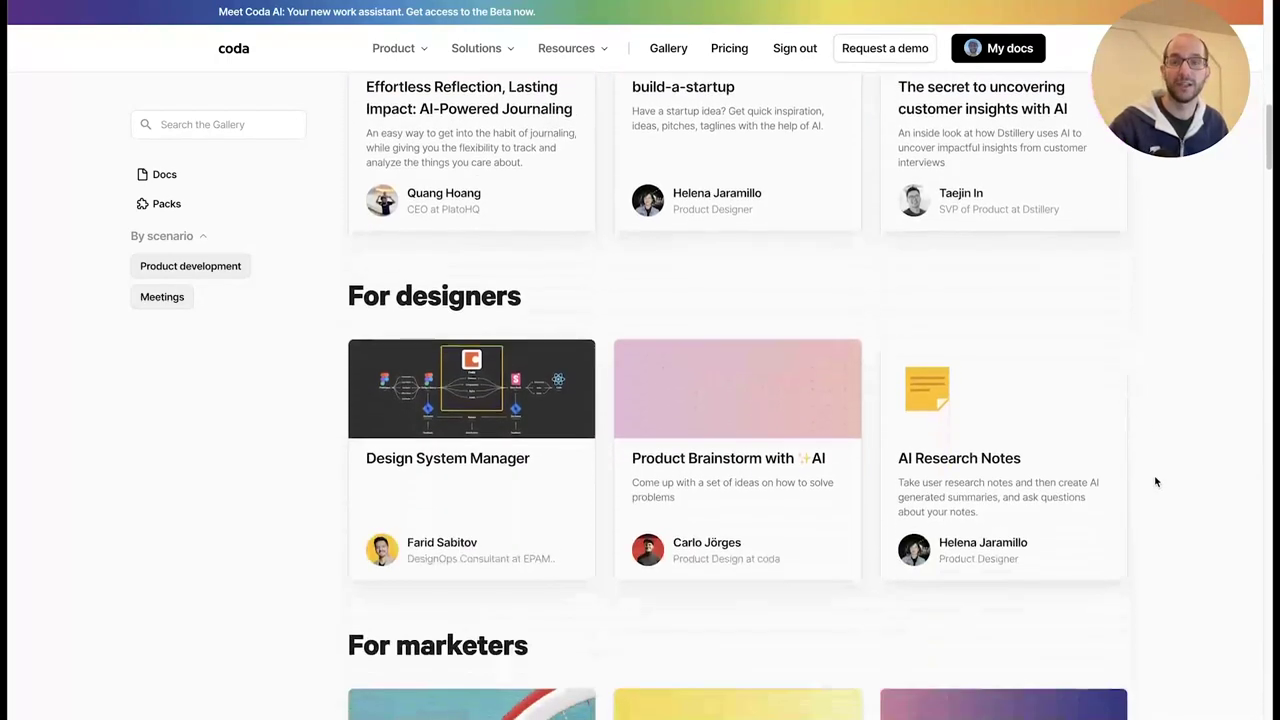
scroll(1155, 482, down, 4)
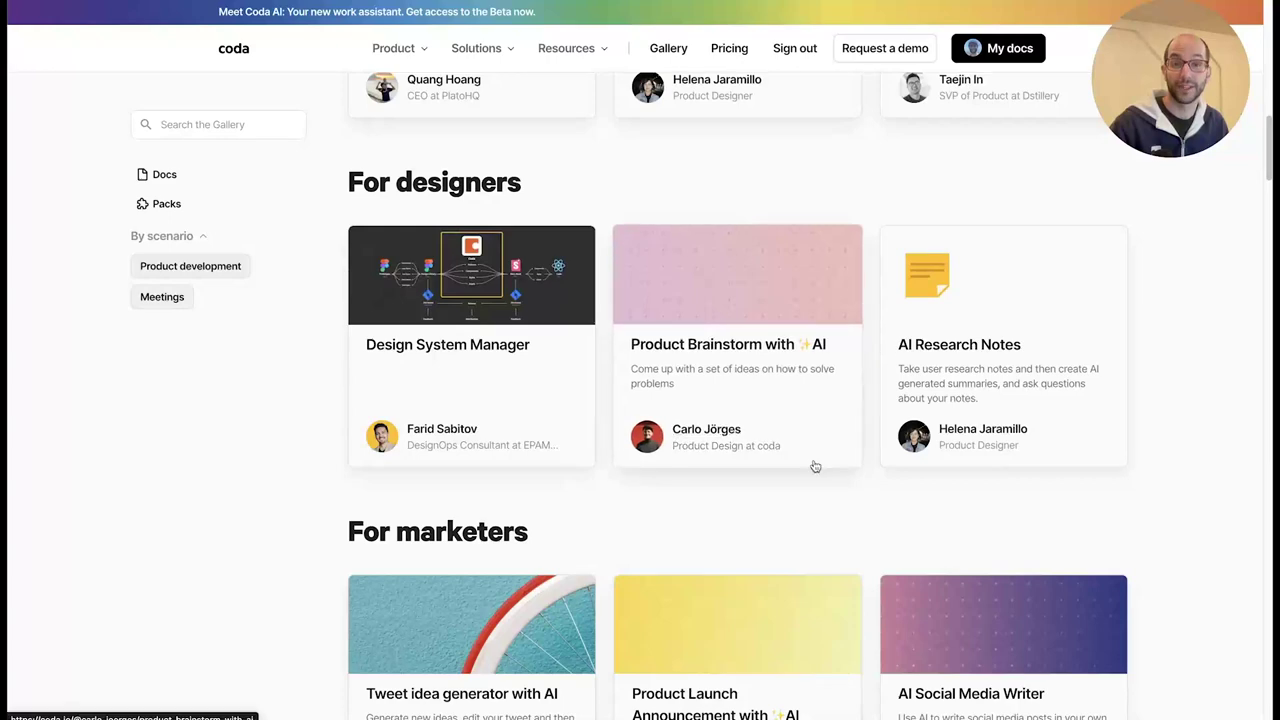
scroll(835, 505, down, 3)
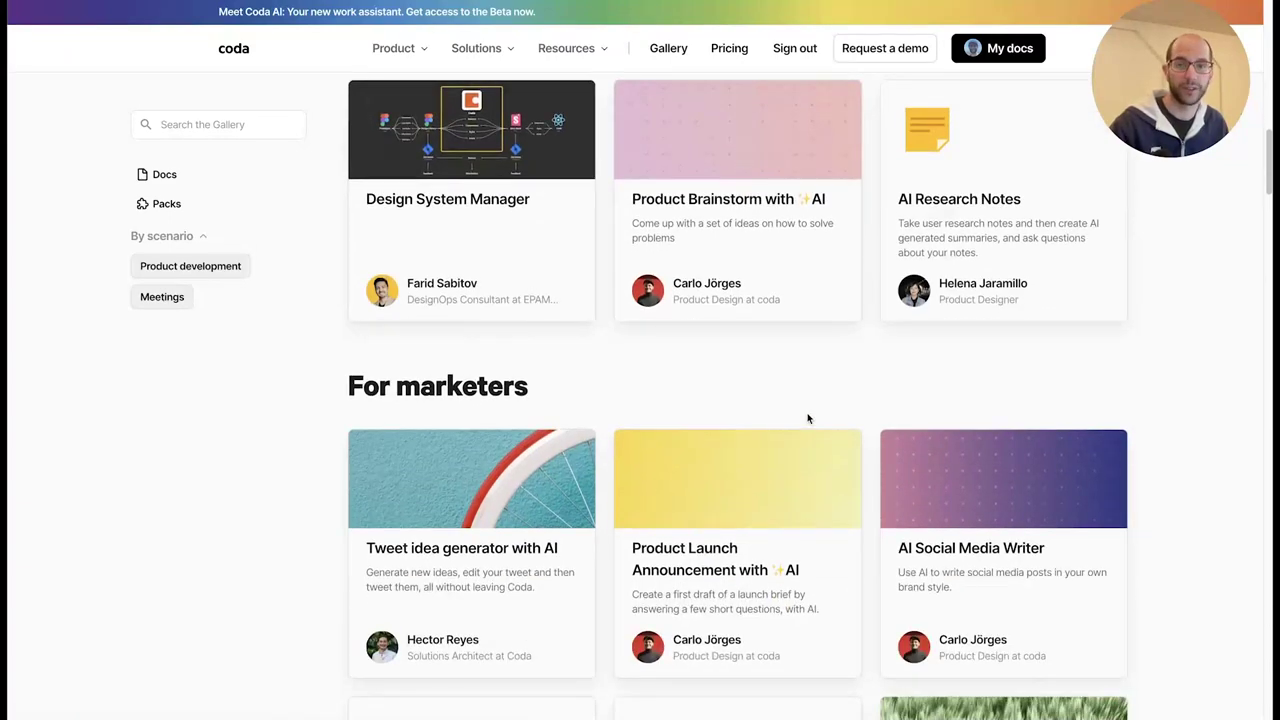
scroll(810, 406, down, 1)
scroll(808, 408, down, 8)
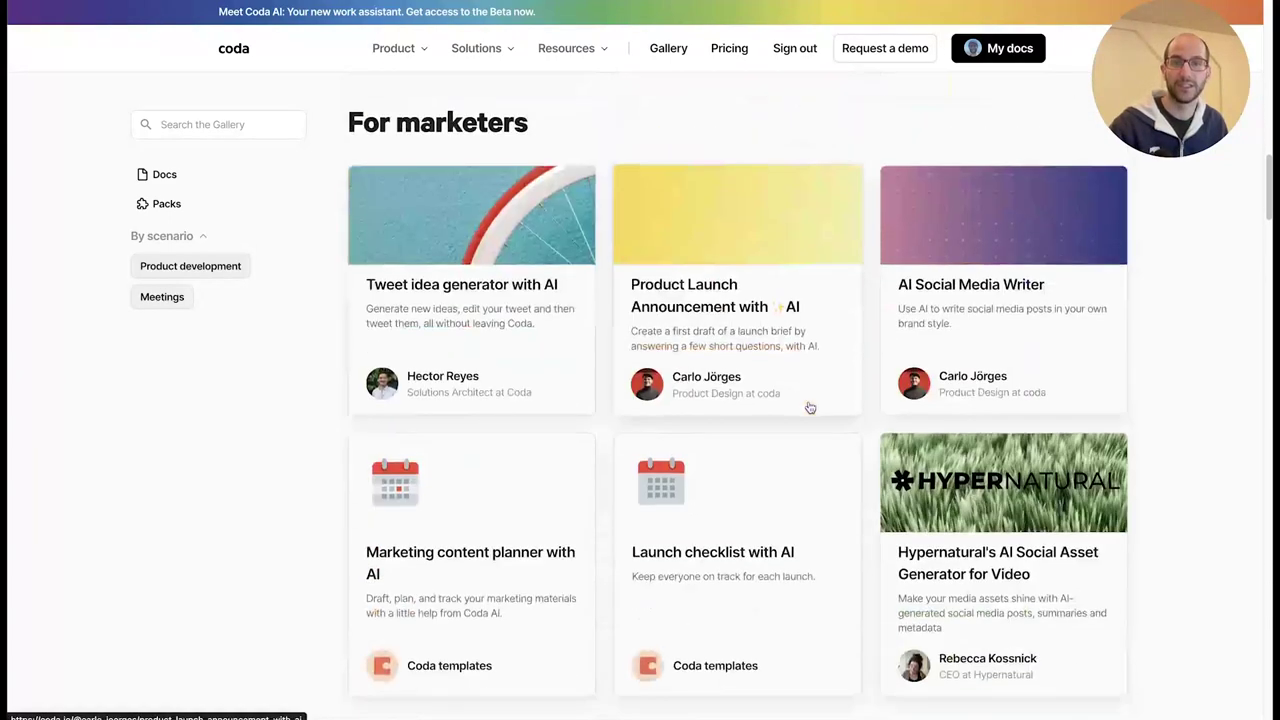
mouse_move(476, 48)
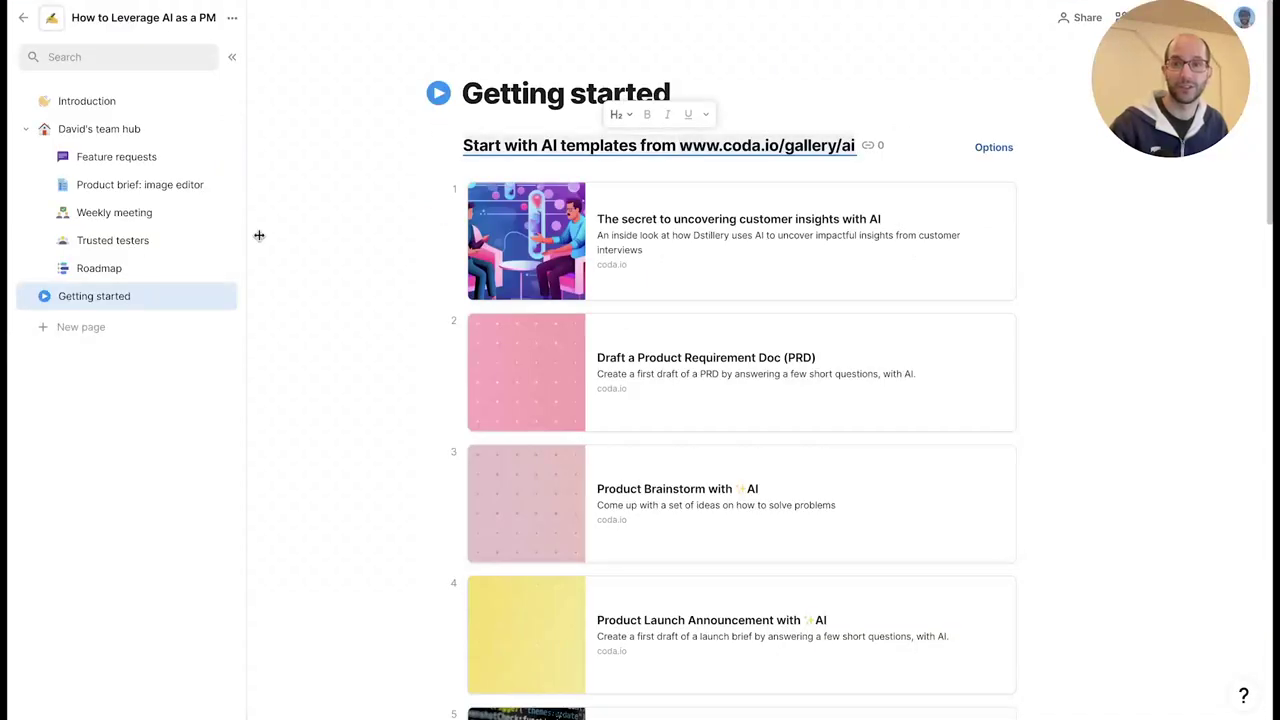
click(735, 102)
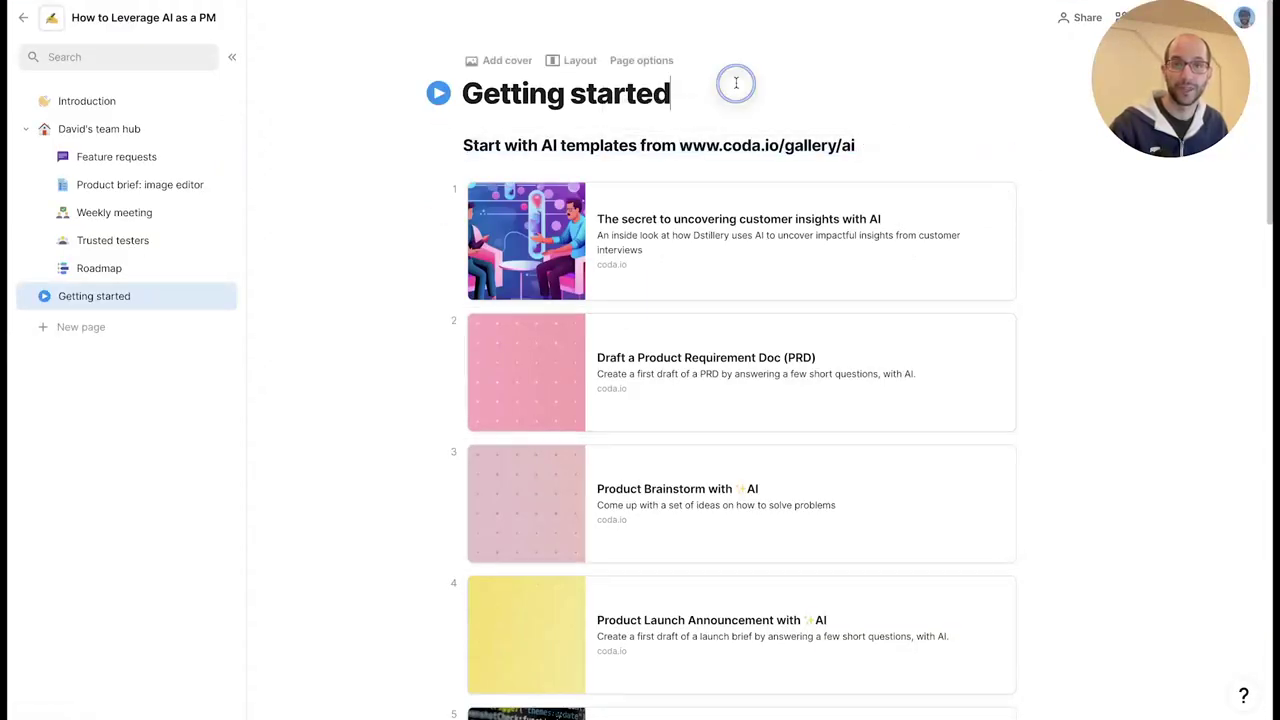